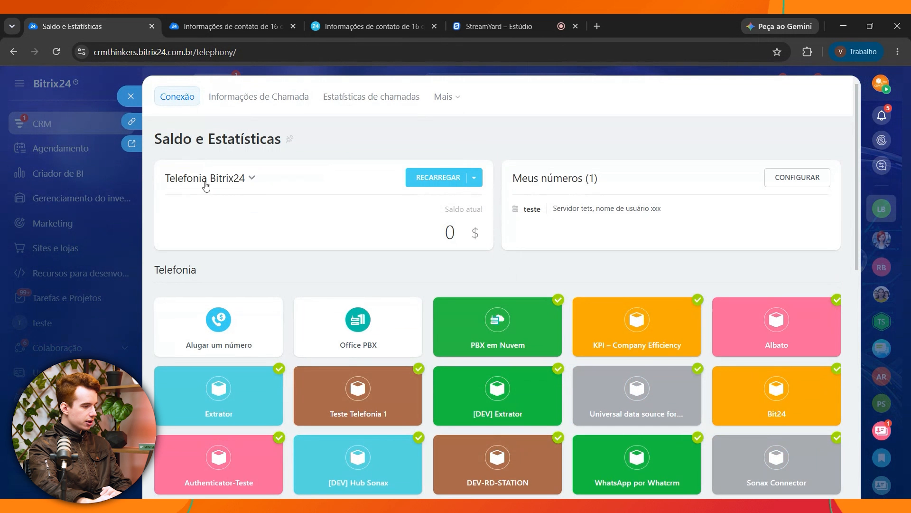
- Close the two contact information browser tabs and view the recharge options for Telefonia Bitrix24
{"action": "left_click", "coordinate": [292, 26]}
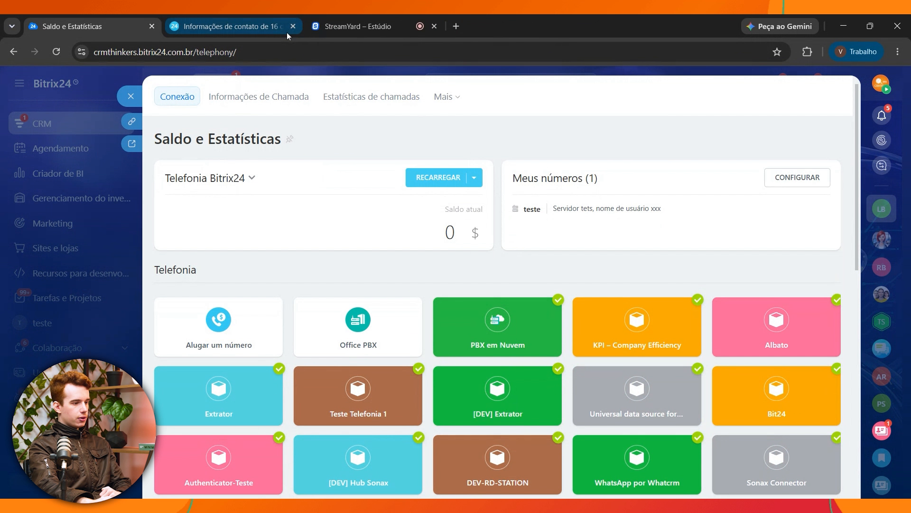
{"action": "left_click", "coordinate": [293, 26]}
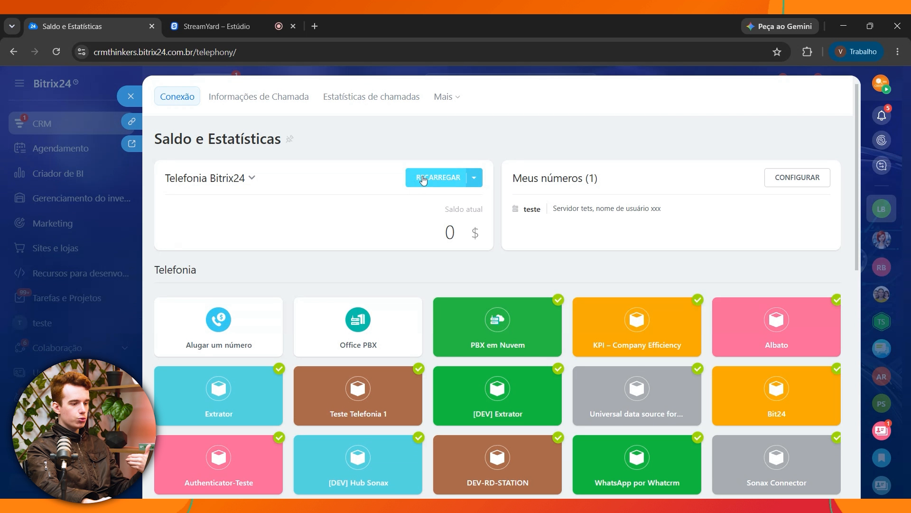
{"action": "left_click", "coordinate": [474, 178]}
{"action": "left_click", "coordinate": [532, 129]}
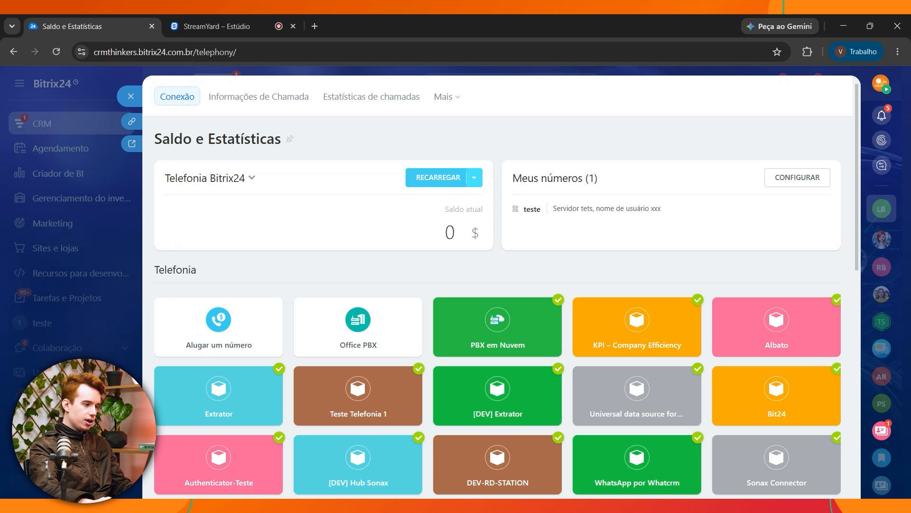
- Switch the balance card to Conector SIP and read its free-minutes and deactivation terms along with the connected numbers card
{"action": "left_click", "coordinate": [188, 192]}
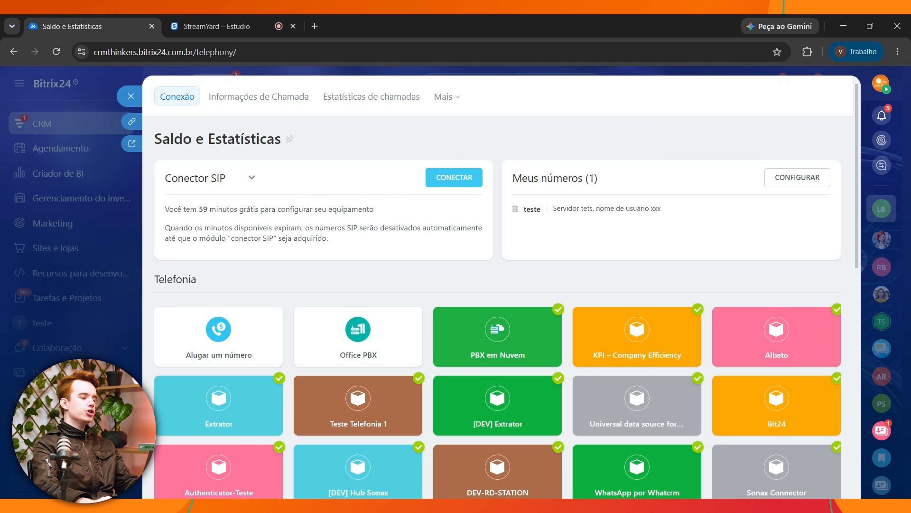
{"action": "left_click_drag", "start_coordinate": [174, 209], "coordinate": [408, 227]}
{"action": "left_click", "coordinate": [392, 217]}
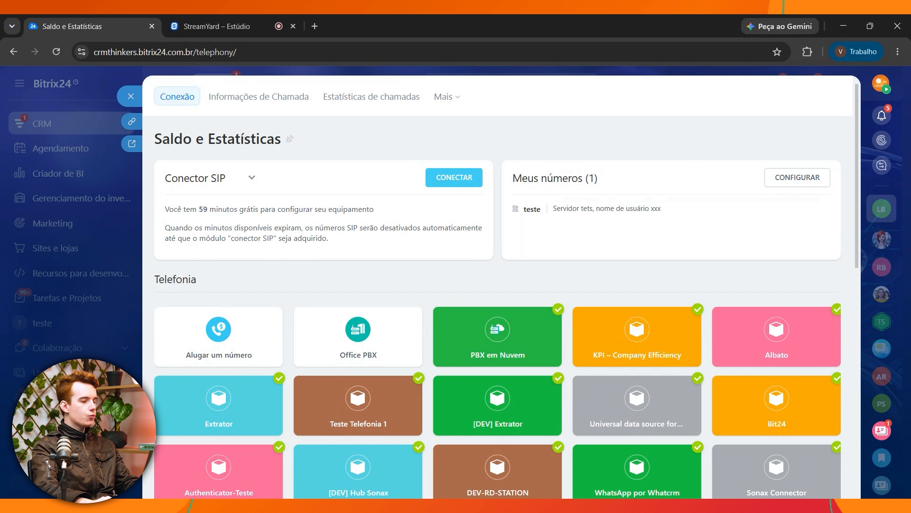
{"action": "left_click_drag", "start_coordinate": [164, 228], "coordinate": [487, 243]}
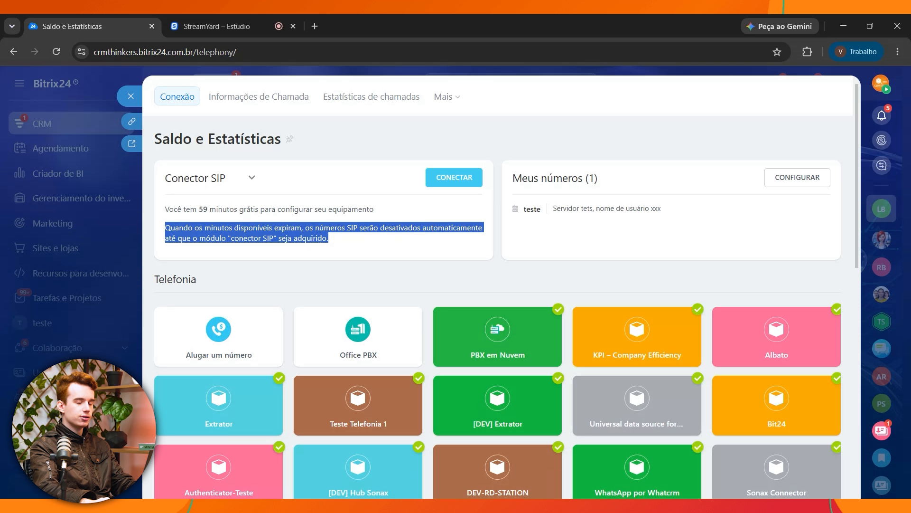
{"action": "left_click", "coordinate": [679, 204]}
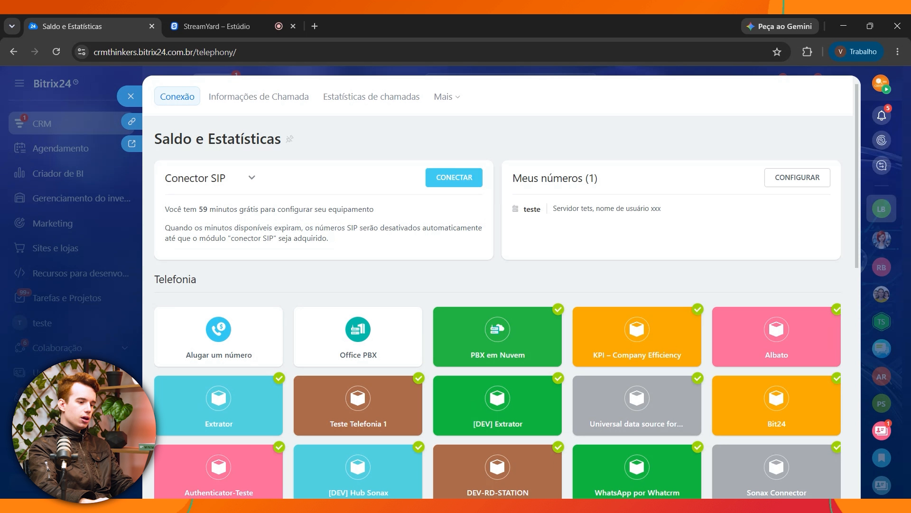
{"action": "scroll", "coordinate": [679, 204], "scroll_direction": "down", "scroll_amount": 2}
{"action": "scroll", "coordinate": [683, 209], "scroll_direction": "up", "scroll_amount": 2}
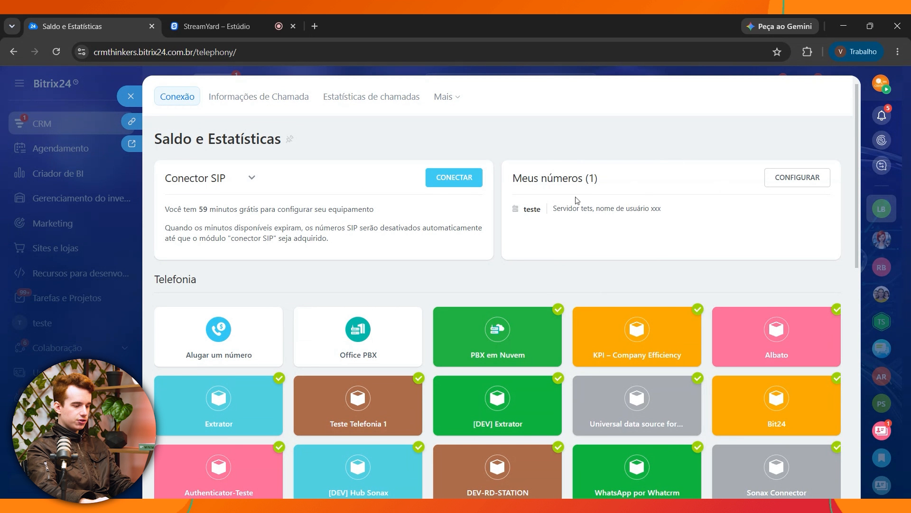
{"action": "left_click_drag", "start_coordinate": [512, 176], "coordinate": [640, 207]}
{"action": "left_click", "coordinate": [611, 121]}
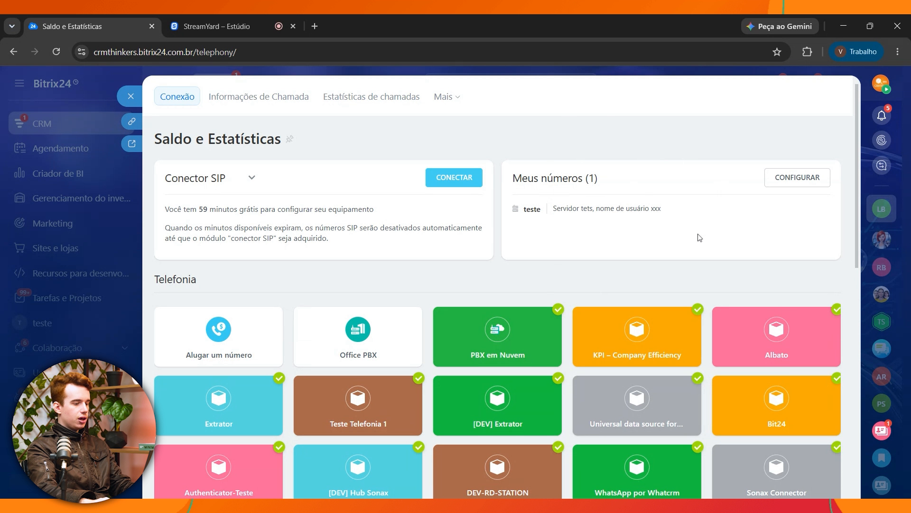
- Switch the balance card back to Telefonia Bitrix24 and open the number rental option
{"action": "left_click", "coordinate": [221, 192]}
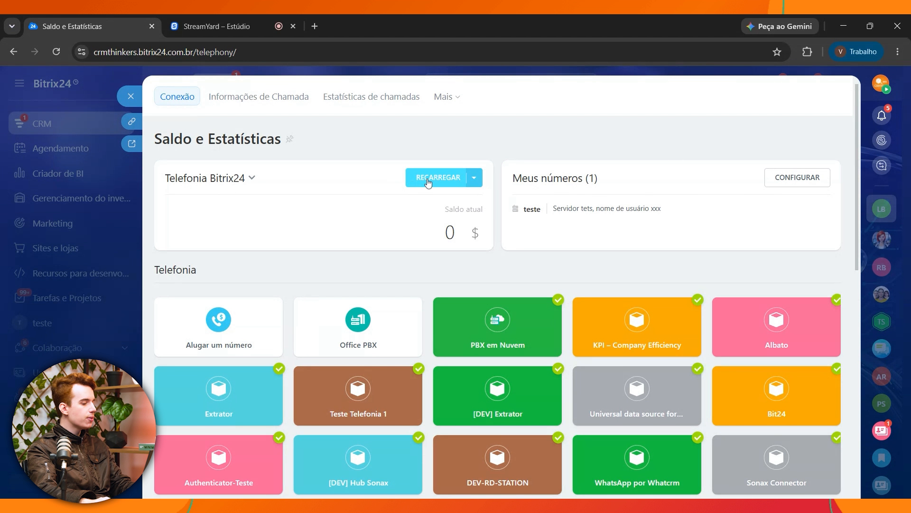
{"action": "left_click", "coordinate": [233, 329]}
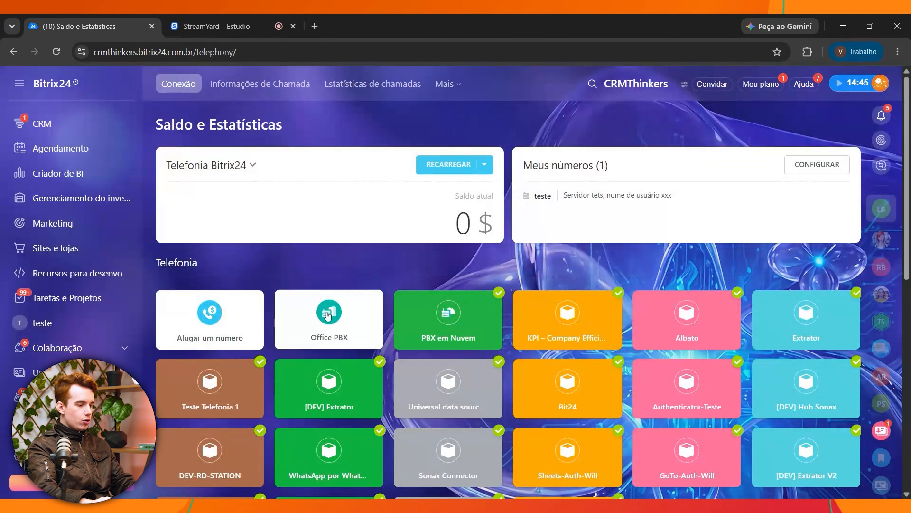
- Open the Office PBX connection form, review its name, server, login and password fields, and close it without saving
{"action": "left_click", "coordinate": [327, 315]}
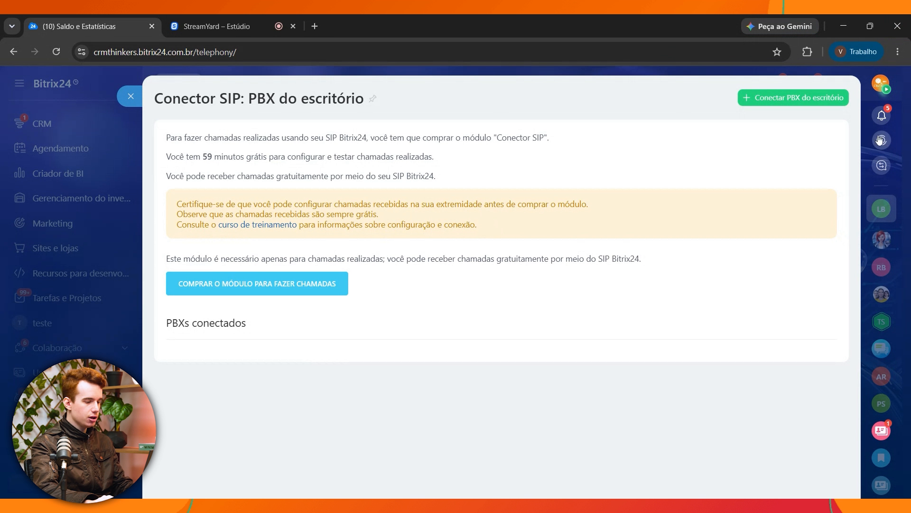
{"action": "left_click", "coordinate": [798, 94]}
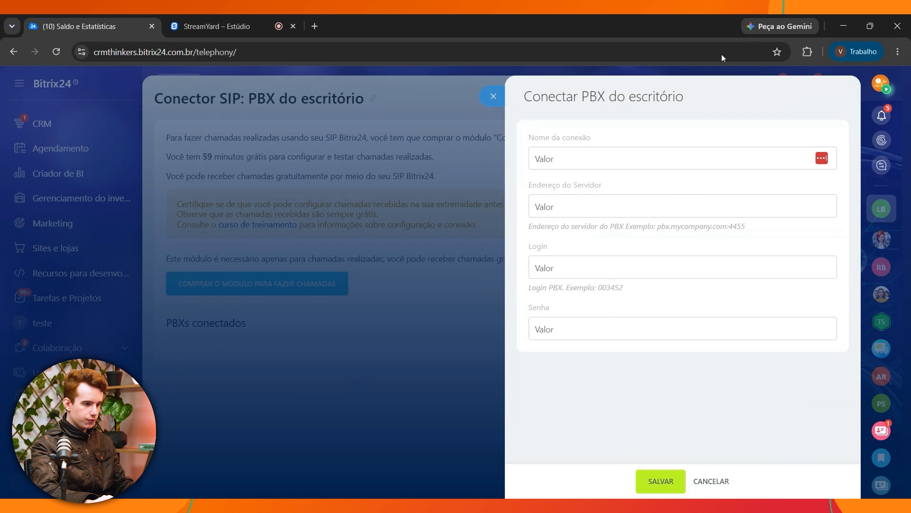
{"action": "left_click_drag", "start_coordinate": [535, 137], "coordinate": [593, 139]}
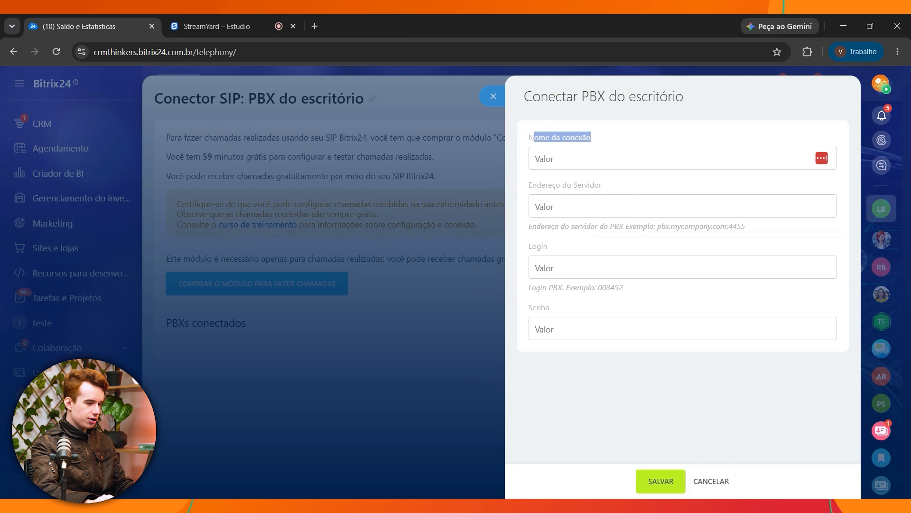
{"action": "left_click_drag", "start_coordinate": [546, 185], "coordinate": [630, 190]}
{"action": "left_click", "coordinate": [529, 247]}
{"action": "left_click_drag", "start_coordinate": [529, 307], "coordinate": [549, 308]}
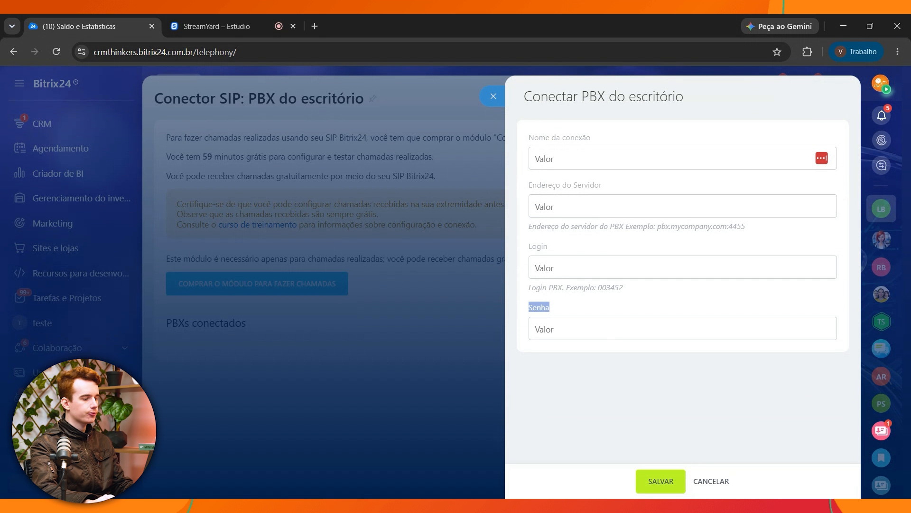
{"action": "left_click", "coordinate": [43, 257]}
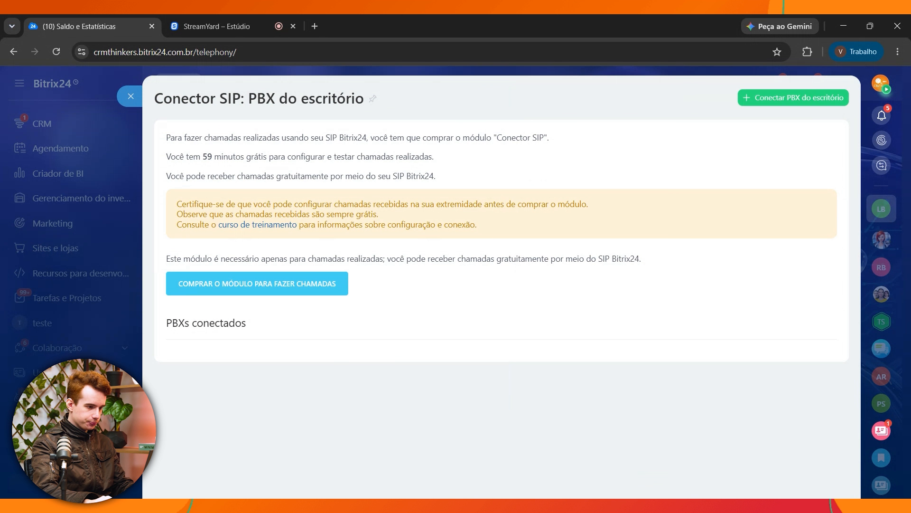
{"action": "left_click", "coordinate": [81, 380]}
- Open the phone numbers configuration and examine the type, description and connection status of the teste number
{"action": "left_click", "coordinate": [796, 169]}
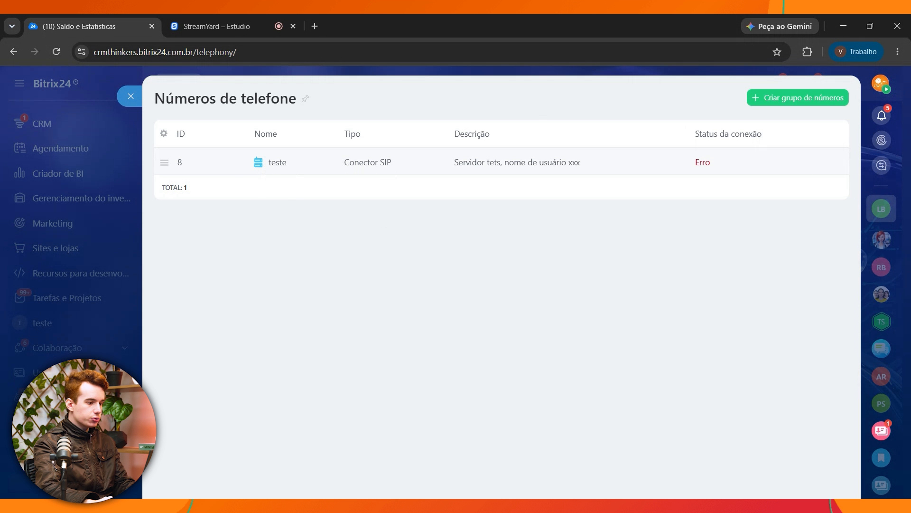
{"action": "left_click_drag", "start_coordinate": [355, 162], "coordinate": [411, 156]}
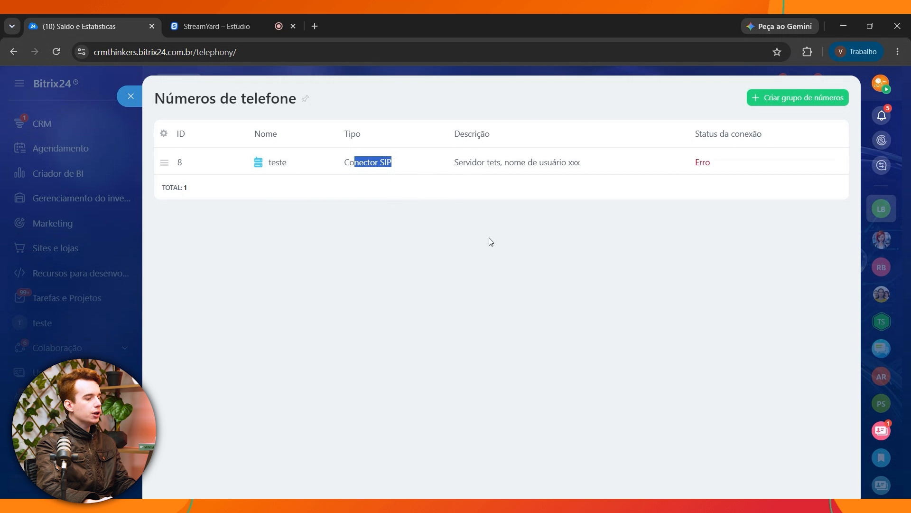
{"action": "left_click_drag", "start_coordinate": [454, 163], "coordinate": [589, 166]}
{"action": "left_click_drag", "start_coordinate": [706, 162], "coordinate": [723, 162]}
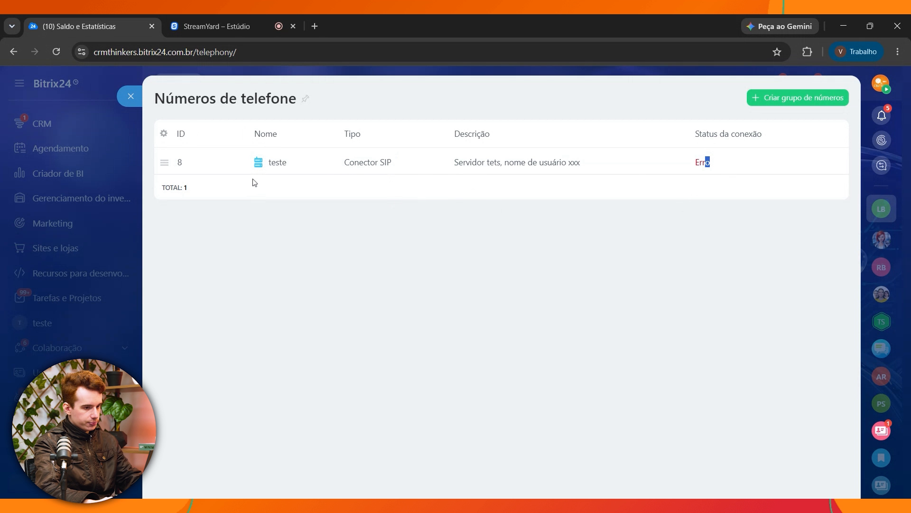
- Open the settings of the teste number and review all its outgoing call connection parameters, including the optional user and proxy fields
{"action": "left_click", "coordinate": [241, 174]}
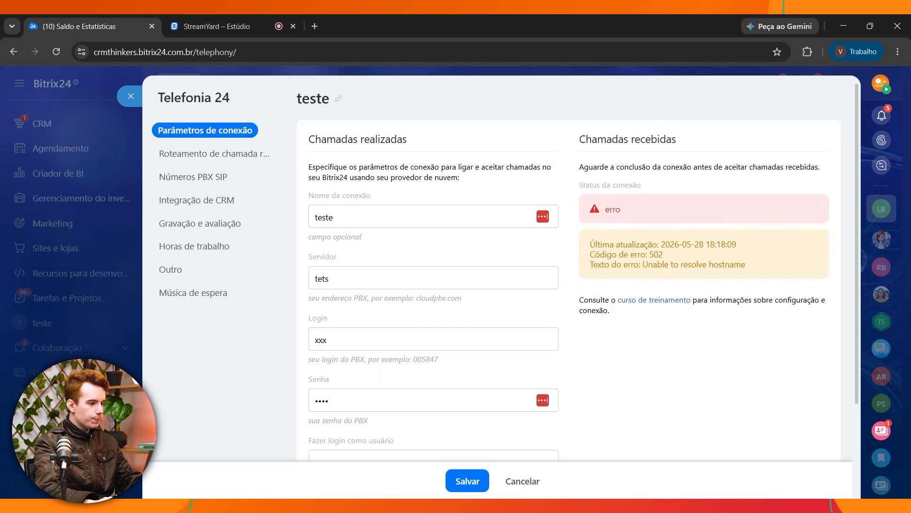
{"action": "left_click_drag", "start_coordinate": [377, 198], "coordinate": [307, 195]}
{"action": "left_click", "coordinate": [360, 245]}
{"action": "left_click_drag", "start_coordinate": [363, 247], "coordinate": [313, 234]}
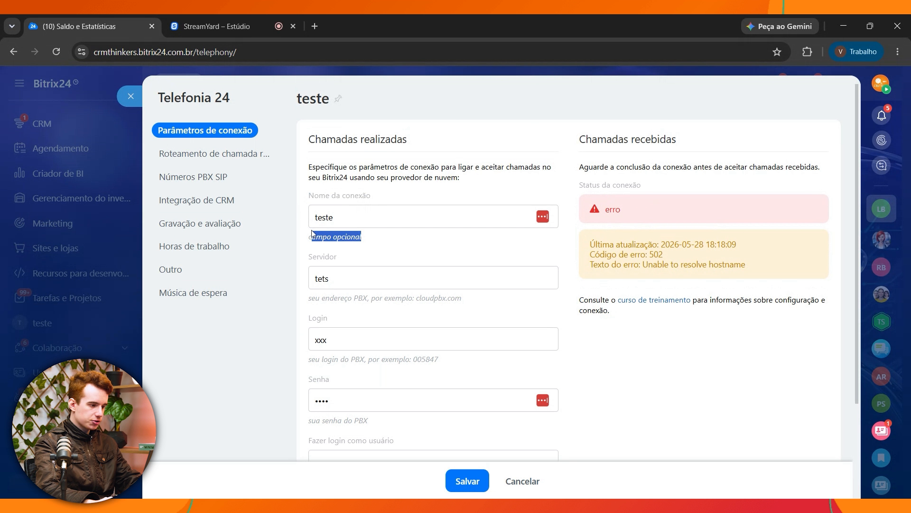
{"action": "left_click_drag", "start_coordinate": [330, 279], "coordinate": [321, 279]}
{"action": "left_click", "coordinate": [333, 340]}
{"action": "left_click", "coordinate": [340, 383]}
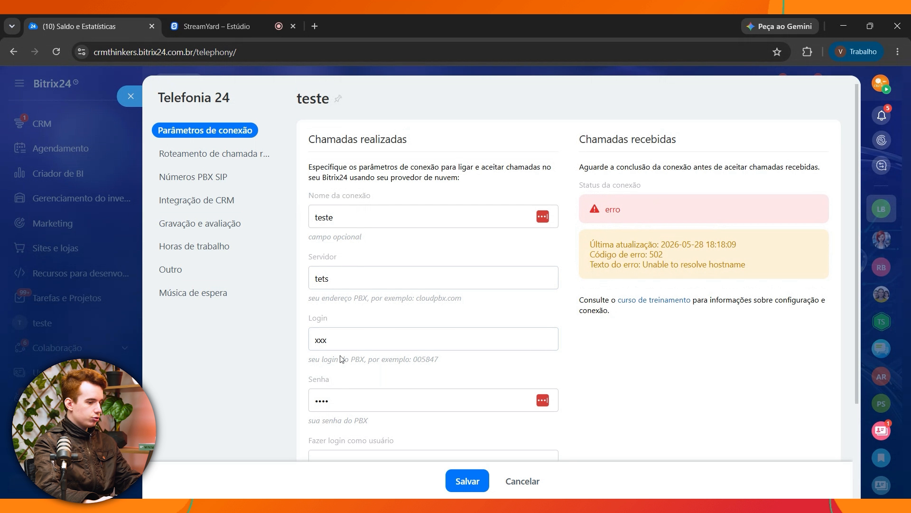
{"action": "scroll", "coordinate": [433, 284], "scroll_direction": "down", "scroll_amount": 3}
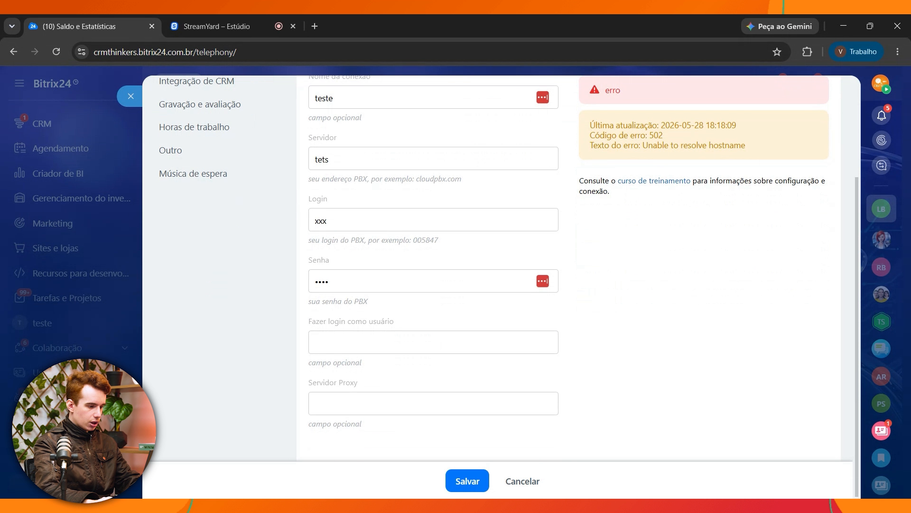
{"action": "left_click_drag", "start_coordinate": [303, 322], "coordinate": [401, 324]}
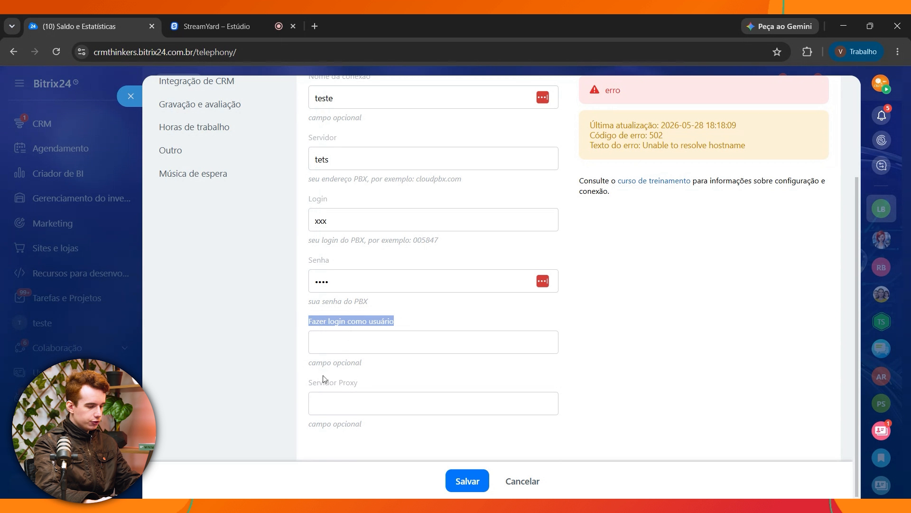
{"action": "left_click_drag", "start_coordinate": [306, 382], "coordinate": [466, 387]}
{"action": "scroll", "coordinate": [463, 385], "scroll_direction": "up", "scroll_amount": 3}
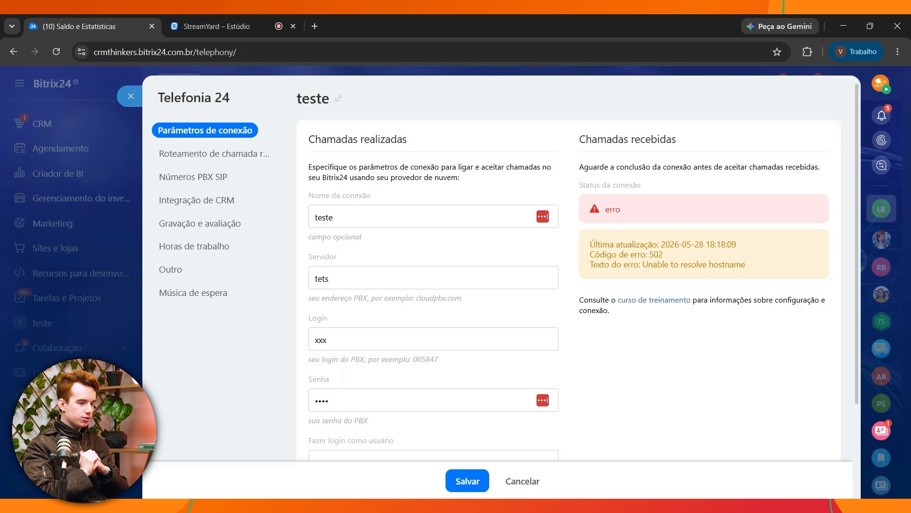
- Examine the last update time, error code and error text in the incoming calls connection status
{"action": "left_click_drag", "start_coordinate": [590, 244], "coordinate": [749, 245]}
{"action": "left_click_drag", "start_coordinate": [590, 255], "coordinate": [713, 264]}
{"action": "left_click", "coordinate": [713, 266]}
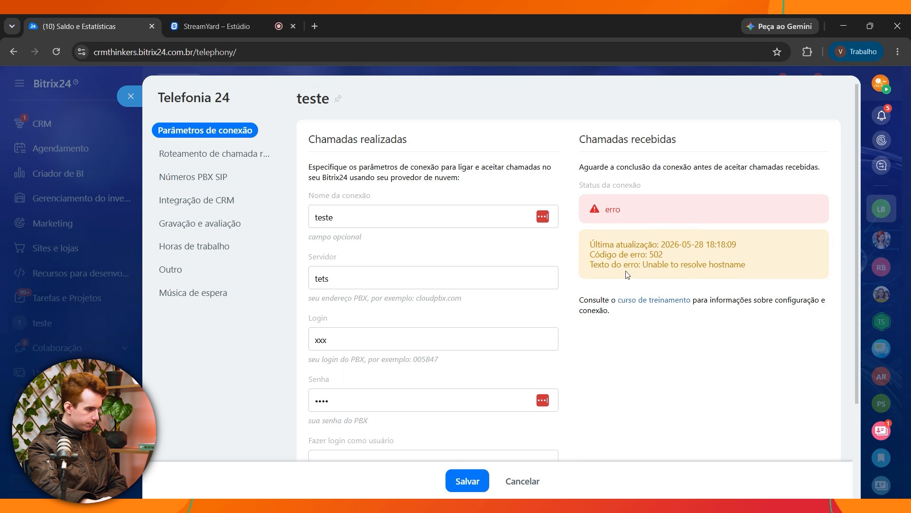
- Enable "Tratamento do campo Para: cabeçalho SIP" in the incoming call routing settings and read its description
{"action": "left_click", "coordinate": [180, 156]}
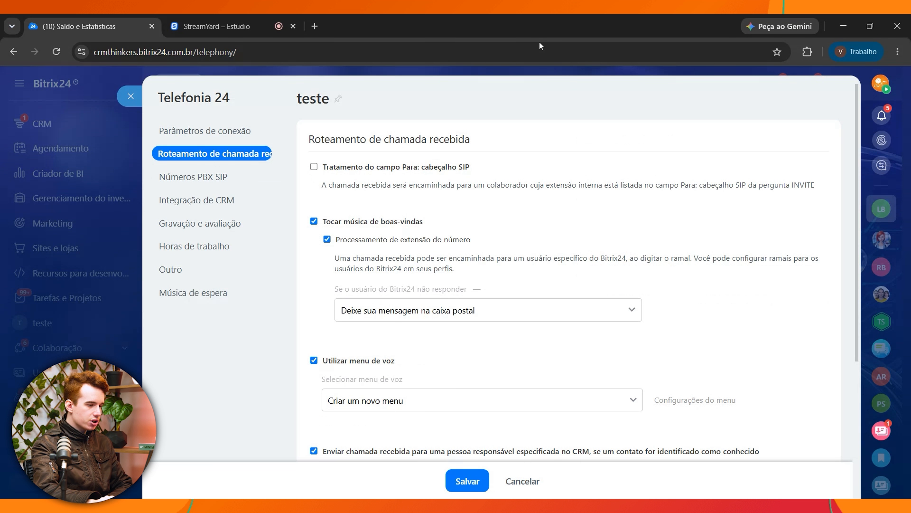
{"action": "left_click", "coordinate": [314, 167]}
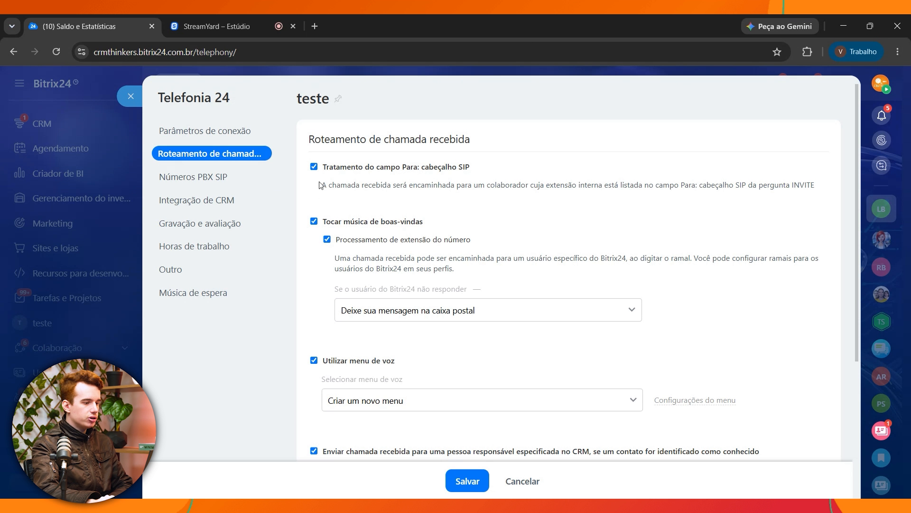
{"action": "left_click_drag", "start_coordinate": [323, 186], "coordinate": [657, 184]}
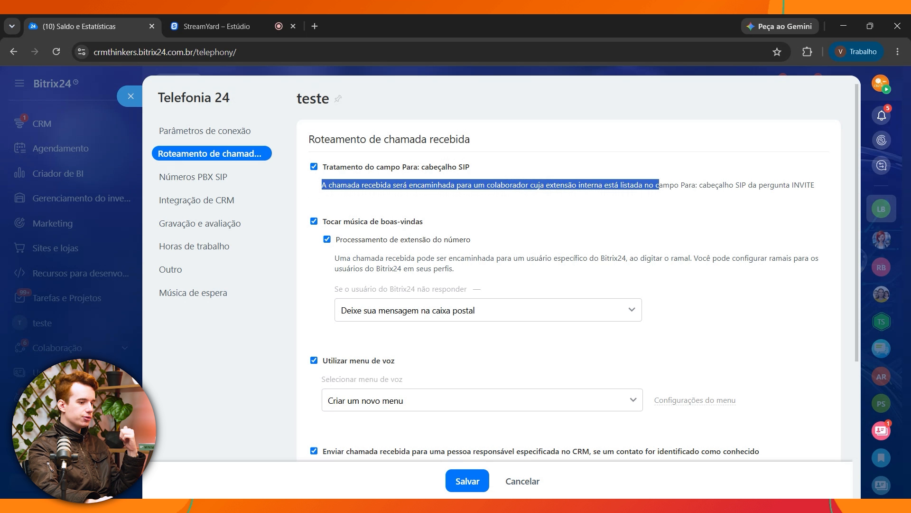
{"action": "left_click", "coordinate": [670, 159]}
{"action": "scroll", "coordinate": [307, 149], "scroll_direction": "down", "scroll_amount": 1}
{"action": "scroll", "coordinate": [332, 156], "scroll_direction": "up", "scroll_amount": 1}
{"action": "scroll", "coordinate": [386, 197], "scroll_direction": "down", "scroll_amount": 1}
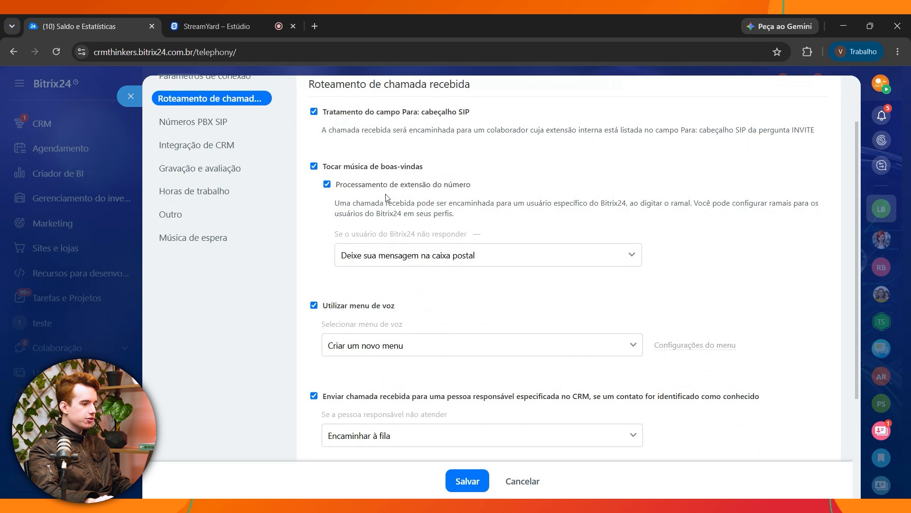
- Turn "Processamento de extensão do número" off and back on under the welcome music option
{"action": "left_click_drag", "start_coordinate": [331, 162], "coordinate": [423, 162]}
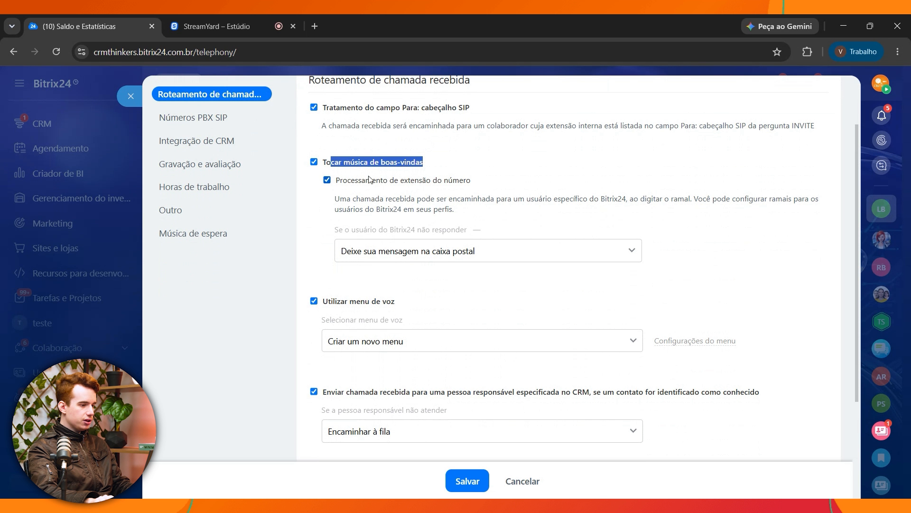
{"action": "left_click_drag", "start_coordinate": [343, 180], "coordinate": [451, 180]}
{"action": "left_click", "coordinate": [437, 181]}
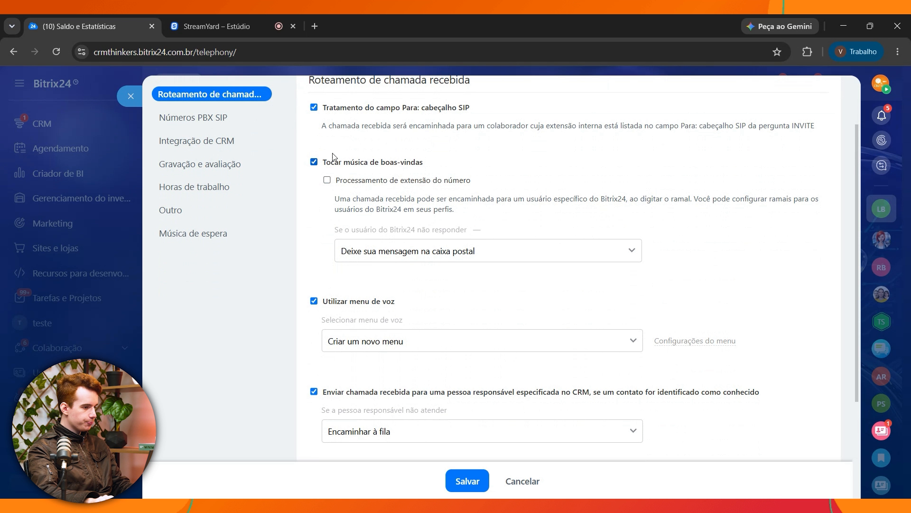
{"action": "left_click", "coordinate": [347, 163]}
{"action": "left_click", "coordinate": [346, 163]}
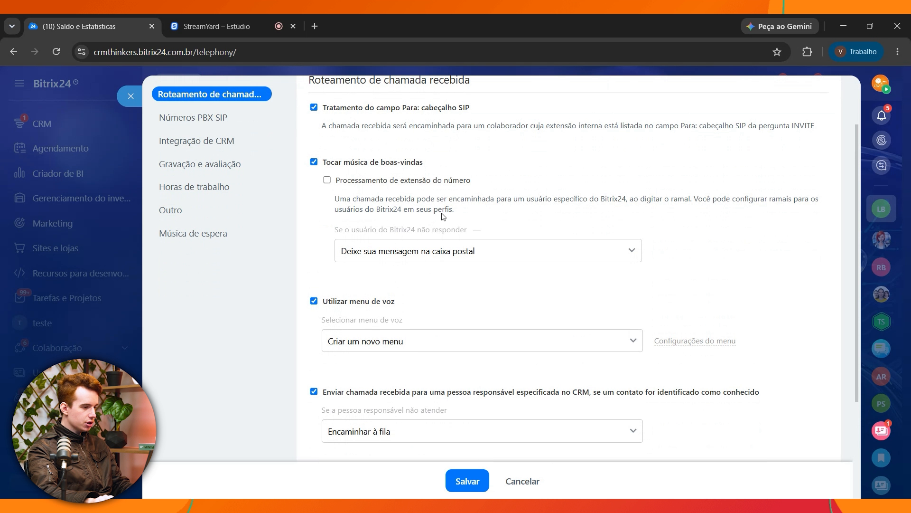
{"action": "left_click", "coordinate": [328, 180]}
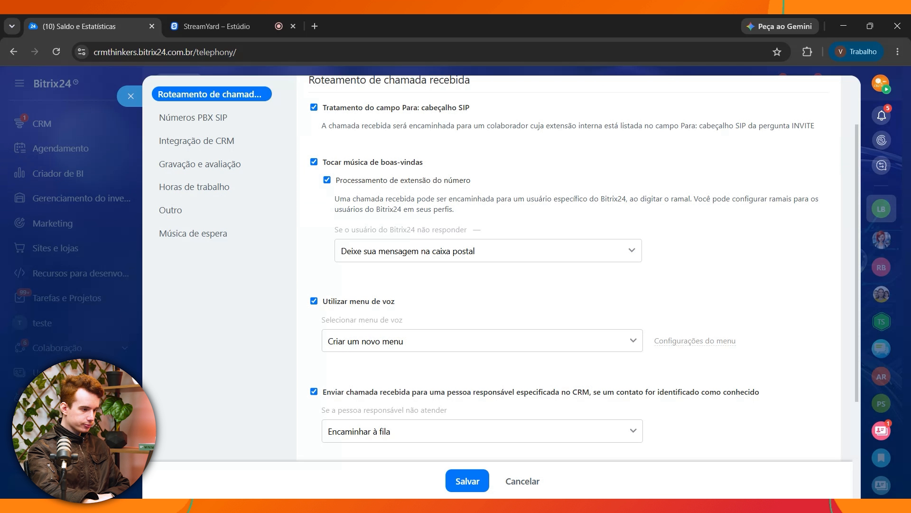
- Read the fallback for unanswered extension calls and the "Utilizar menu de voz" option in the incoming call routing
{"action": "left_click_drag", "start_coordinate": [333, 230], "coordinate": [467, 230]}
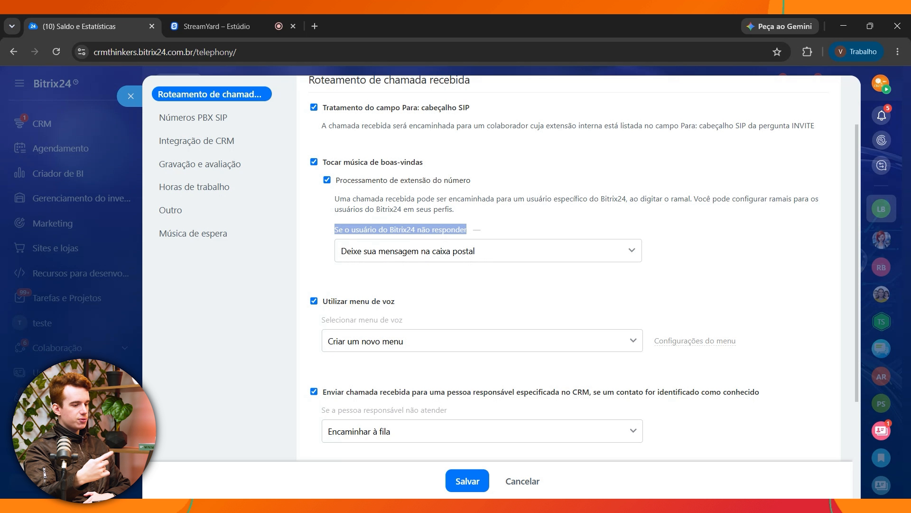
{"action": "left_click", "coordinate": [341, 183]}
{"action": "scroll", "coordinate": [352, 197], "scroll_direction": "down", "scroll_amount": 3}
{"action": "left_click_drag", "start_coordinate": [322, 161], "coordinate": [425, 160]}
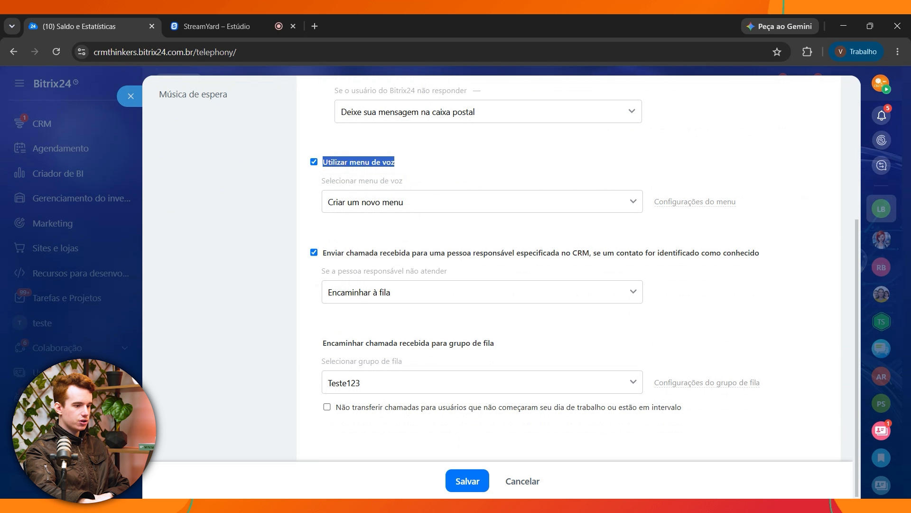
{"action": "left_click", "coordinate": [517, 163]}
- Open the voice menu settings, examine the speech text, no-press action and numbered action buttons, and close them
{"action": "left_click", "coordinate": [666, 205]}
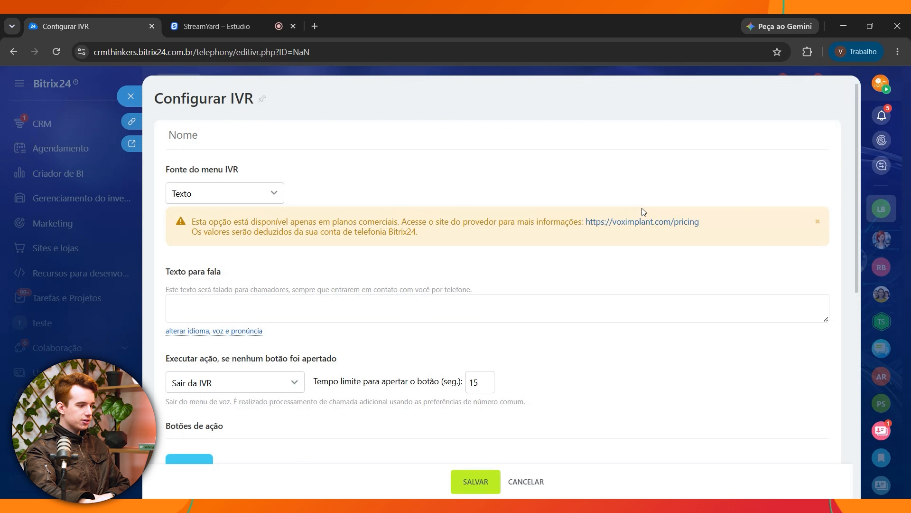
{"action": "scroll", "coordinate": [643, 211], "scroll_direction": "down", "scroll_amount": 8}
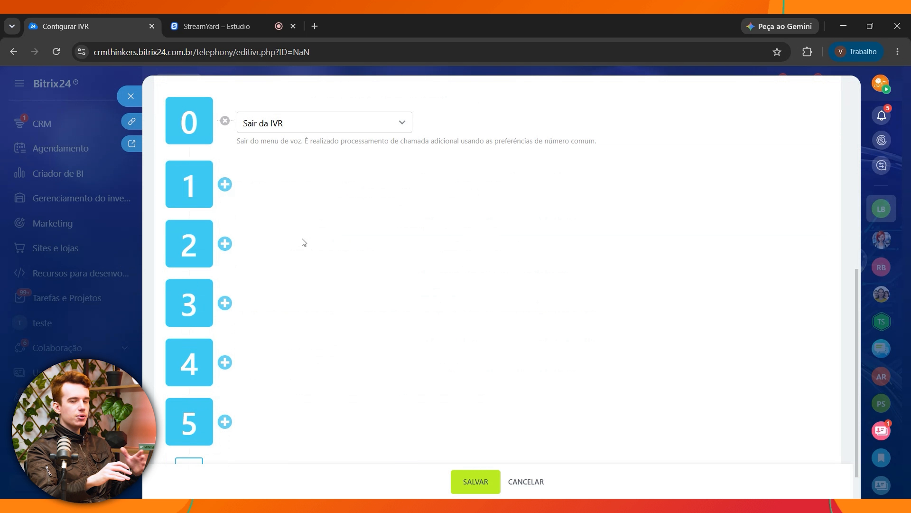
{"action": "scroll", "coordinate": [270, 258], "scroll_direction": "down", "scroll_amount": 1}
{"action": "scroll", "coordinate": [238, 284], "scroll_direction": "up", "scroll_amount": 6}
{"action": "scroll", "coordinate": [206, 309], "scroll_direction": "down", "scroll_amount": 6}
{"action": "scroll", "coordinate": [206, 308], "scroll_direction": "up", "scroll_amount": 10}
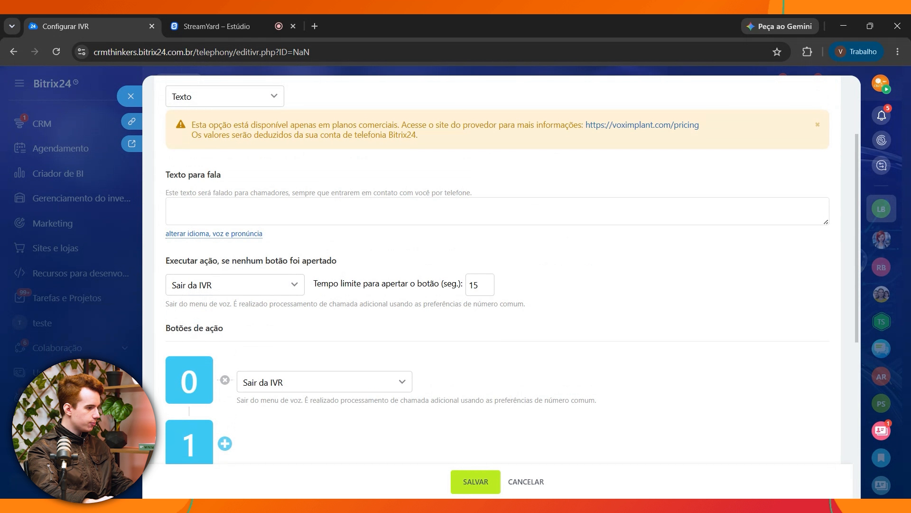
{"action": "left_click", "coordinate": [130, 94]}
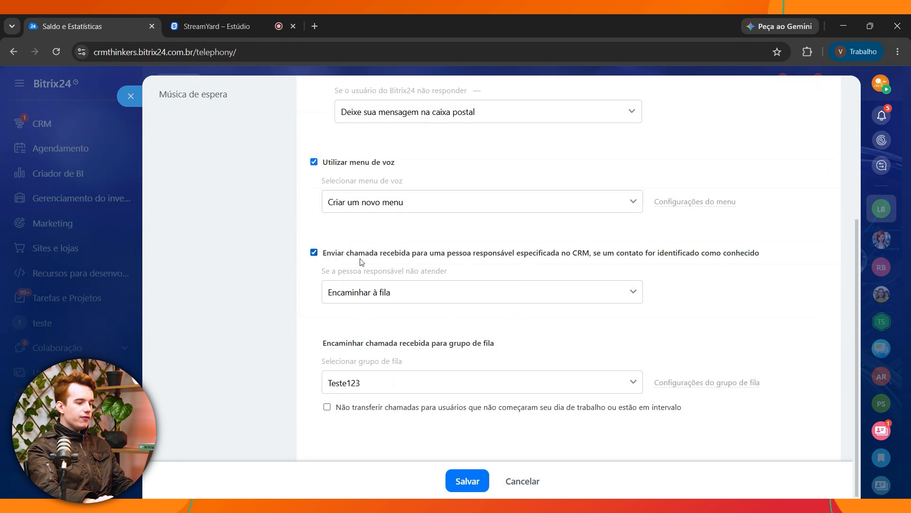
- Turn forwarding of incoming calls to the CRM responsible person off and back on, and read its no-answer fallback
{"action": "left_click_drag", "start_coordinate": [322, 253], "coordinate": [834, 252]}
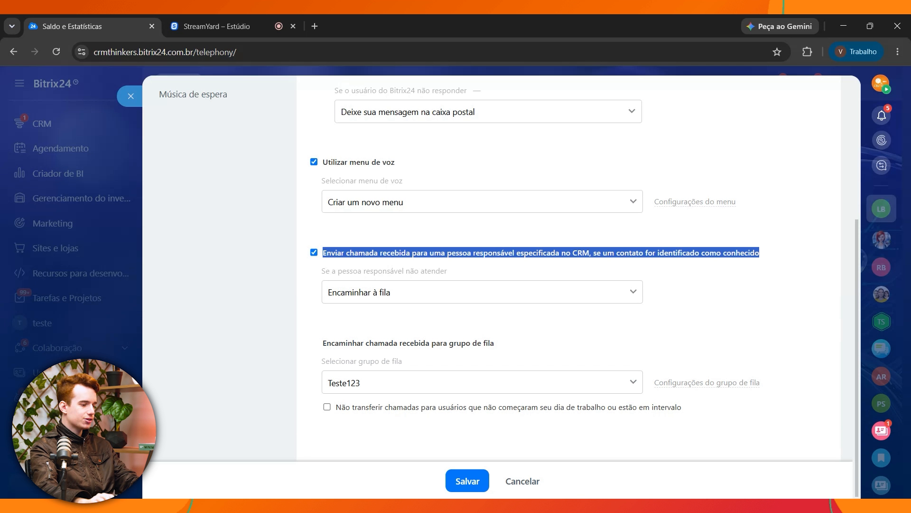
{"action": "left_click", "coordinate": [314, 252]}
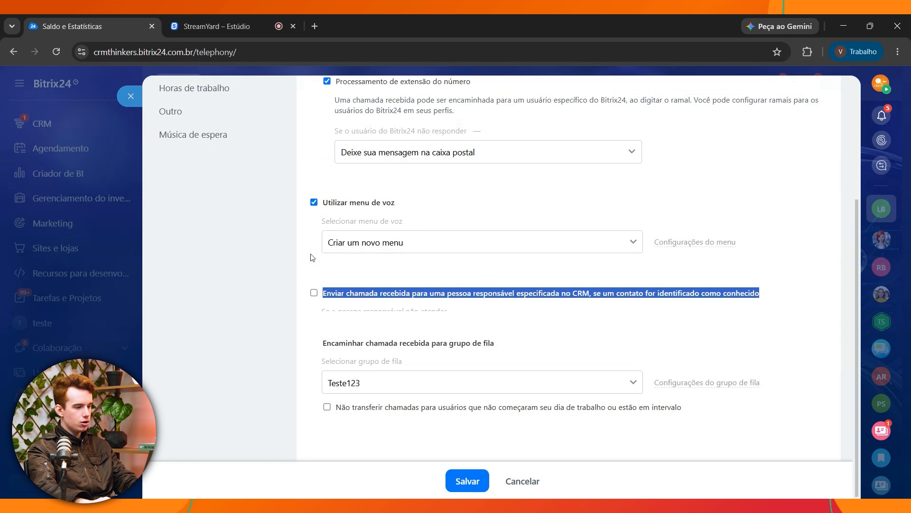
{"action": "left_click", "coordinate": [321, 297]}
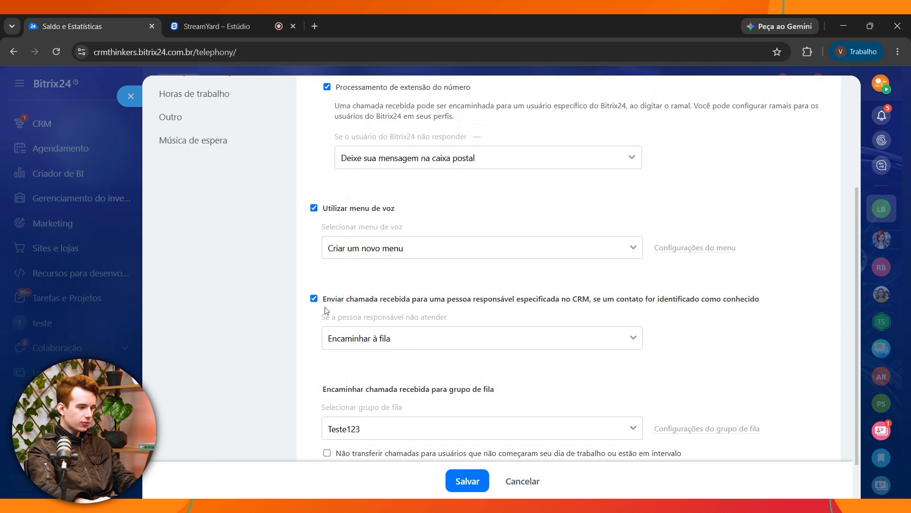
{"action": "left_click_drag", "start_coordinate": [330, 317], "coordinate": [463, 318]}
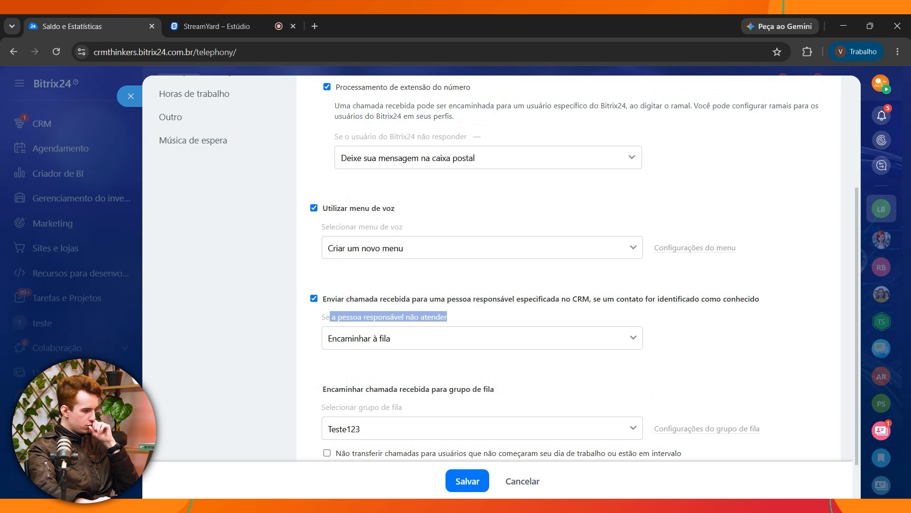
{"action": "left_click", "coordinate": [306, 348]}
{"action": "scroll", "coordinate": [306, 348], "scroll_direction": "down", "scroll_amount": 1}
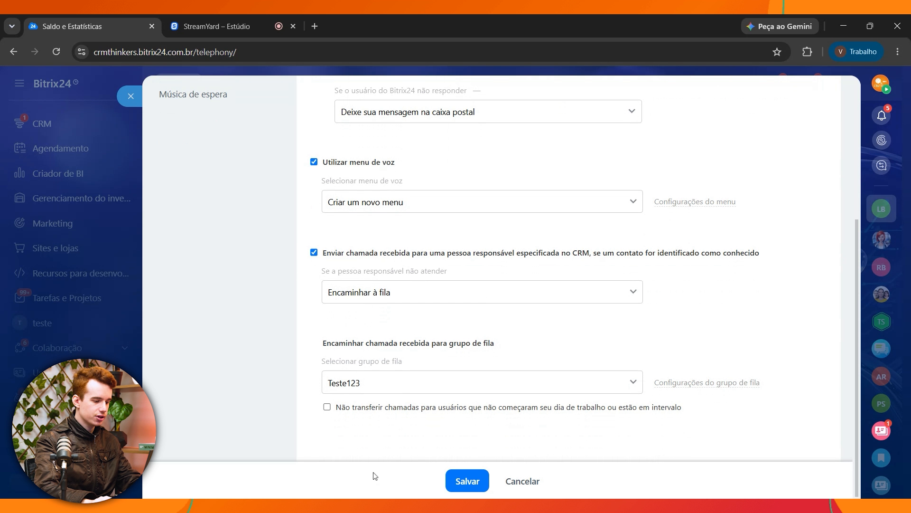
- Start a new queue group for incoming calls and add three employees to it
{"action": "left_click", "coordinate": [361, 386]}
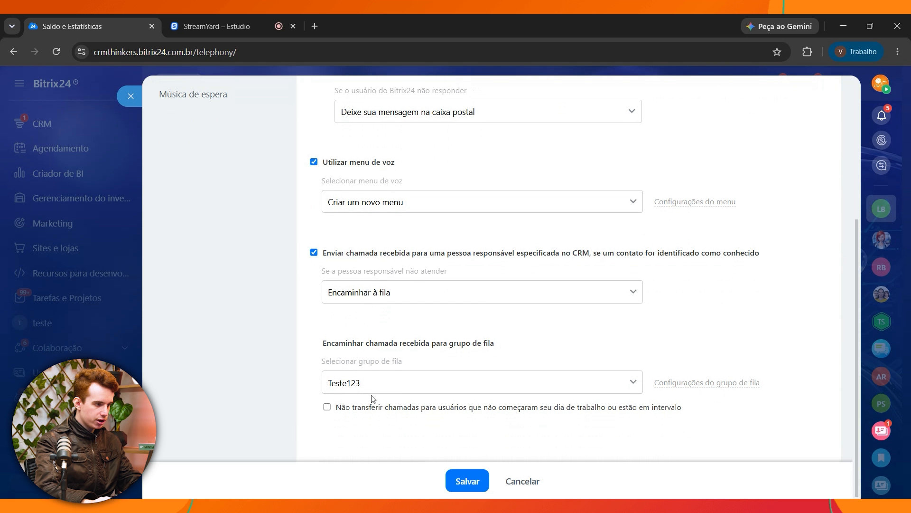
{"action": "left_click", "coordinate": [372, 401]}
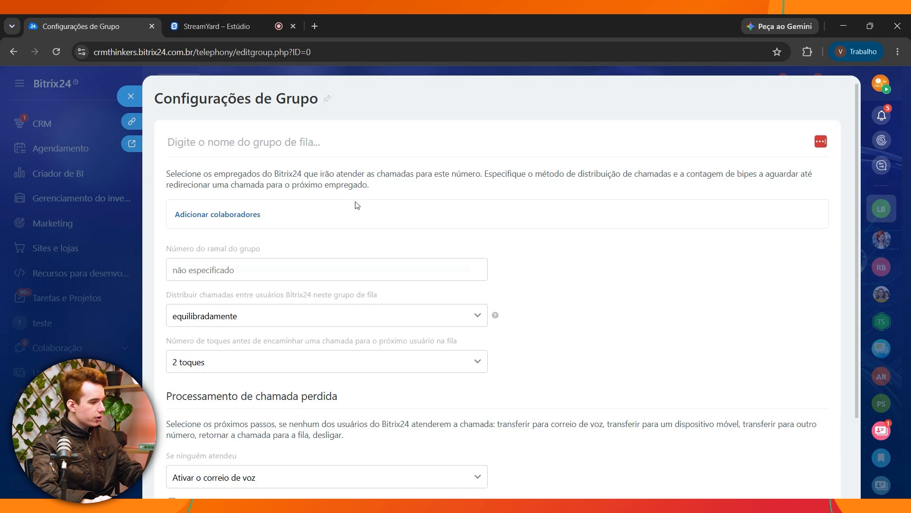
{"action": "left_click", "coordinate": [211, 222]}
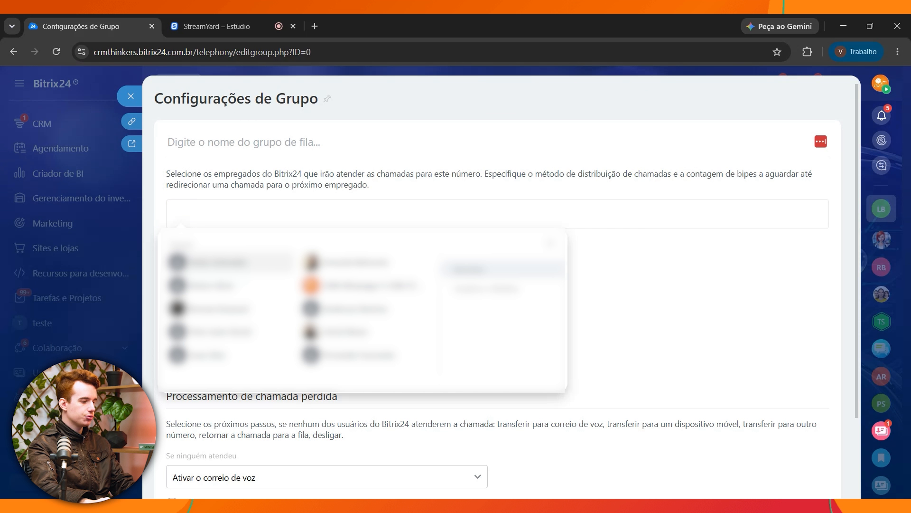
{"action": "left_click", "coordinate": [219, 331]}
{"action": "left_click", "coordinate": [218, 262]}
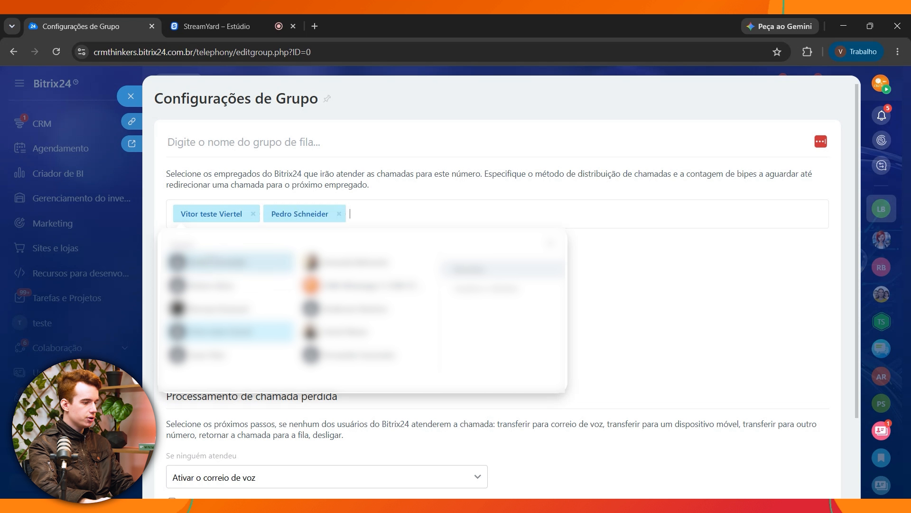
{"action": "left_click", "coordinate": [218, 284]}
{"action": "left_click", "coordinate": [343, 158]}
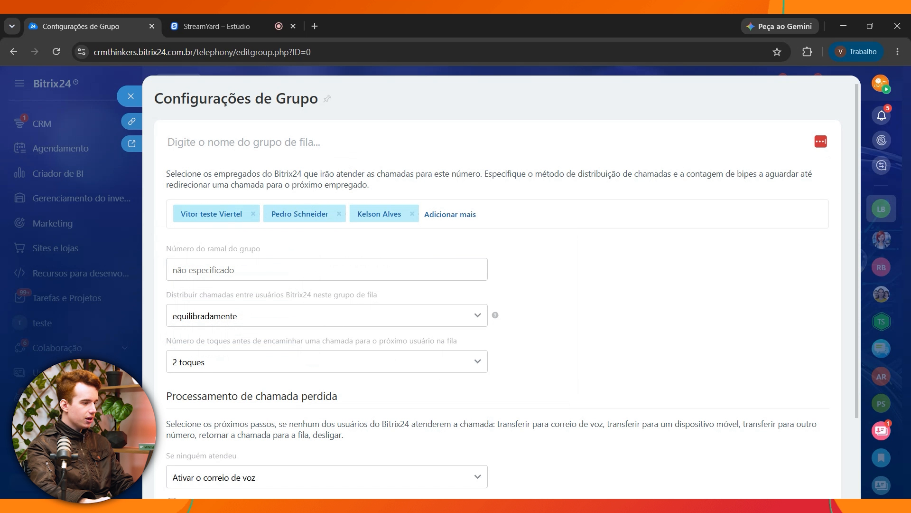
- Name the new queue group "Vídeo"
{"action": "left_click", "coordinate": [207, 152]}
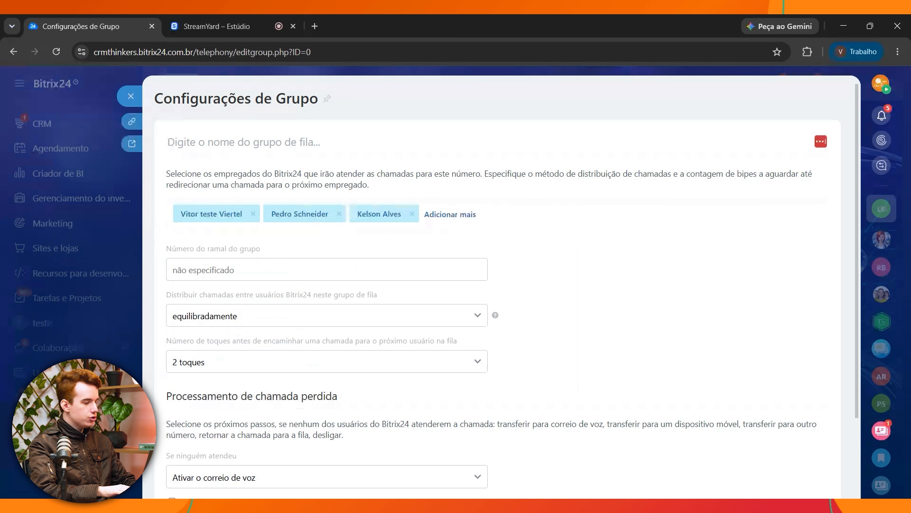
{"action": "type", "text": "Vídeo"}
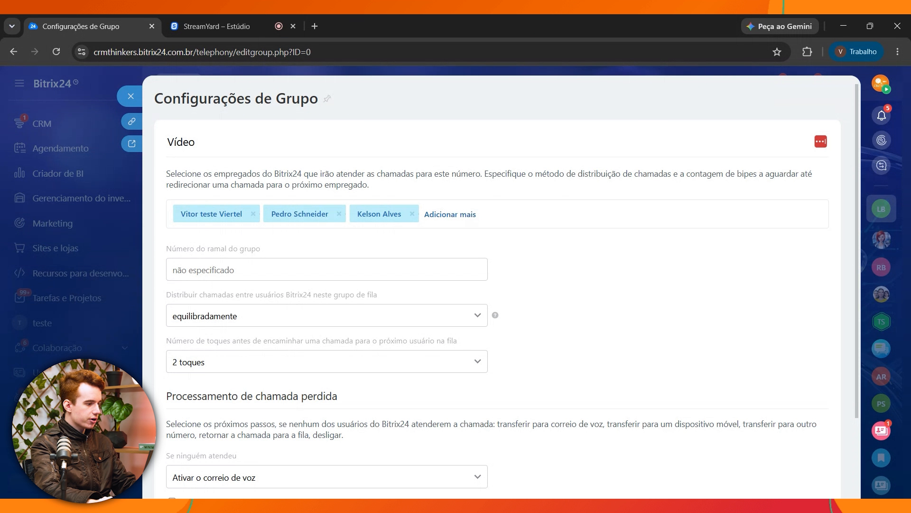
{"action": "key", "text": "ctrl+a"}
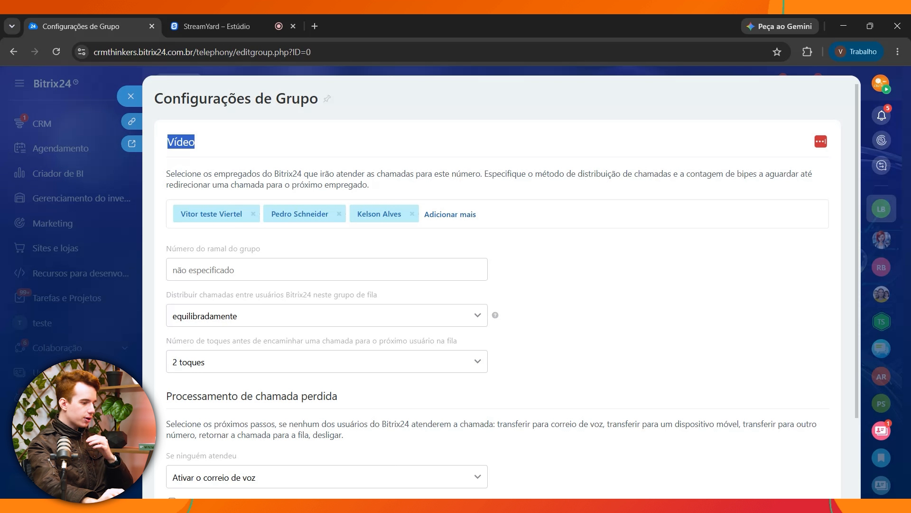
- Examine the group's extension number, call distribution method and number of rings before forwarding to the next user
{"action": "left_click", "coordinate": [285, 211]}
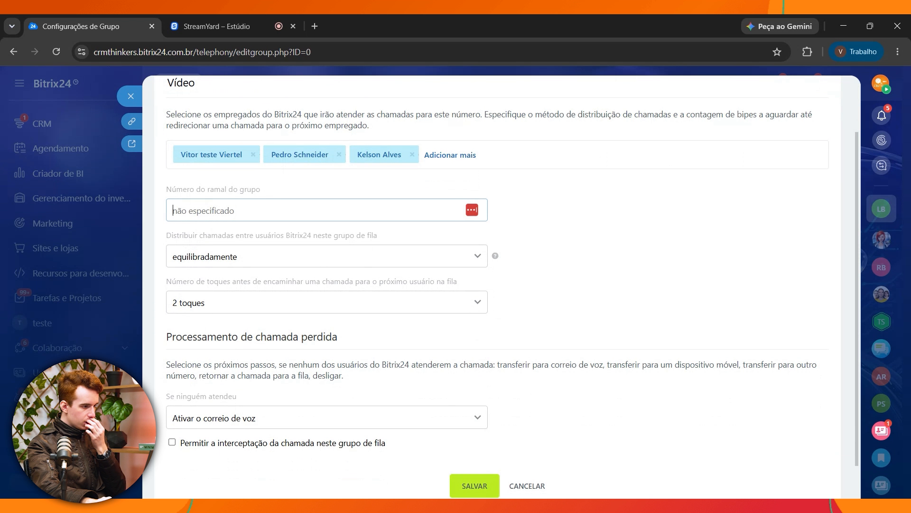
{"action": "left_click_drag", "start_coordinate": [164, 189], "coordinate": [295, 197]}
{"action": "left_click", "coordinate": [295, 197]}
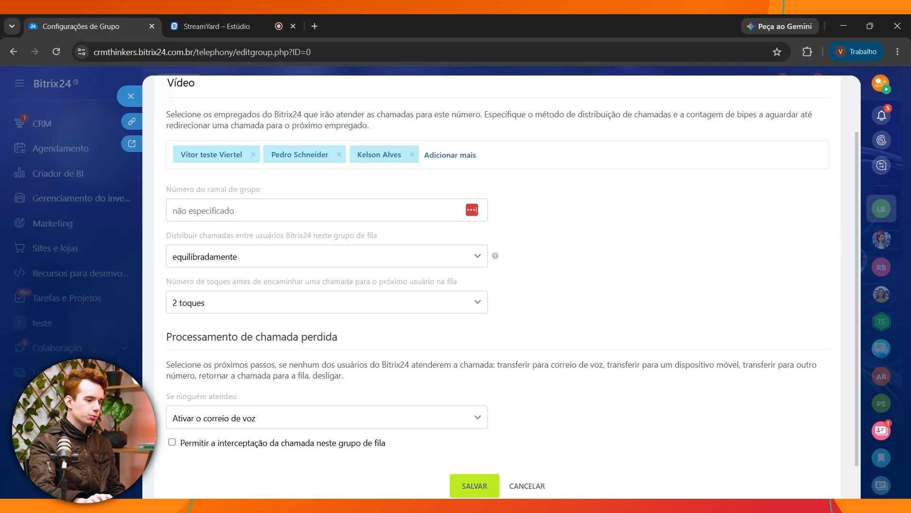
{"action": "mouse_move", "coordinate": [496, 258]}
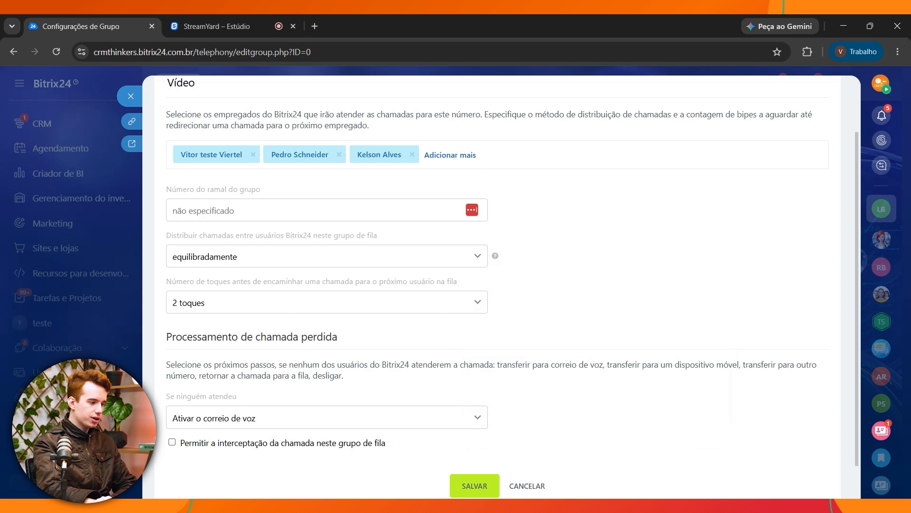
{"action": "scroll", "coordinate": [509, 284], "scroll_direction": "down", "scroll_amount": 1}
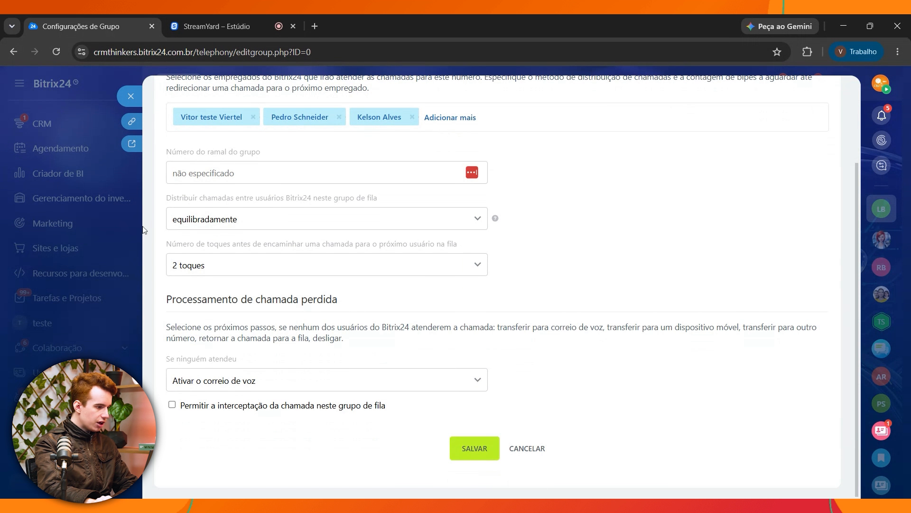
{"action": "left_click_drag", "start_coordinate": [176, 243], "coordinate": [357, 252]}
{"action": "left_click", "coordinate": [359, 257]}
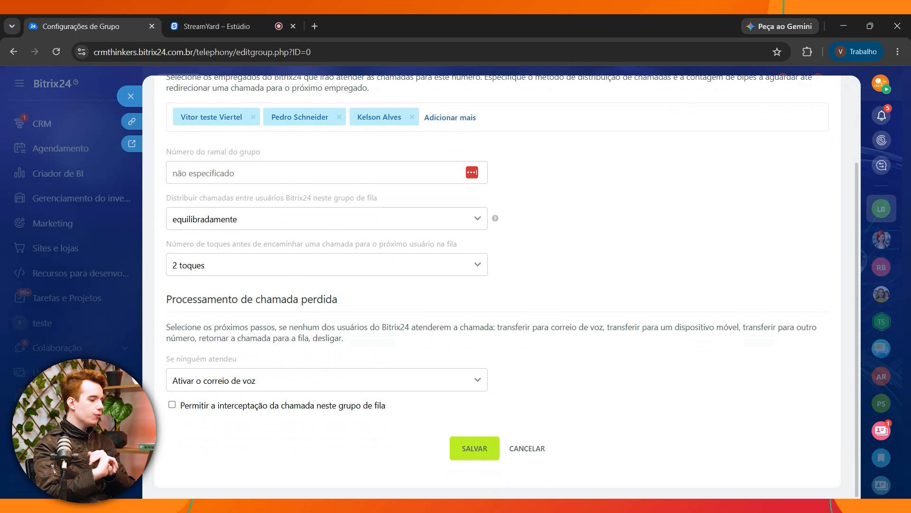
- Try "Transferir chamada para o número especificado" as the group's action when nobody answers
{"action": "left_click", "coordinate": [244, 380]}
{"action": "left_click", "coordinate": [255, 417]}
{"action": "left_click", "coordinate": [256, 385]}
{"action": "left_click", "coordinate": [260, 398]}
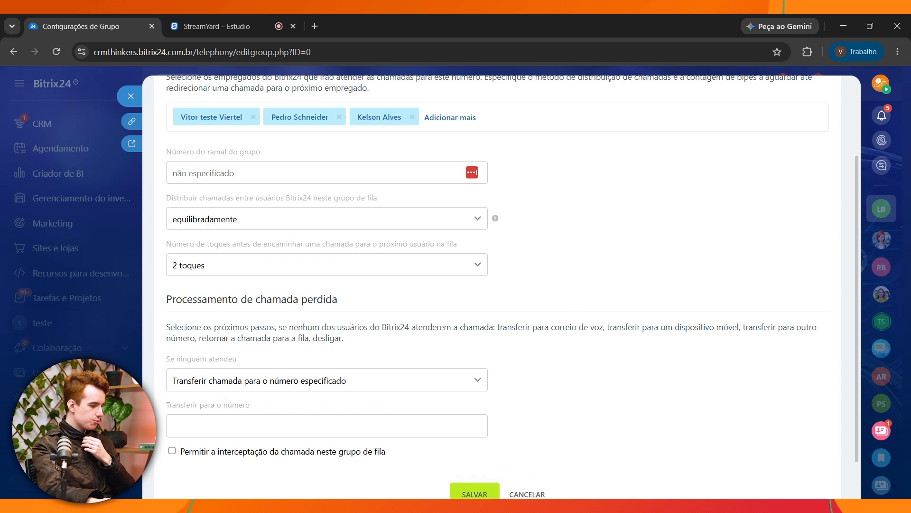
- Set the group's no-answer action to "Aguardar operador disponível", allow call interception in the group and save it
{"action": "left_click", "coordinate": [238, 386]}
{"action": "left_click", "coordinate": [267, 445]}
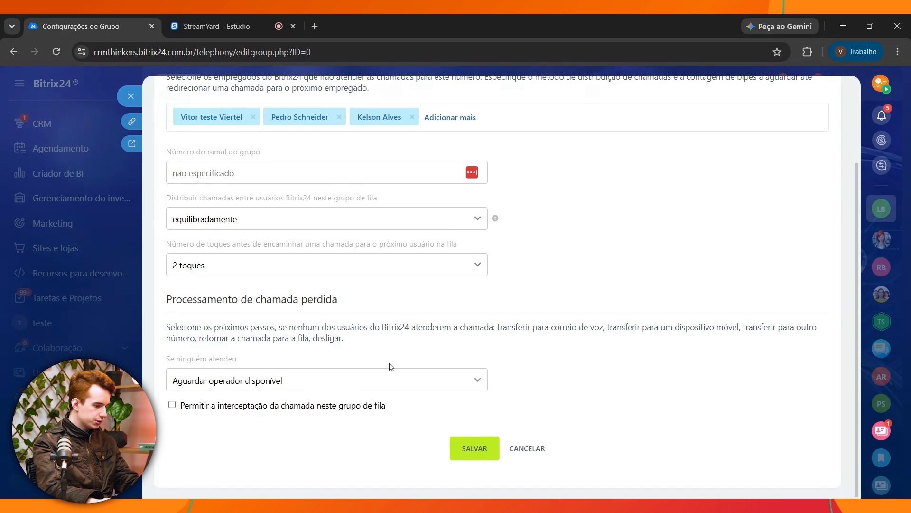
{"action": "left_click", "coordinate": [286, 405]}
{"action": "left_click_drag", "start_coordinate": [184, 405], "coordinate": [377, 415]}
{"action": "left_click", "coordinate": [378, 417]}
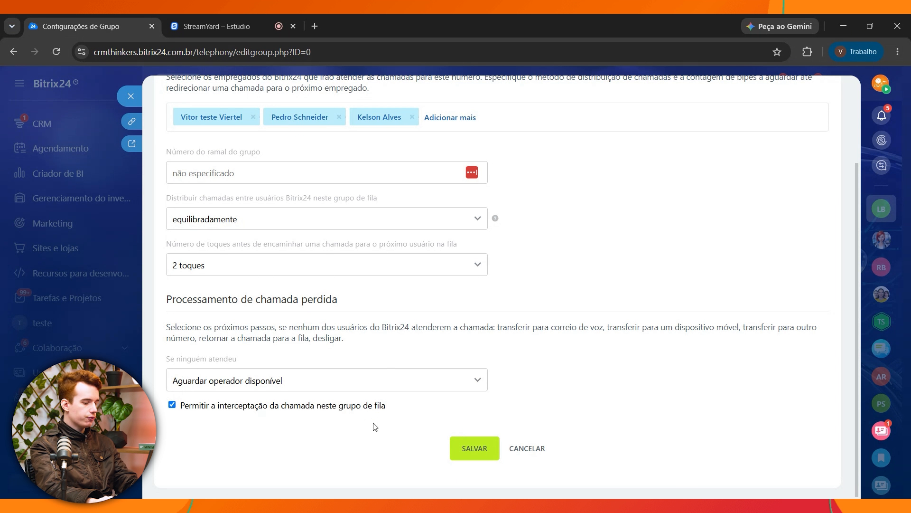
{"action": "left_click", "coordinate": [496, 453]}
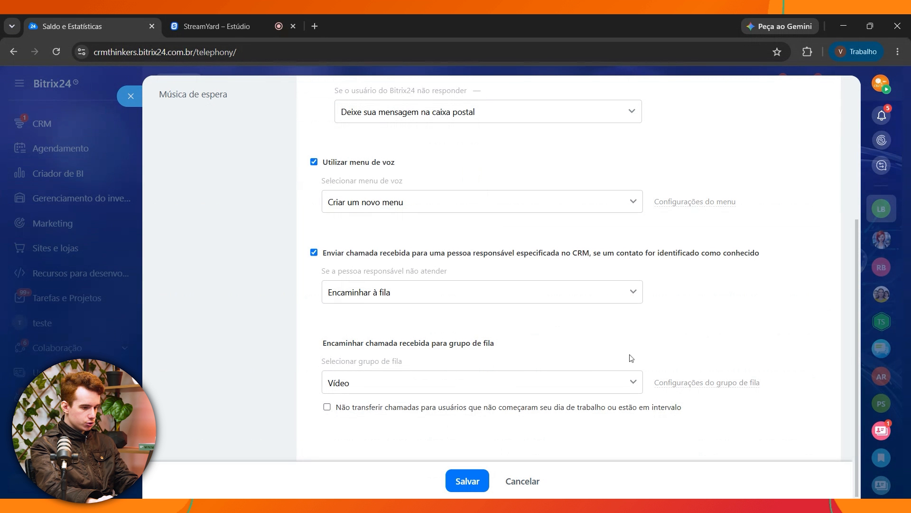
- Enable not transferring calls to users who have not started their workday or are on a break
{"action": "left_click", "coordinate": [368, 409]}
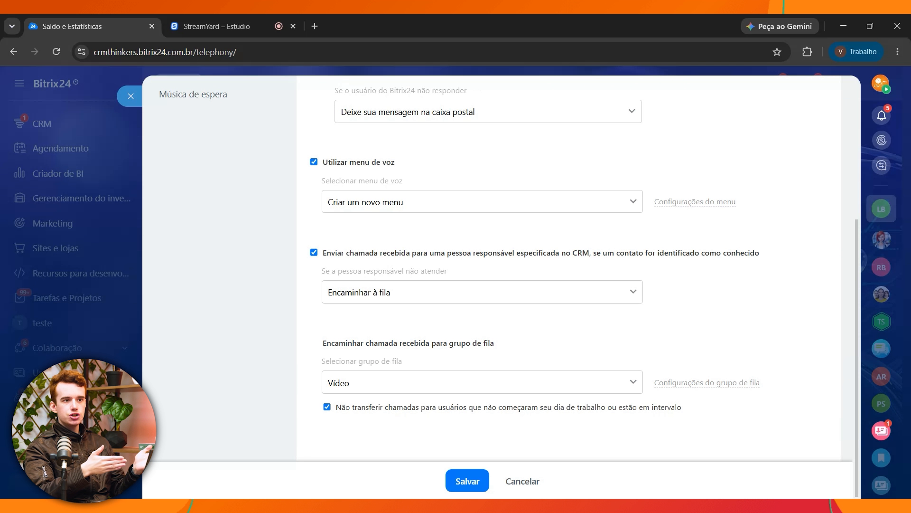
{"action": "scroll", "coordinate": [284, 394], "scroll_direction": "up", "scroll_amount": 5}
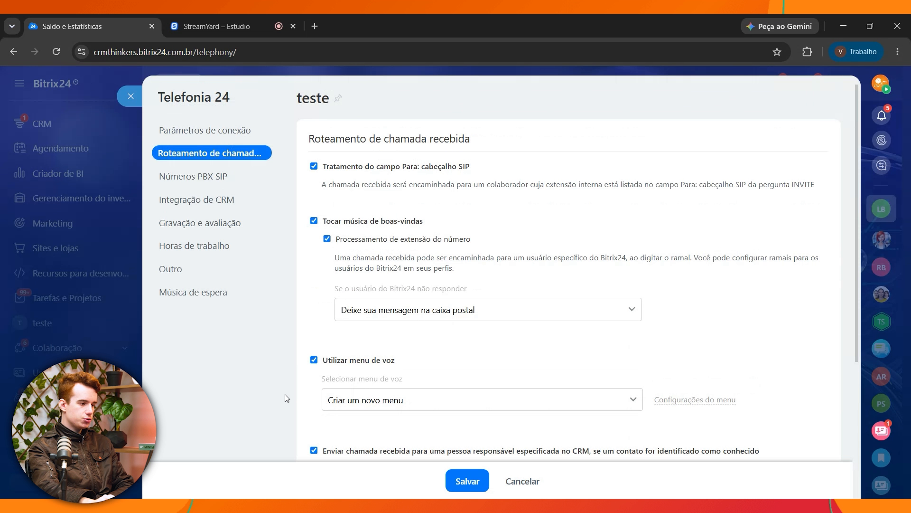
- Enable obtaining the destination number from SIP headers in the PBX SIP numbers settings and open the entry for adding a phone number
{"action": "left_click", "coordinate": [184, 184]}
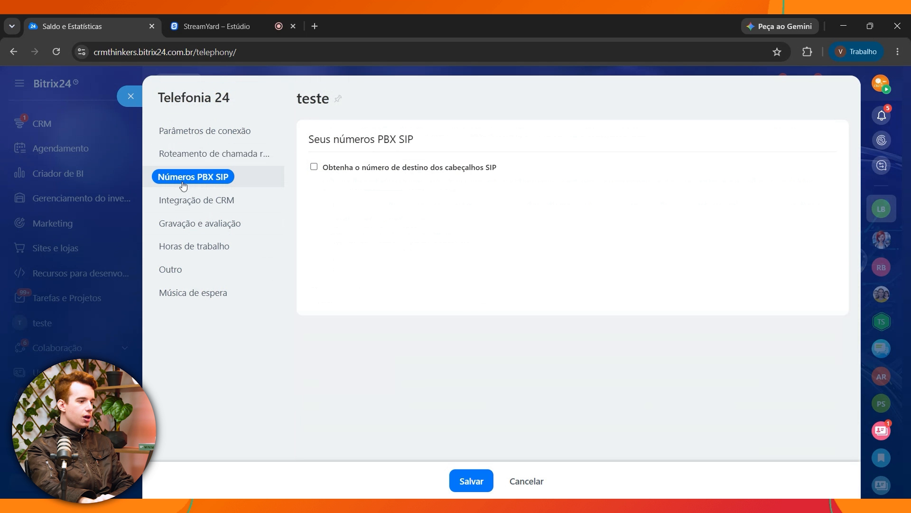
{"action": "left_click", "coordinate": [342, 169]}
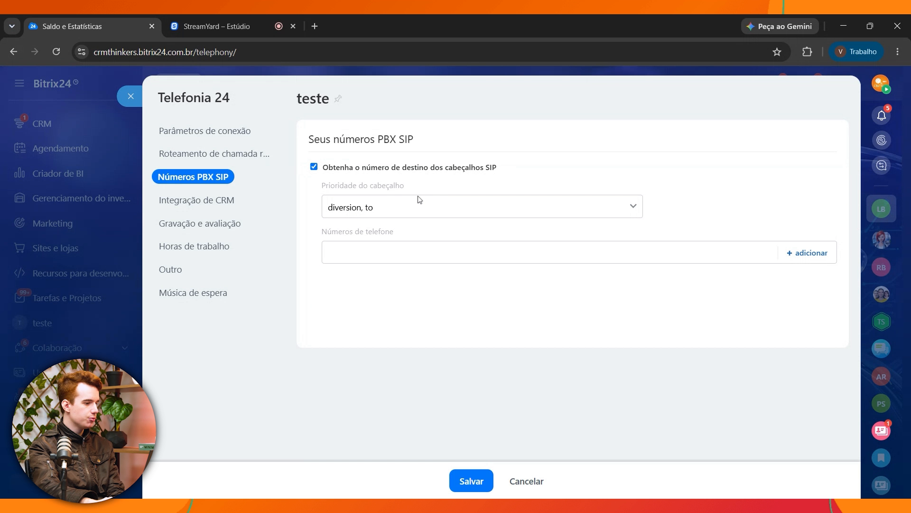
{"action": "left_click_drag", "start_coordinate": [326, 186], "coordinate": [416, 188]}
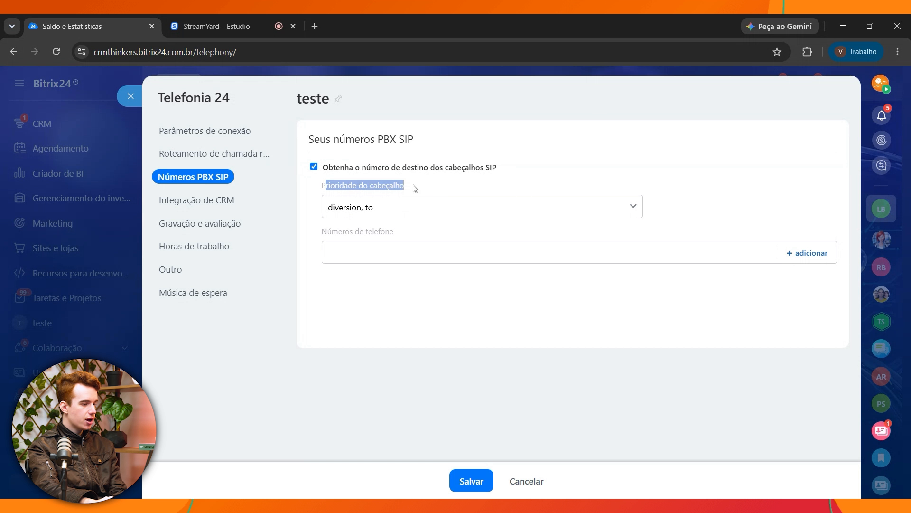
{"action": "left_click", "coordinate": [363, 221]}
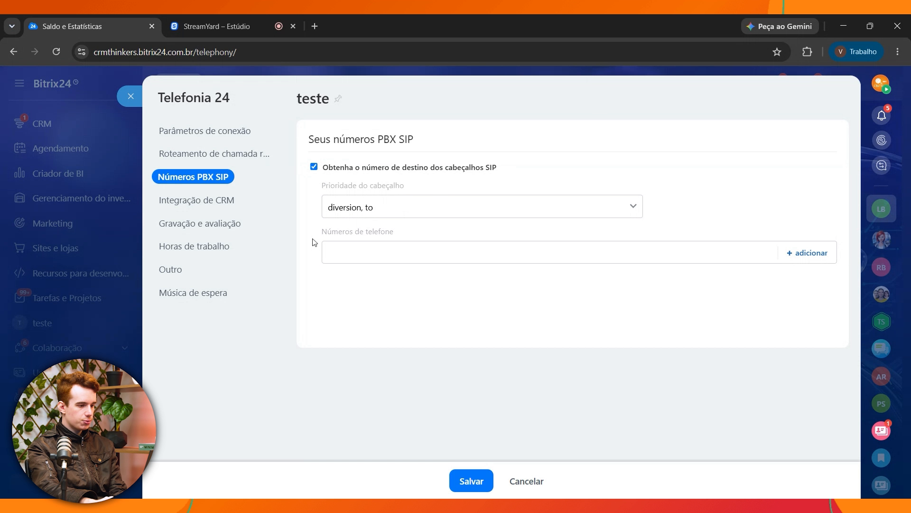
{"action": "left_click", "coordinate": [807, 253]}
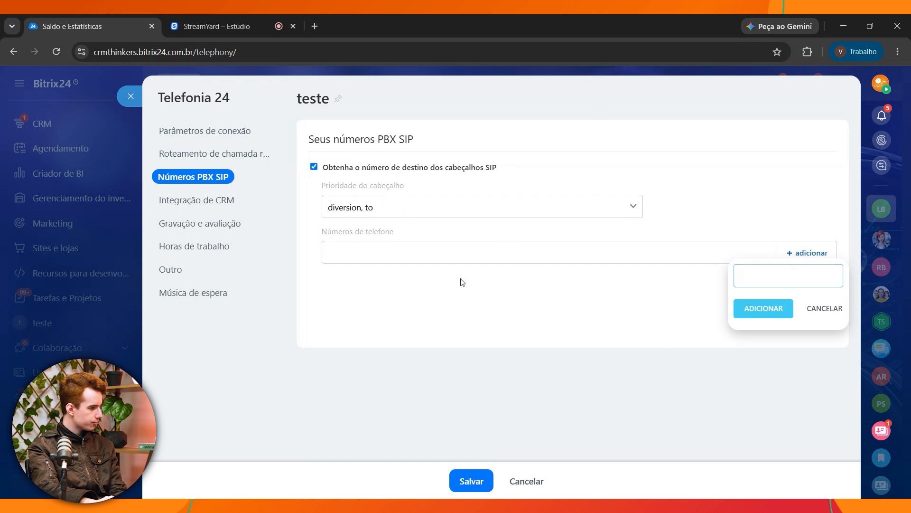
- Try the CRM integration option "oferece para criar uma nova gravação na janela de chamada" for numbers not registered in the CRM
{"action": "left_click", "coordinate": [198, 200]}
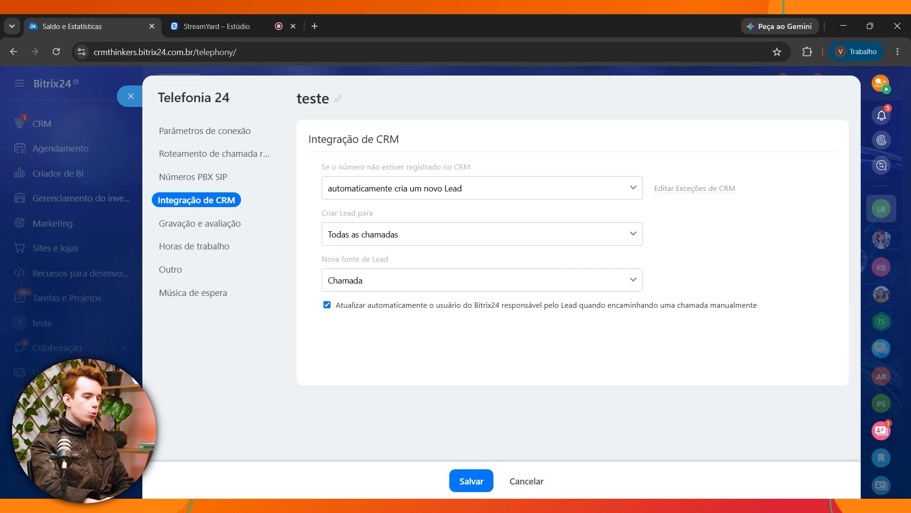
{"action": "left_click", "coordinate": [436, 206]}
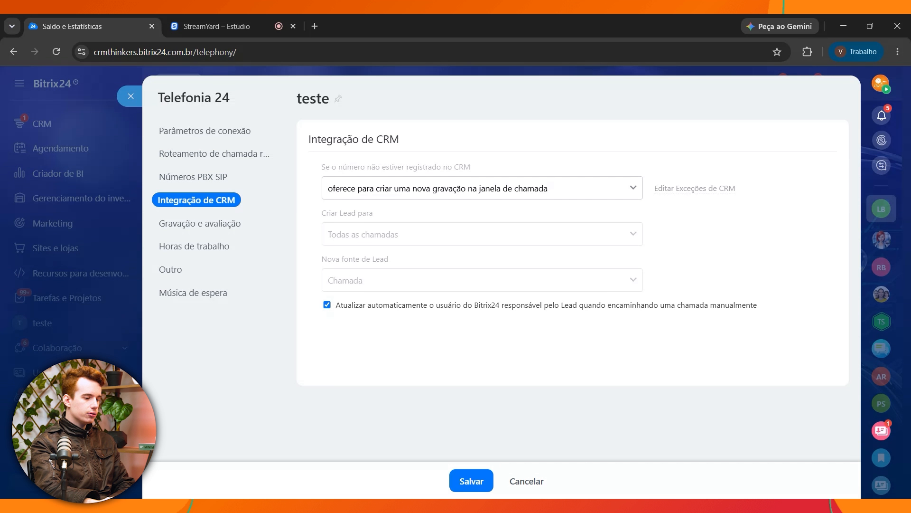
{"action": "left_click", "coordinate": [444, 197]}
- Examine the CRM exceptions list, the calls for which leads are created and the automatic update of the lead's responsible user
{"action": "left_click", "coordinate": [698, 190]}
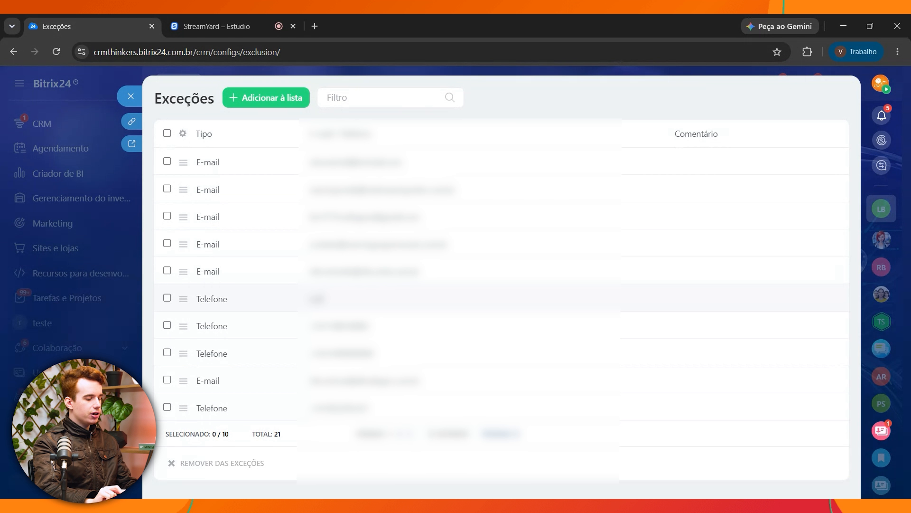
{"action": "key", "text": "Escape"}
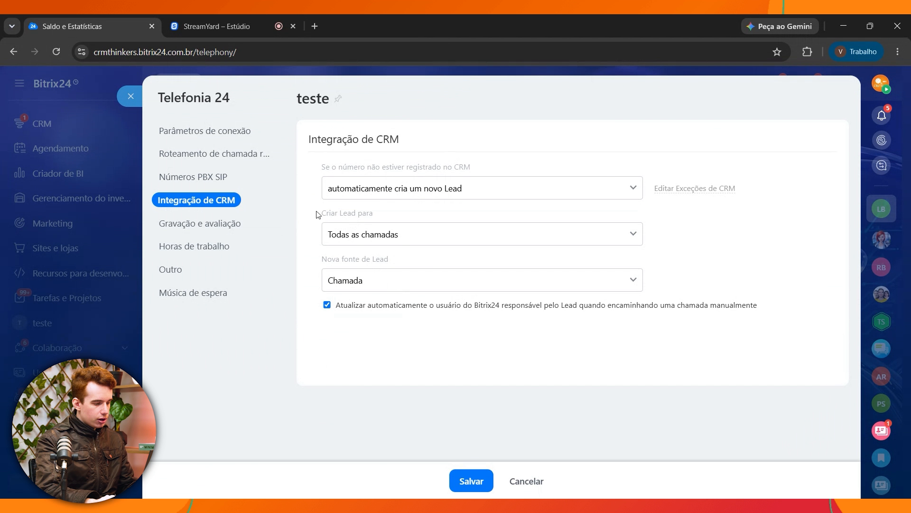
{"action": "left_click_drag", "start_coordinate": [315, 211], "coordinate": [392, 213]}
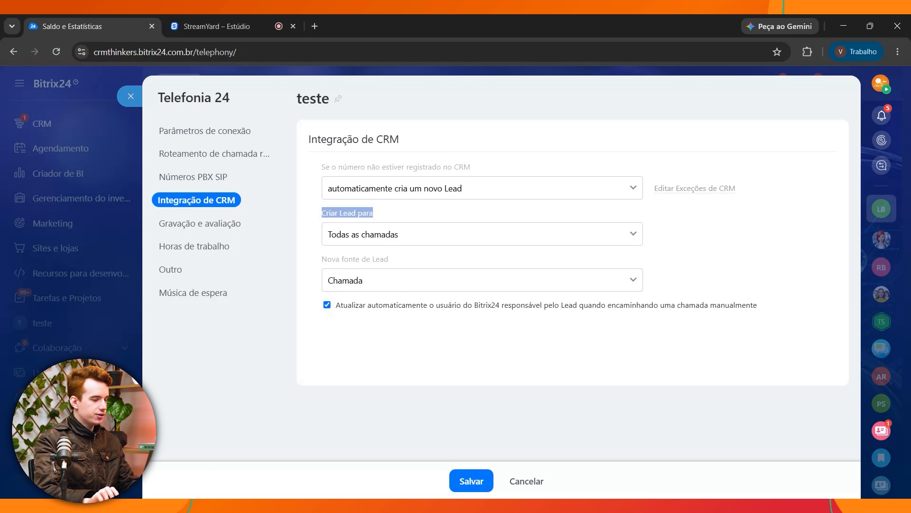
{"action": "left_click", "coordinate": [319, 233]}
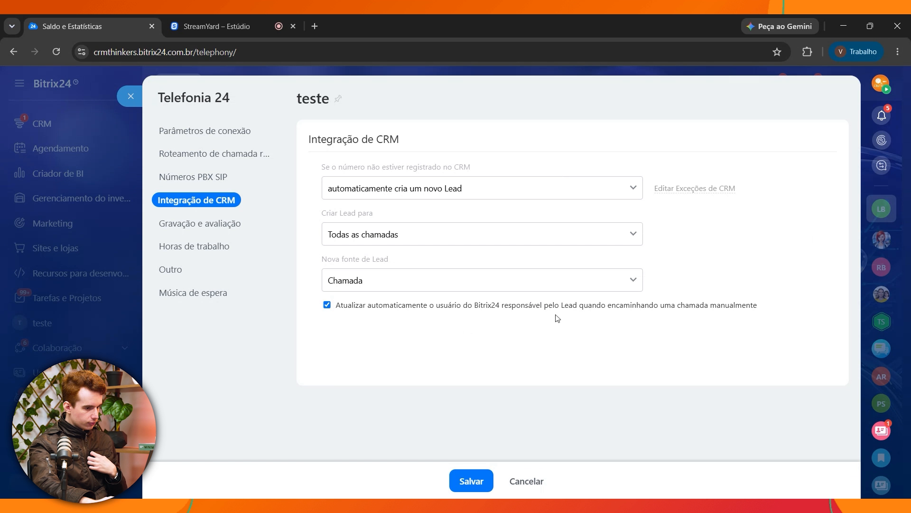
{"action": "left_click_drag", "start_coordinate": [343, 306], "coordinate": [822, 342]}
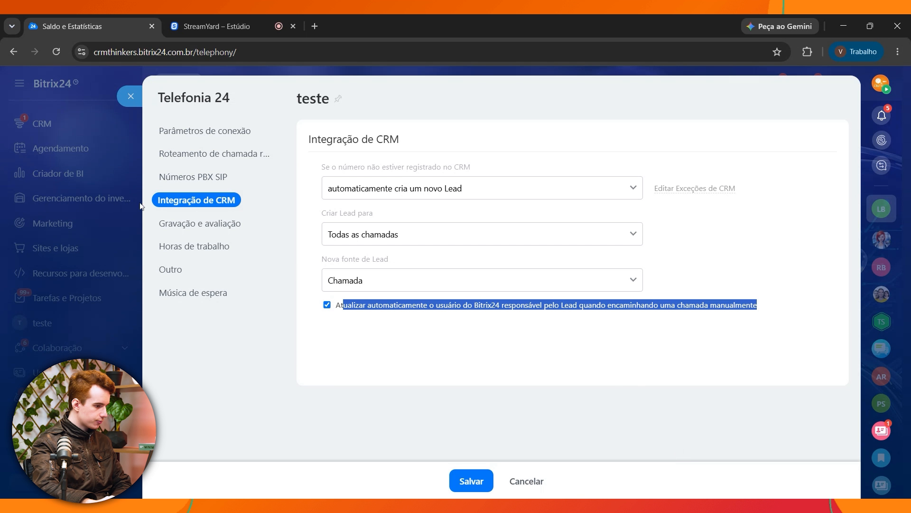
{"action": "left_click", "coordinate": [337, 306]}
- Try saving the recordings of all calls and read the legal compliance notice and the stereo sound help
{"action": "left_click", "coordinate": [212, 223]}
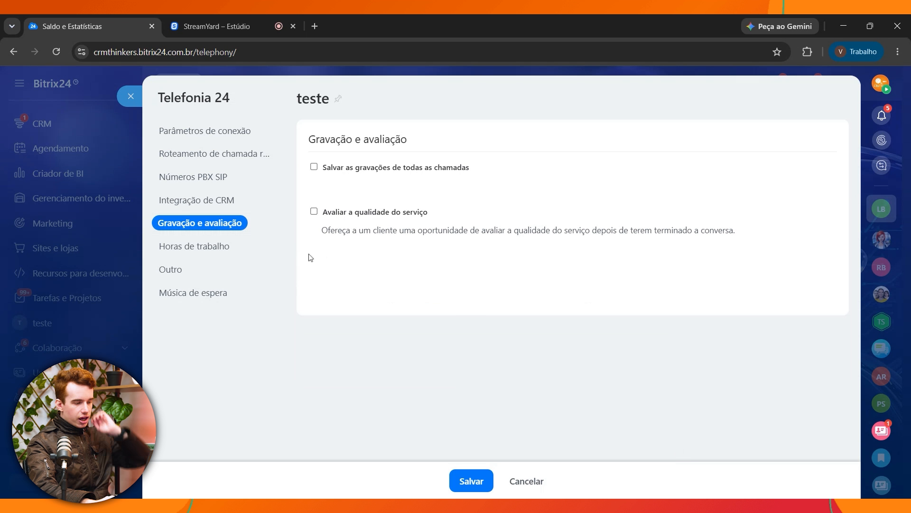
{"action": "left_click", "coordinate": [327, 167]}
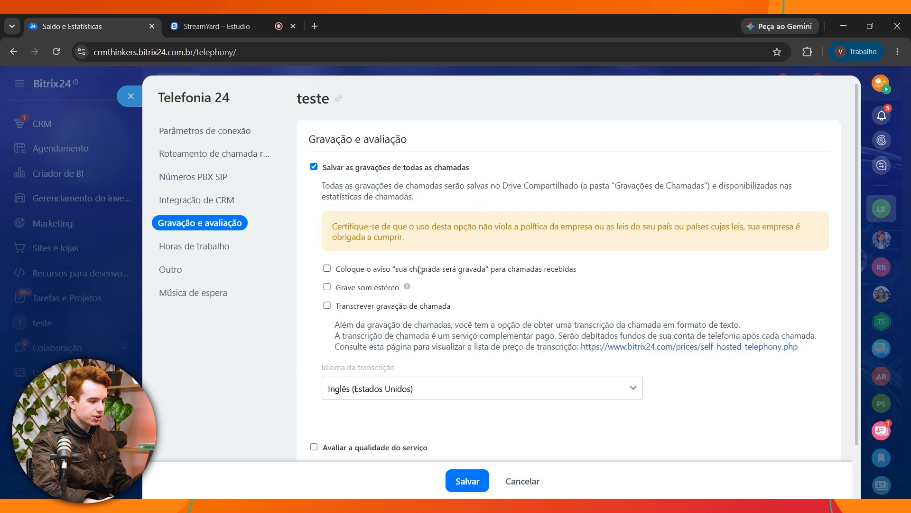
{"action": "left_click_drag", "start_coordinate": [434, 252], "coordinate": [334, 219]}
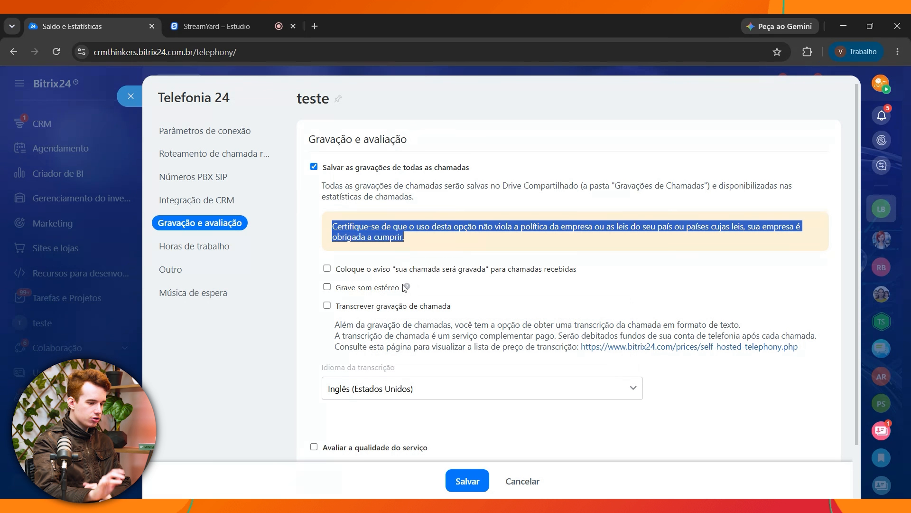
{"action": "mouse_move", "coordinate": [408, 288]}
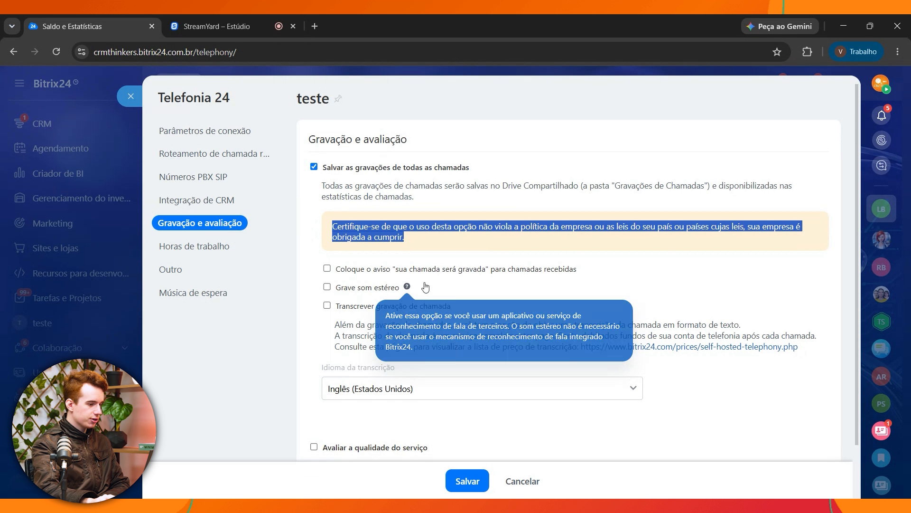
- Try the call recording transcription option, read its description and turn transcription and call recording back off
{"action": "left_click", "coordinate": [379, 307]}
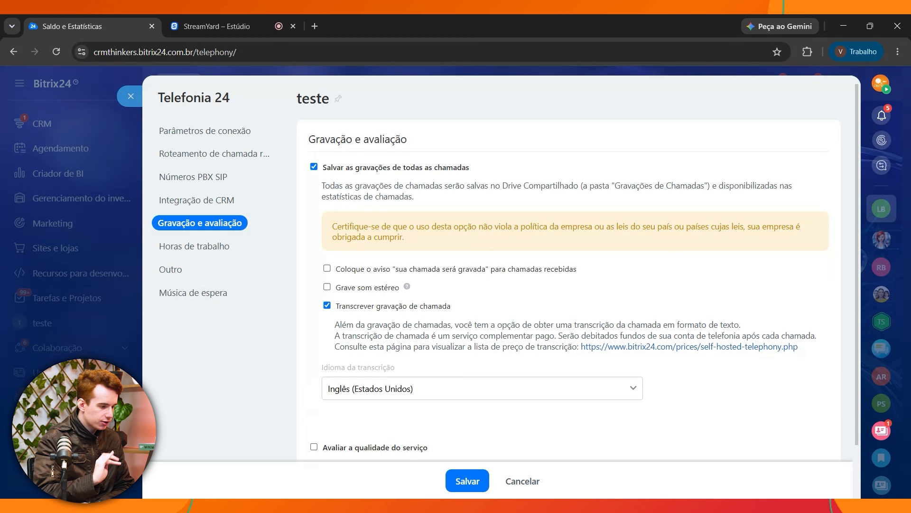
{"action": "left_click_drag", "start_coordinate": [335, 324], "coordinate": [759, 314]}
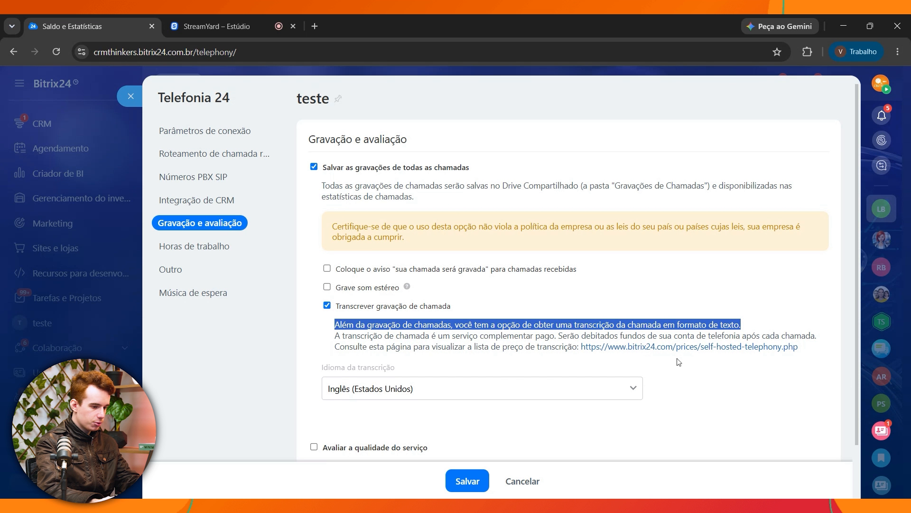
{"action": "left_click", "coordinate": [327, 306]}
{"action": "left_click", "coordinate": [319, 167]}
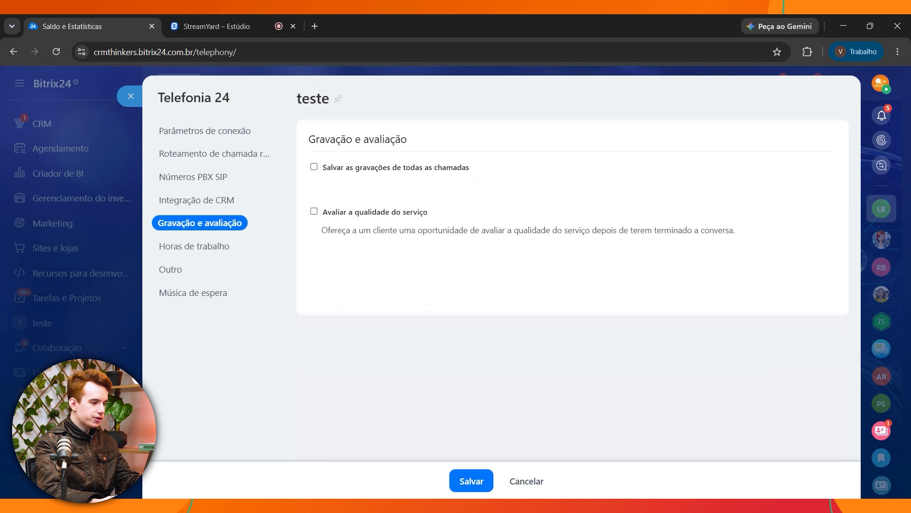
- Check the transcription language choices under call recording and try the option for customers to rate the service quality
{"action": "left_click", "coordinate": [322, 170]}
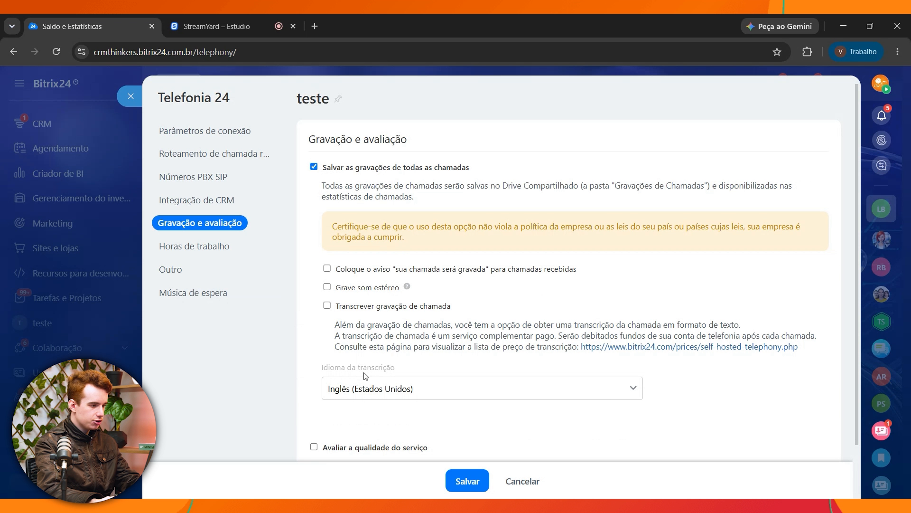
{"action": "left_click", "coordinate": [364, 387]}
{"action": "left_click", "coordinate": [342, 466]}
{"action": "left_click", "coordinate": [314, 167]}
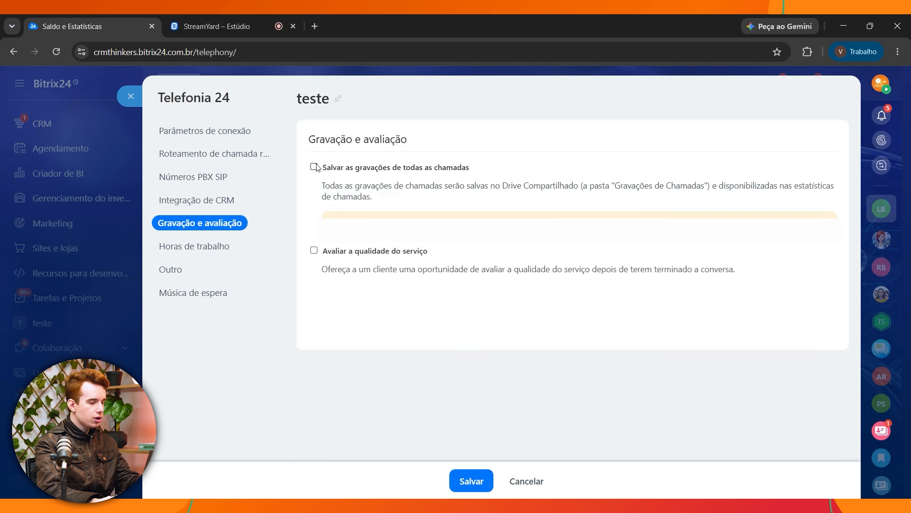
{"action": "left_click", "coordinate": [313, 211]}
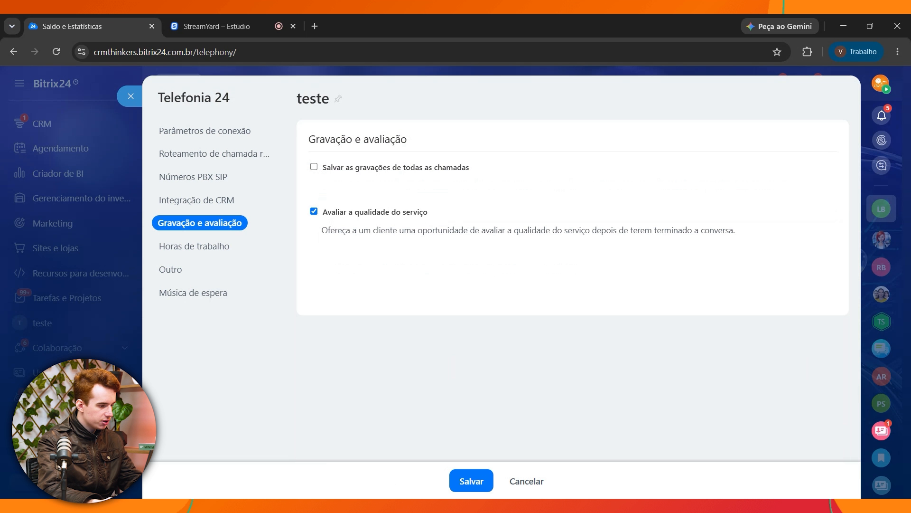
{"action": "left_click", "coordinate": [313, 211]}
- Enable phone hours in the working hours settings and set the time zone to (UTC -03:00) America/Sao_Paulo
{"action": "left_click", "coordinate": [252, 245]}
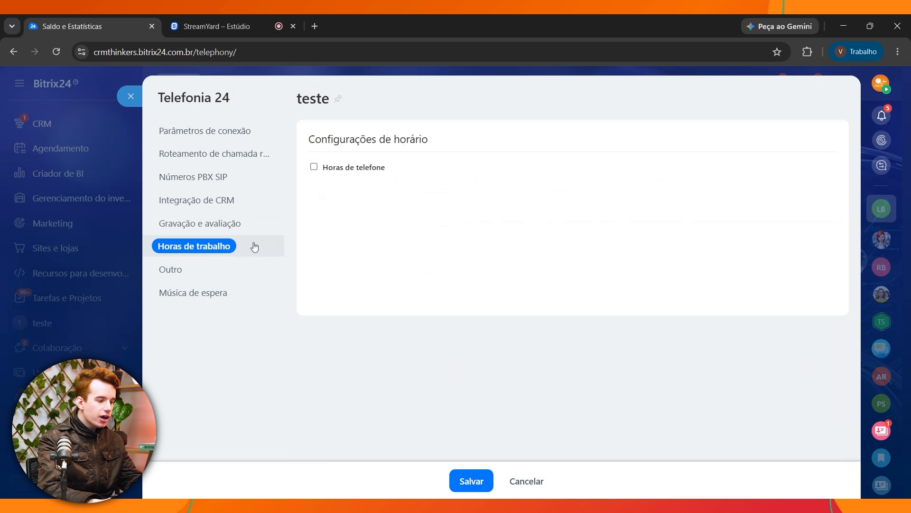
{"action": "left_click", "coordinate": [321, 167]}
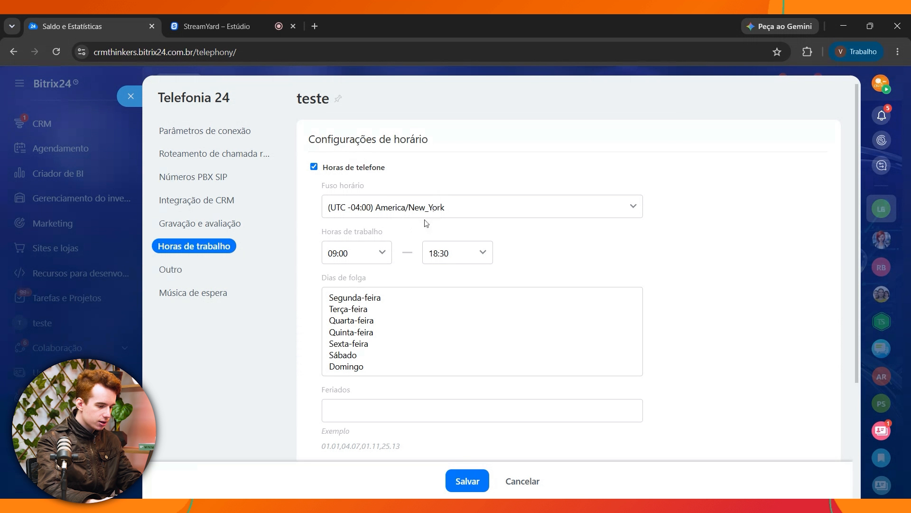
{"action": "left_click", "coordinate": [400, 237]}
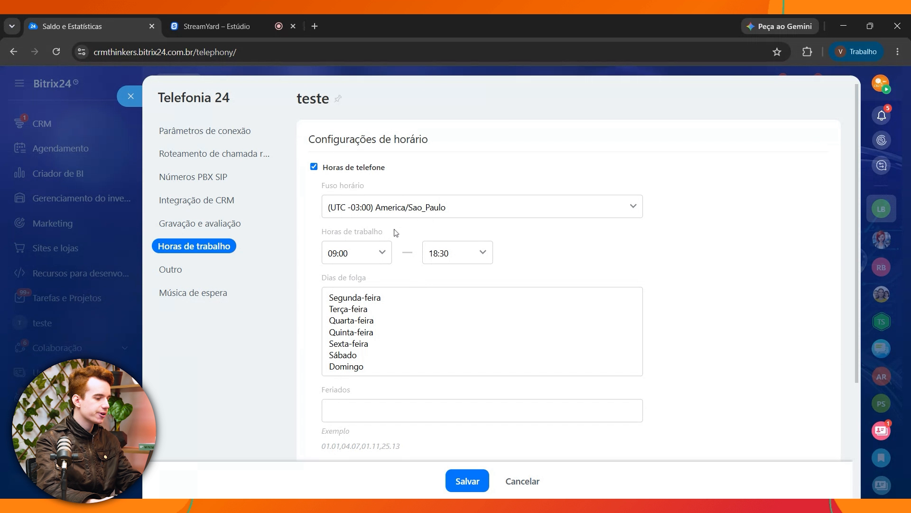
{"action": "left_click_drag", "start_coordinate": [323, 231], "coordinate": [426, 252]}
{"action": "left_click", "coordinate": [404, 260]}
- Mark Sábado and Domingo as the days off
{"action": "scroll", "coordinate": [509, 259], "scroll_direction": "down", "scroll_amount": 1}
{"action": "left_click_drag", "start_coordinate": [316, 217], "coordinate": [374, 218]}
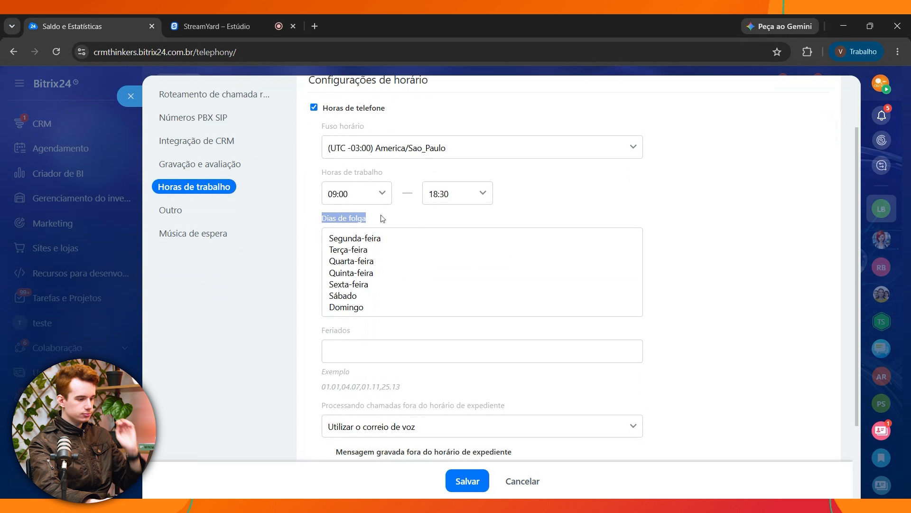
{"action": "left_click", "coordinate": [386, 218]}
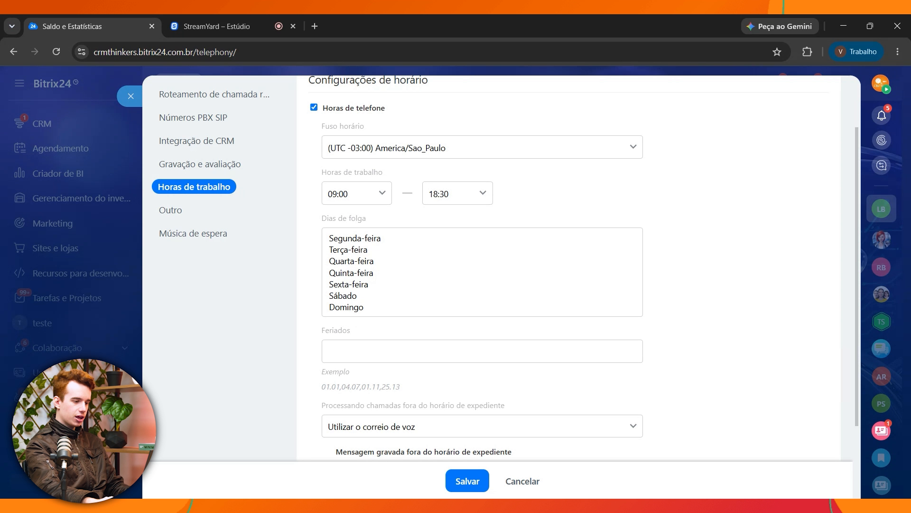
{"action": "left_click", "coordinate": [349, 296]}
{"action": "left_click", "coordinate": [358, 304], "text": "ctrl"}
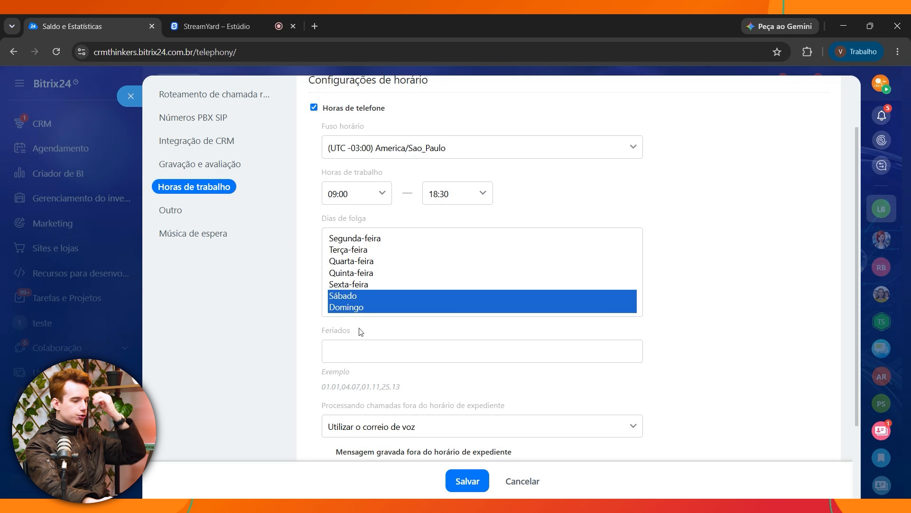
- Enter 01.01,07.09,12.10 as the holidays in the working hours settings, following the day.month example format
{"action": "scroll", "coordinate": [366, 327], "scroll_direction": "down", "scroll_amount": 2}
{"action": "left_click", "coordinate": [360, 255]}
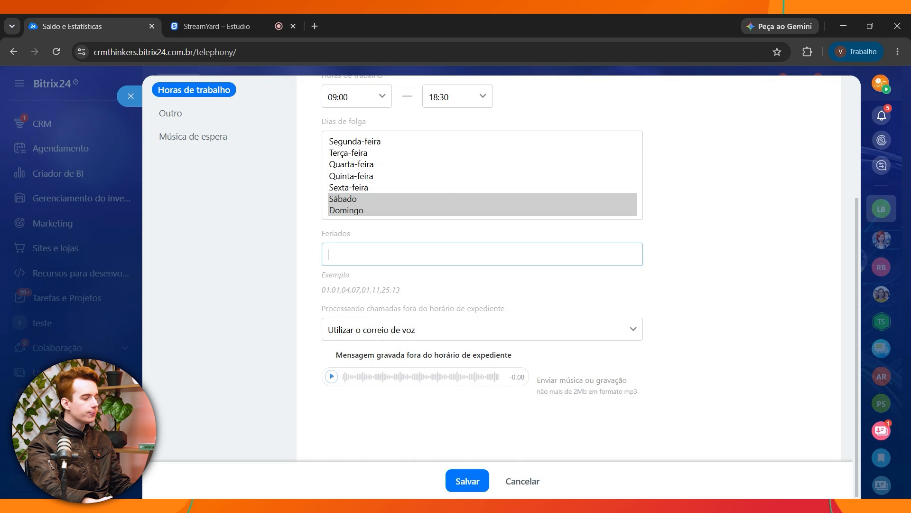
{"action": "mouse_move", "coordinate": [317, 301]}
{"action": "left_mouse_down"}
{"action": "mouse_move", "coordinate": [421, 297]}
{"action": "mouse_move", "coordinate": [306, 273]}
{"action": "mouse_move", "coordinate": [304, 289]}
{"action": "left_mouse_up"}
{"action": "left_click", "coordinate": [349, 254]}
{"action": "type", "text": "01.01,07.09,12"}
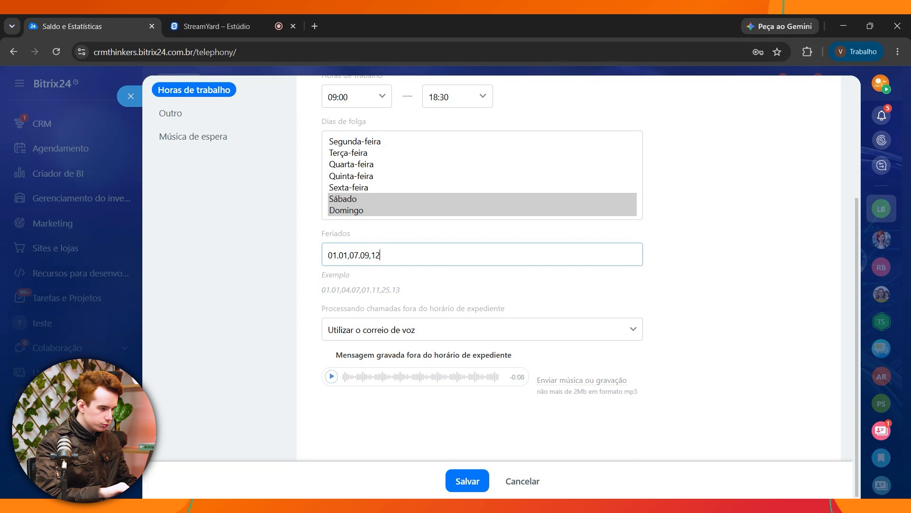
{"action": "type", "text": "10"}
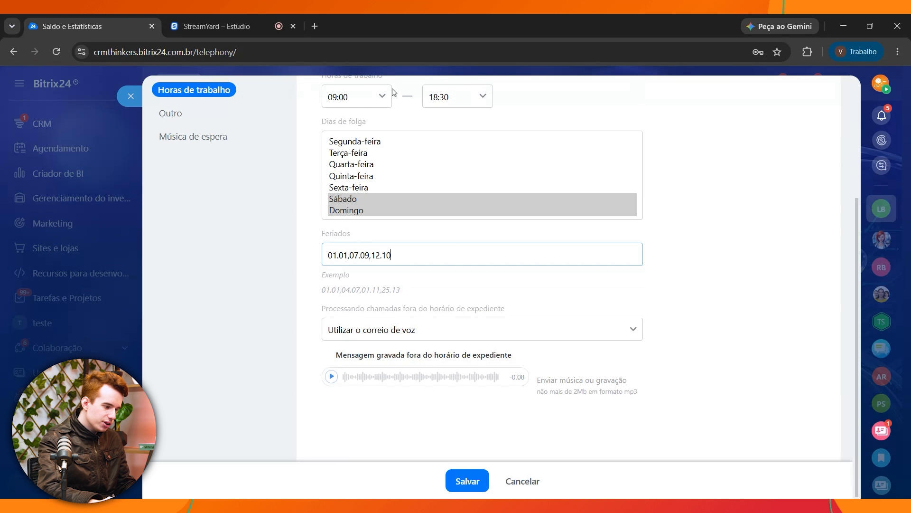
{"action": "left_click", "coordinate": [320, 253]}
{"action": "left_click_drag", "start_coordinate": [328, 255], "coordinate": [333, 255]}
{"action": "left_click", "coordinate": [333, 254]}
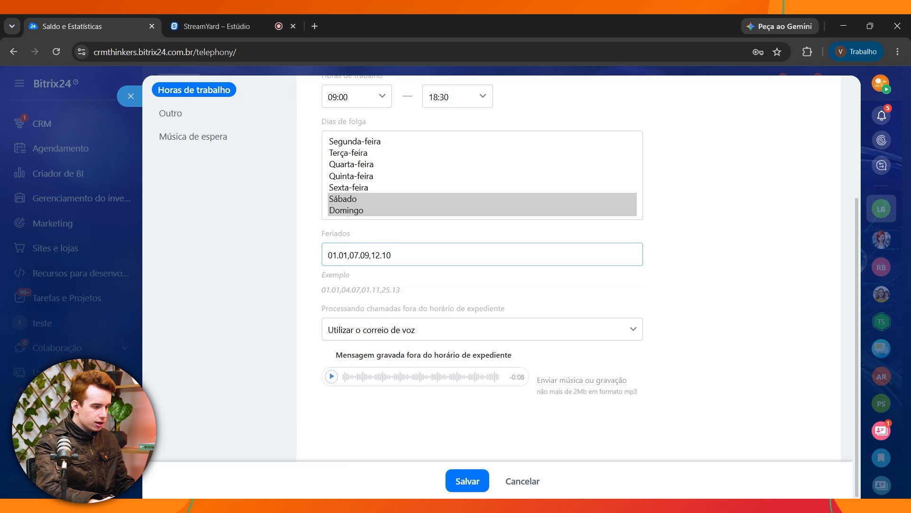
{"action": "key", "text": "shift+Left"}
{"action": "key", "text": "shift+Left"}
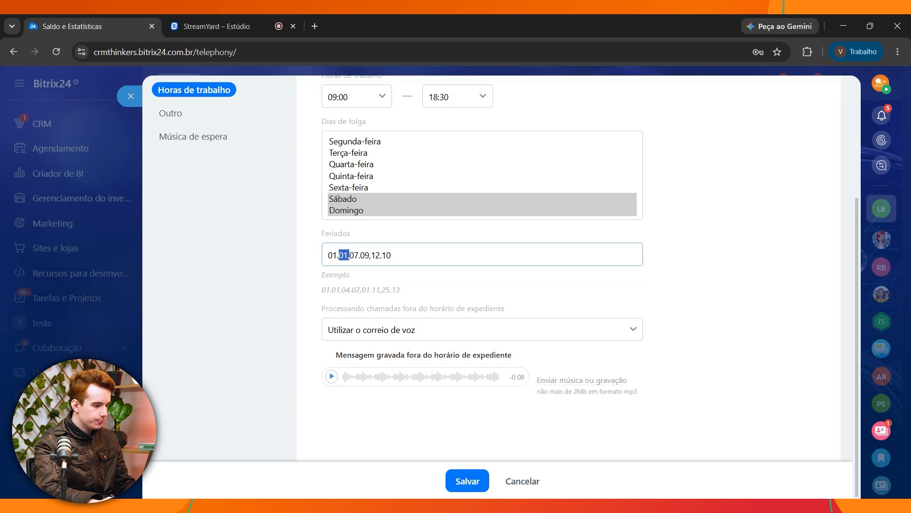
{"action": "left_click", "coordinate": [358, 286]}
- Review how calls outside working hours are processed and the recorded off-hours message setting
{"action": "left_click_drag", "start_coordinate": [329, 309], "coordinate": [522, 327]}
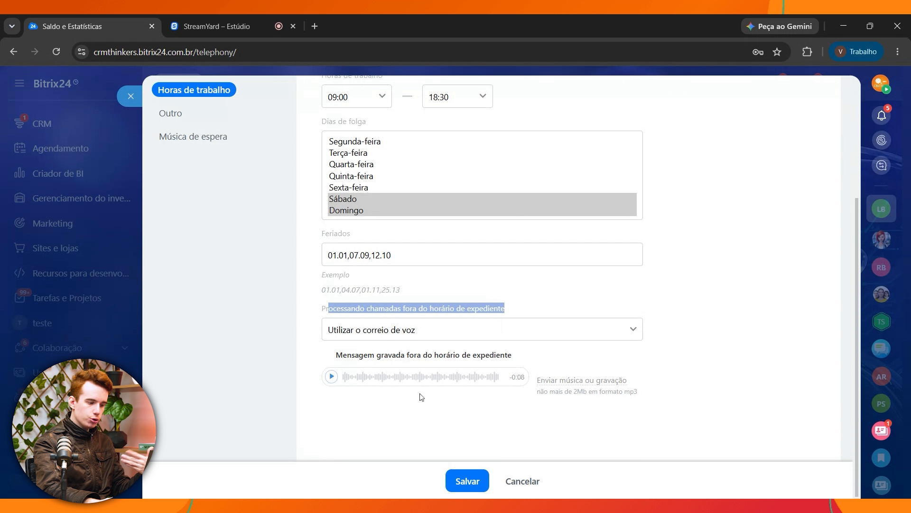
{"action": "left_click", "coordinate": [494, 306]}
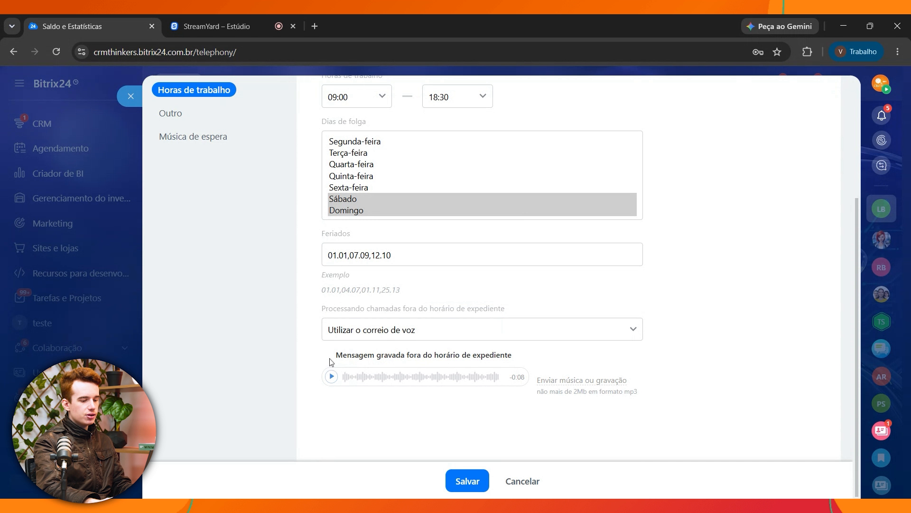
{"action": "left_click_drag", "start_coordinate": [331, 362], "coordinate": [544, 370]}
{"action": "left_click", "coordinate": [548, 371]}
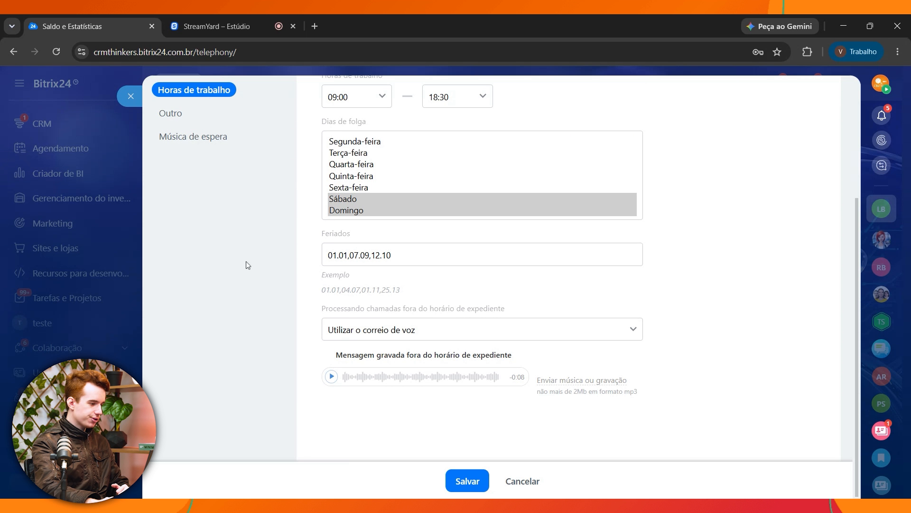
- In the Outro settings, allow employees to select this number for outgoing calls and check the list of people who can use it
{"action": "scroll", "coordinate": [246, 264], "scroll_direction": "up", "scroll_amount": 3}
{"action": "left_click", "coordinate": [201, 270]}
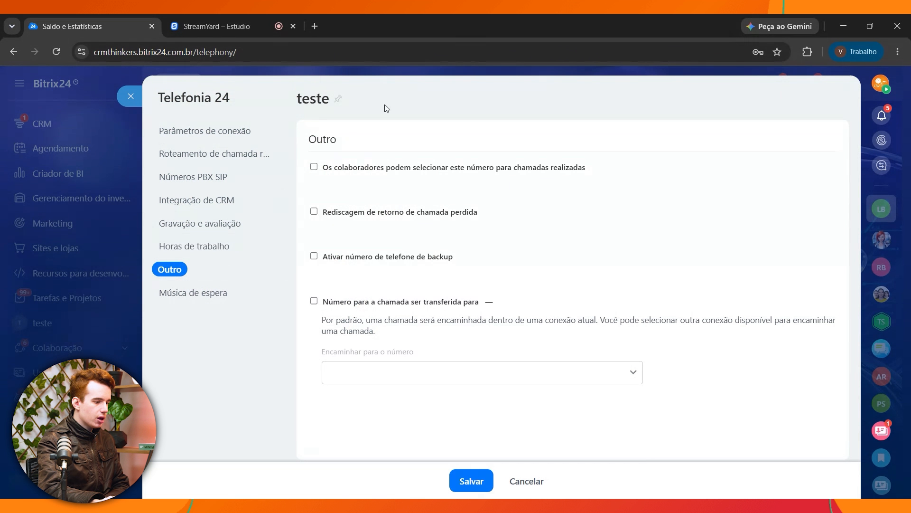
{"action": "left_click", "coordinate": [314, 167]}
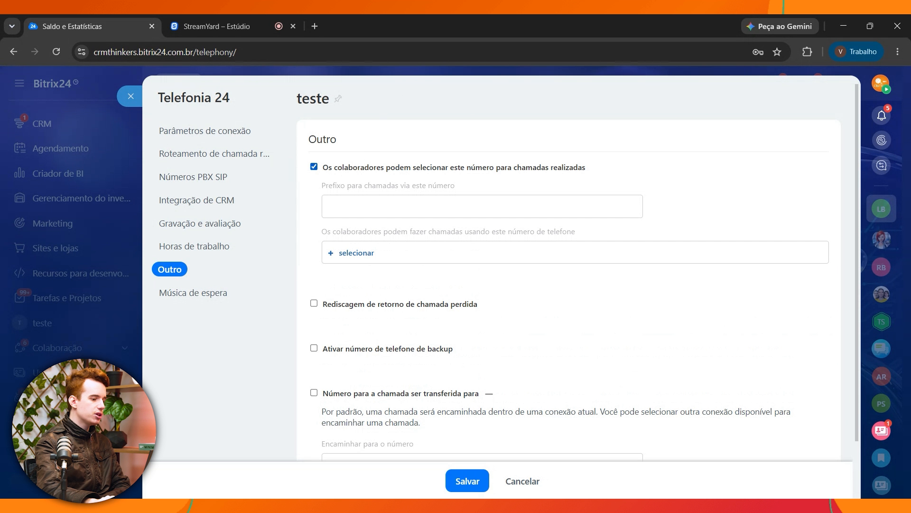
{"action": "left_click", "coordinate": [365, 252]}
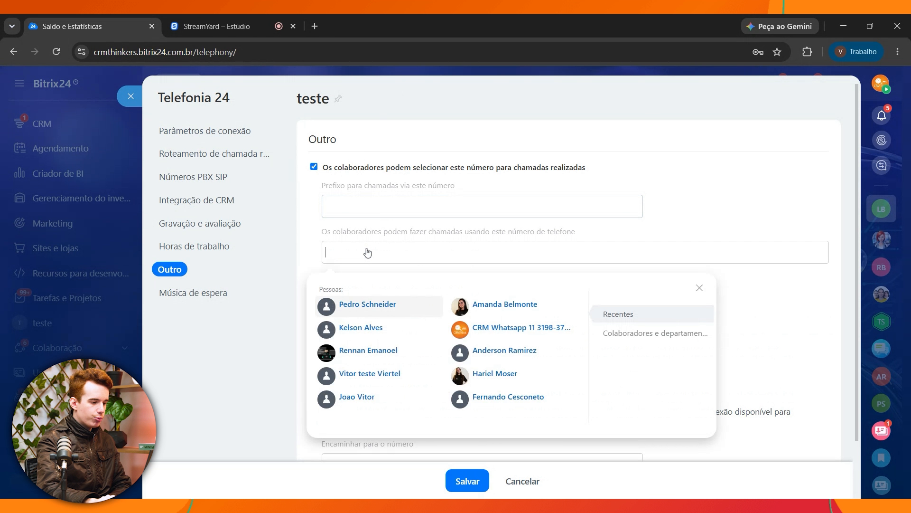
{"action": "left_click", "coordinate": [306, 212]}
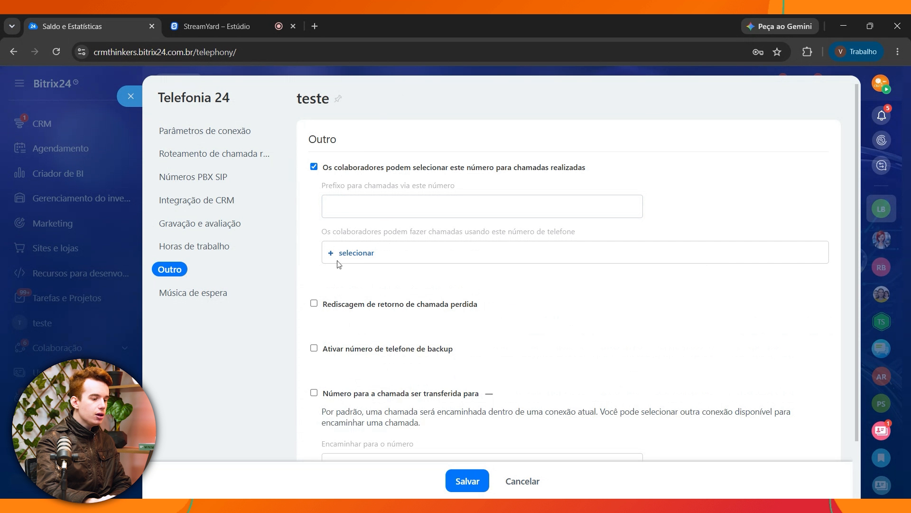
- Try the missed-call callback redial option and look at its attempt and interval settings
{"action": "scroll", "coordinate": [361, 298], "scroll_direction": "down", "scroll_amount": 1}
{"action": "left_click", "coordinate": [340, 239]}
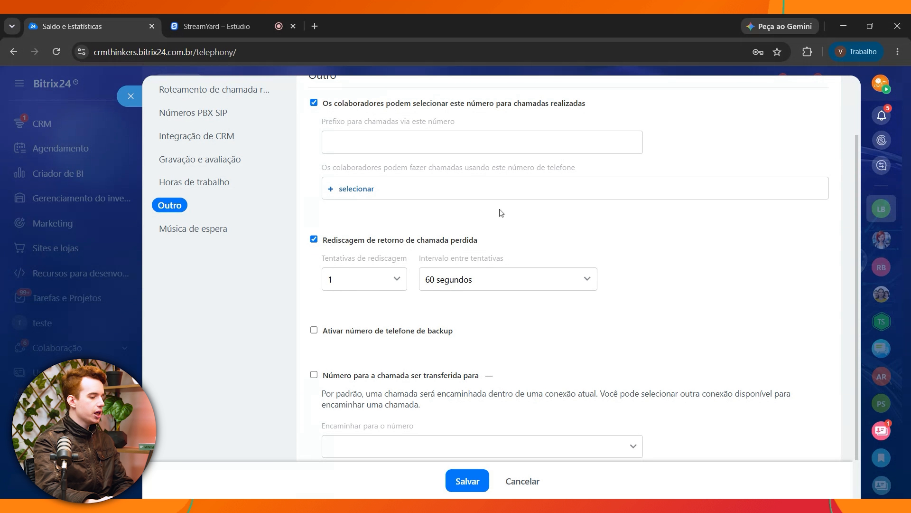
{"action": "left_click", "coordinate": [372, 240]}
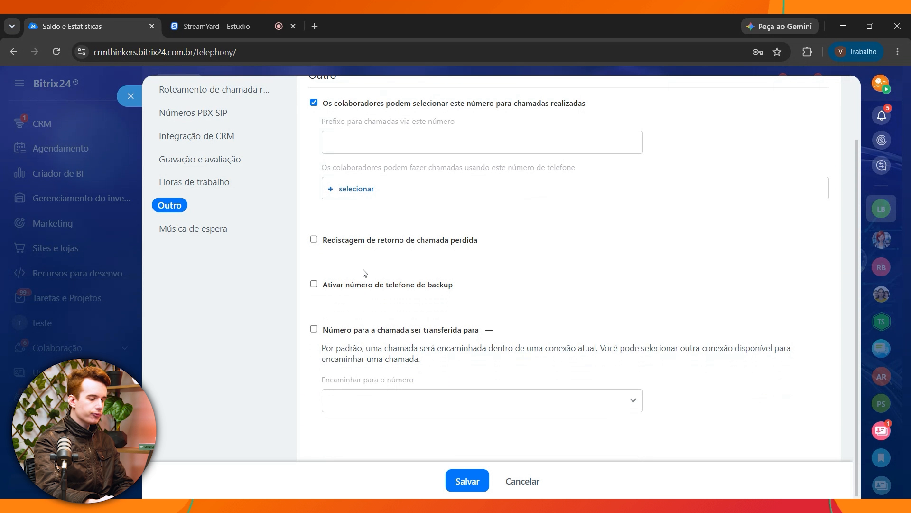
- Try the backup phone number option and examine its number and call forwarding fields
{"action": "left_click", "coordinate": [347, 287]}
{"action": "scroll", "coordinate": [405, 317], "scroll_direction": "down", "scroll_amount": 3}
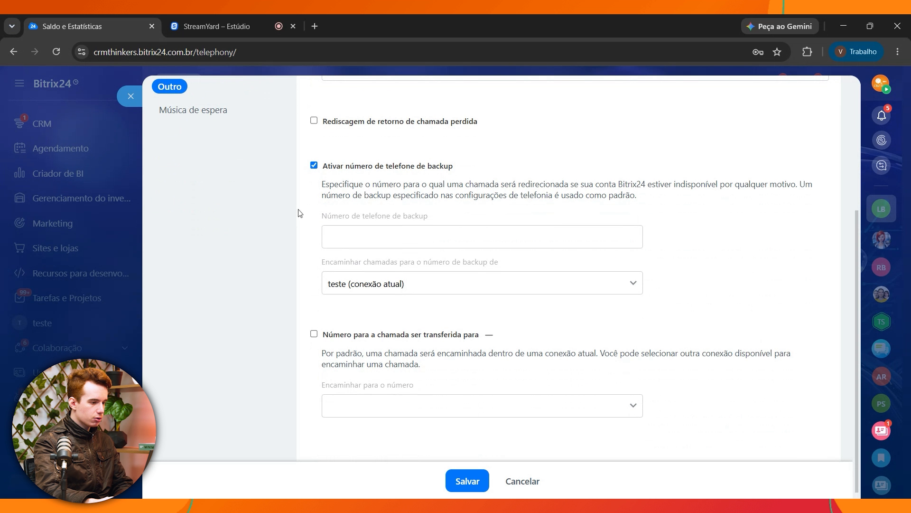
{"action": "left_click_drag", "start_coordinate": [332, 216], "coordinate": [429, 216]}
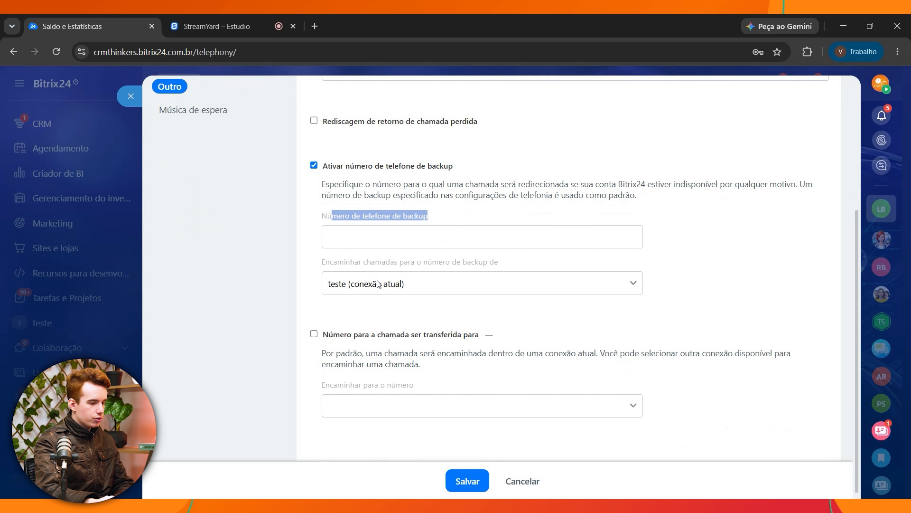
{"action": "left_click_drag", "start_coordinate": [317, 260], "coordinate": [505, 259]}
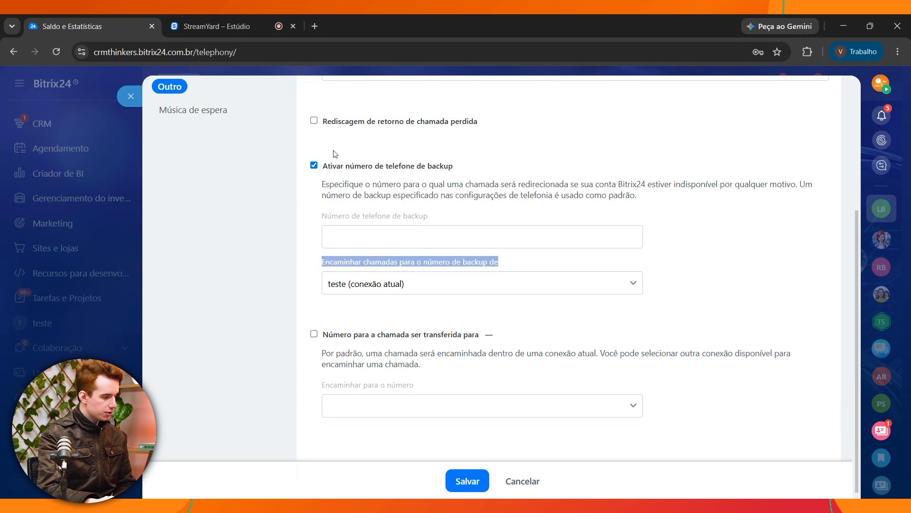
{"action": "left_click", "coordinate": [334, 165]}
- Enable the number for transferred calls and review its description and the forwarding number choice
{"action": "left_click", "coordinate": [382, 329]}
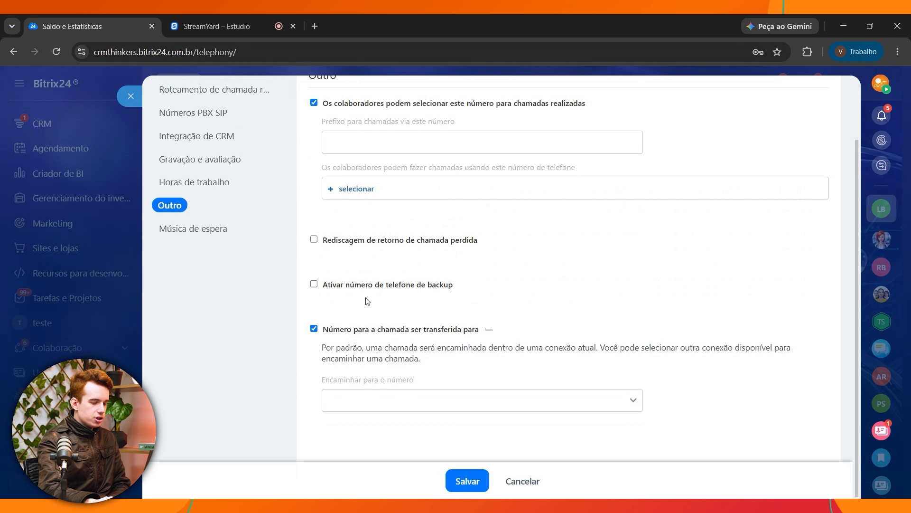
{"action": "left_click_drag", "start_coordinate": [345, 379], "coordinate": [482, 384]}
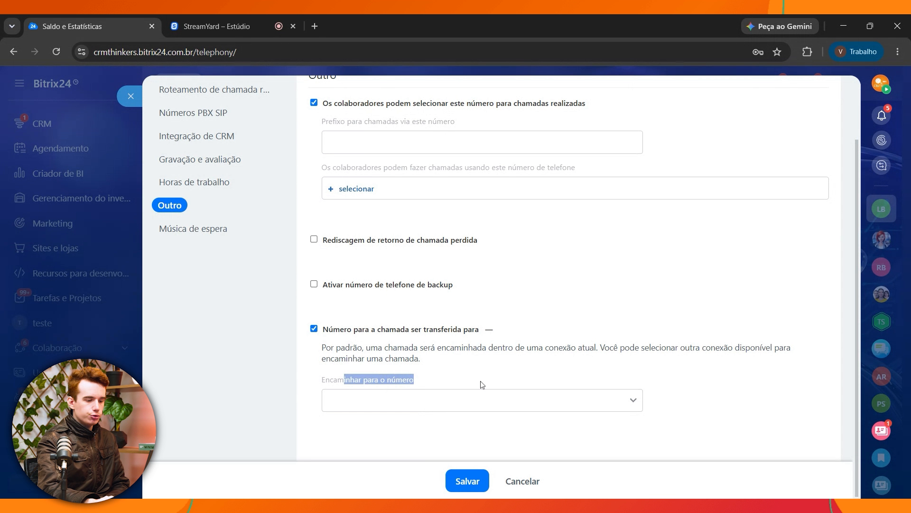
{"action": "left_click", "coordinate": [354, 369]}
{"action": "left_click_drag", "start_coordinate": [321, 350], "coordinate": [590, 349]}
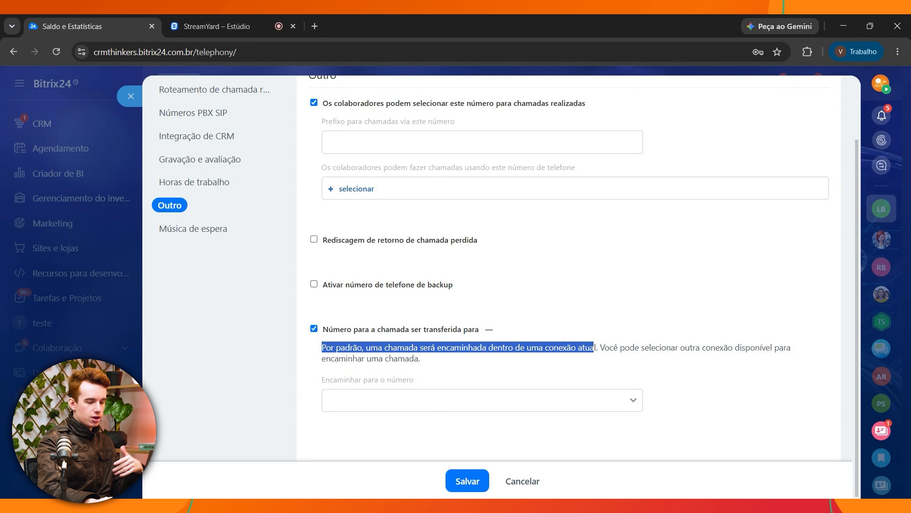
{"action": "left_click", "coordinate": [546, 380]}
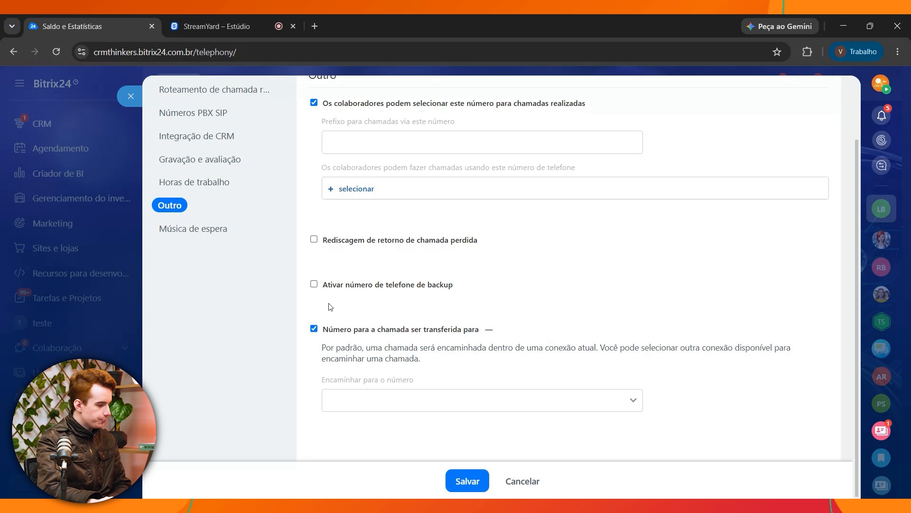
- Show all the default melodies in the Música de espera settings and review where each recording is played
{"action": "left_click", "coordinate": [200, 229]}
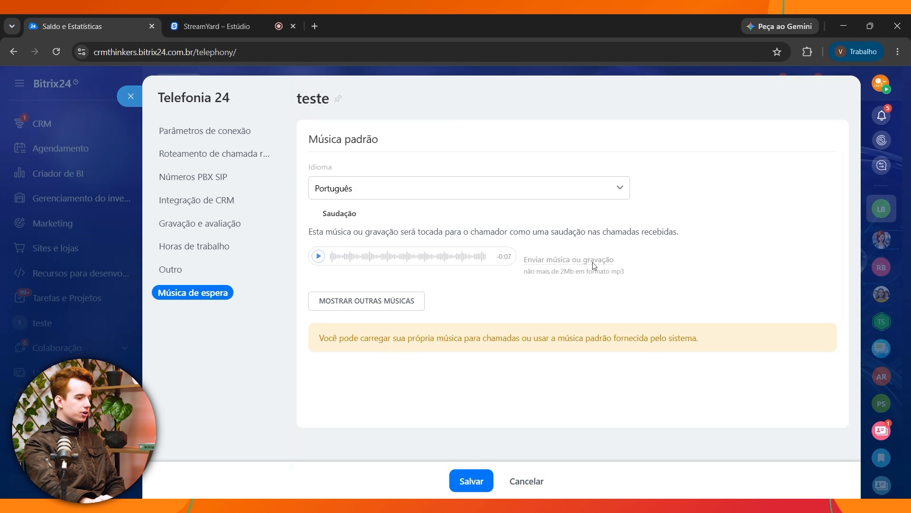
{"action": "left_click", "coordinate": [365, 303]}
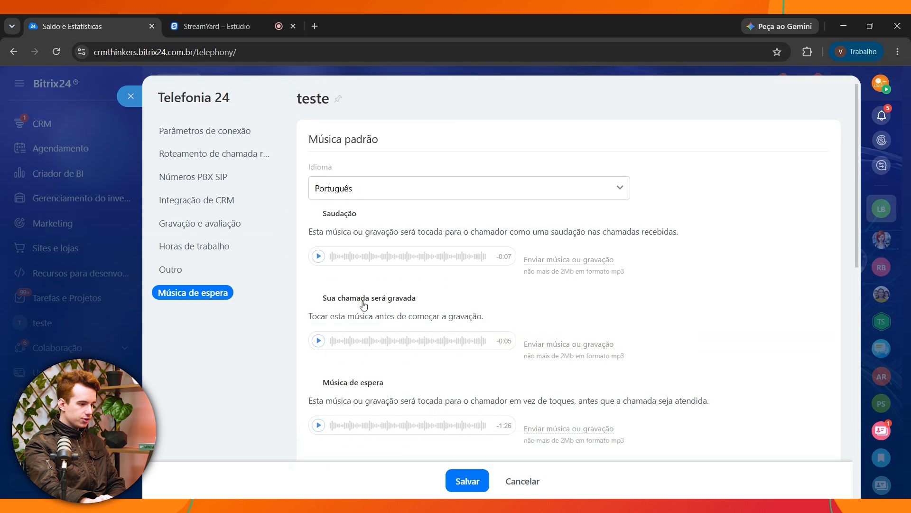
{"action": "scroll", "coordinate": [427, 237], "scroll_direction": "down", "scroll_amount": 5}
{"action": "scroll", "coordinate": [430, 251], "scroll_direction": "up", "scroll_amount": 5}
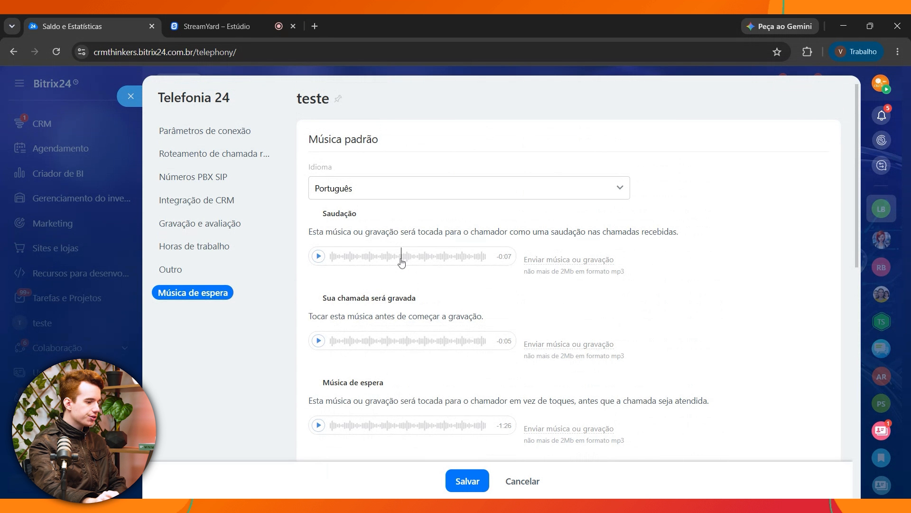
{"action": "scroll", "coordinate": [398, 261], "scroll_direction": "down", "scroll_amount": 3}
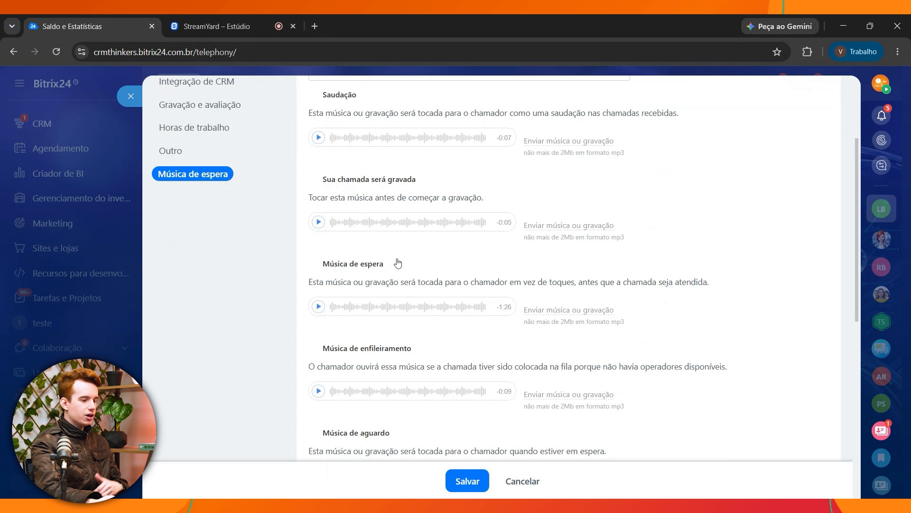
{"action": "scroll", "coordinate": [398, 263], "scroll_direction": "down", "scroll_amount": 7}
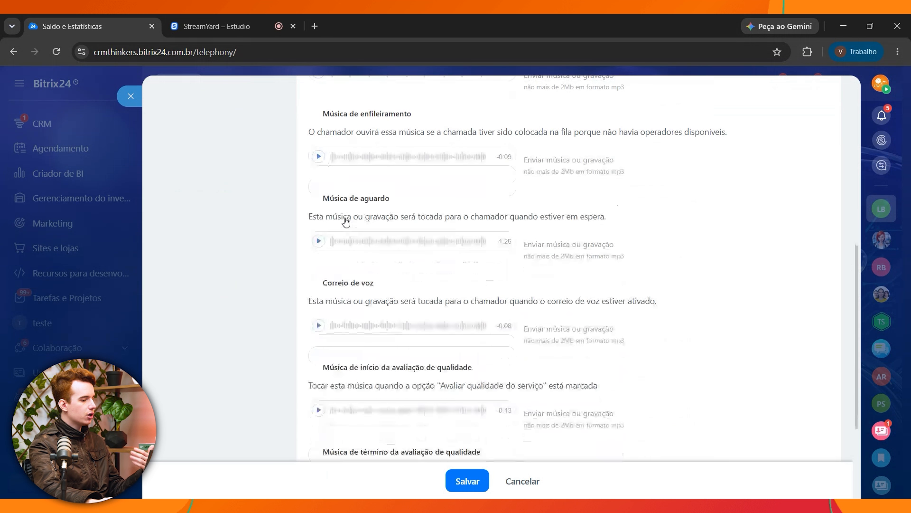
{"action": "scroll", "coordinate": [413, 285], "scroll_direction": "up", "scroll_amount": 10}
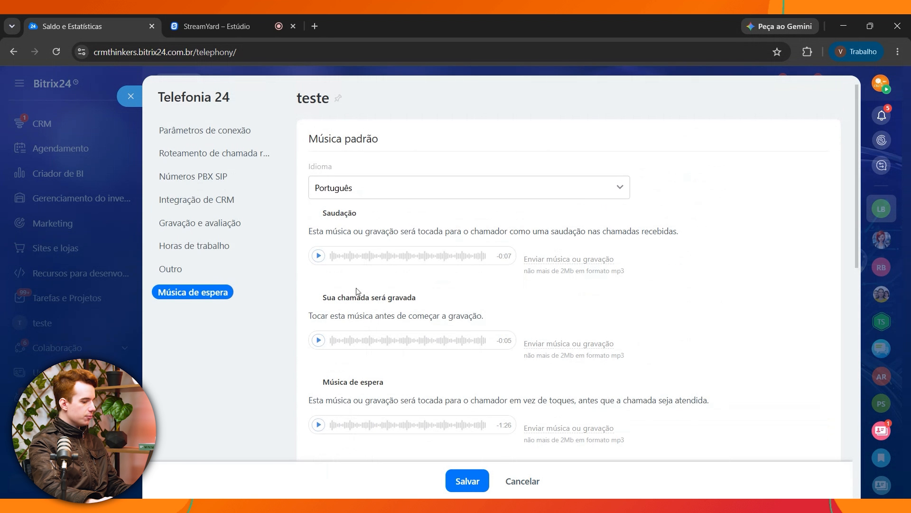
- Save the SIP number's settings and return to the telephony overview
{"action": "left_click", "coordinate": [482, 488]}
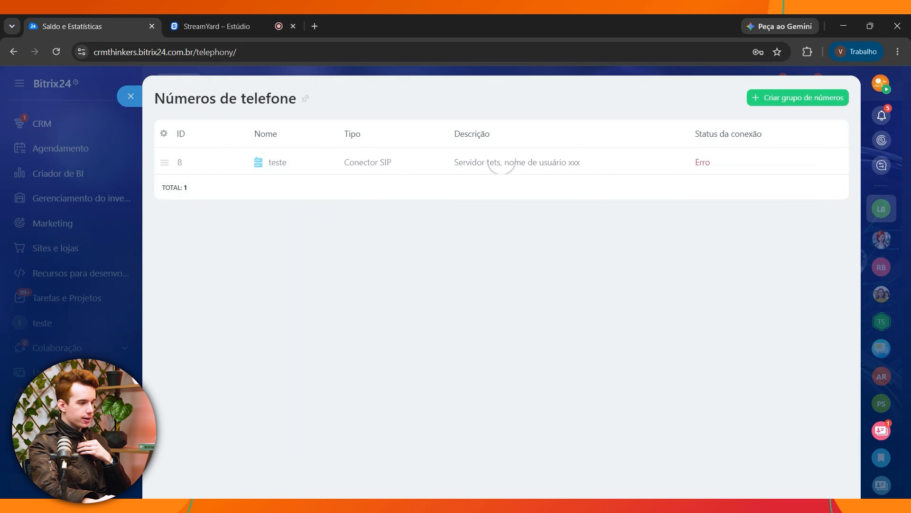
{"action": "left_click", "coordinate": [7, 328]}
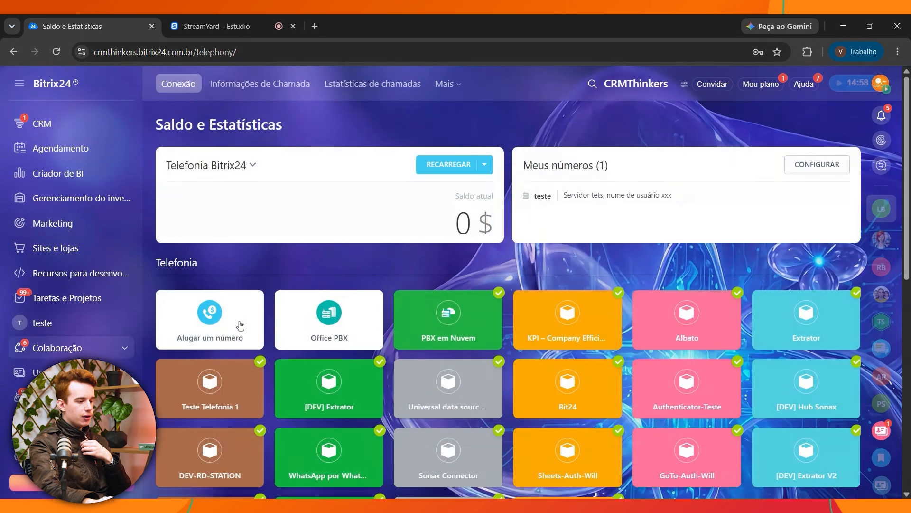
- Reopen the teste SIP number from the number configuration, look at its connection parameters and close it
{"action": "scroll", "coordinate": [240, 322], "scroll_direction": "down", "scroll_amount": 3}
{"action": "scroll", "coordinate": [241, 326], "scroll_direction": "down", "scroll_amount": 3}
{"action": "scroll", "coordinate": [363, 386], "scroll_direction": "up", "scroll_amount": 3}
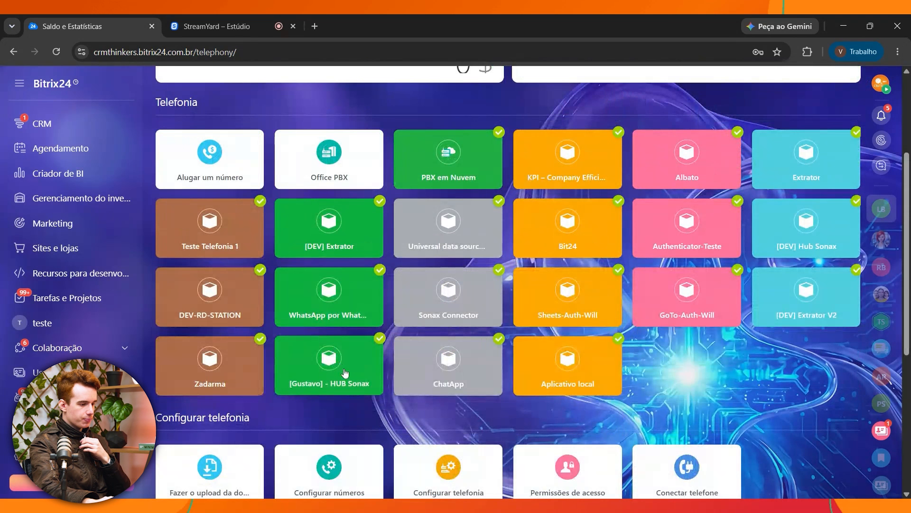
{"action": "scroll", "coordinate": [346, 372], "scroll_direction": "down", "scroll_amount": 4}
{"action": "left_click", "coordinate": [323, 314]}
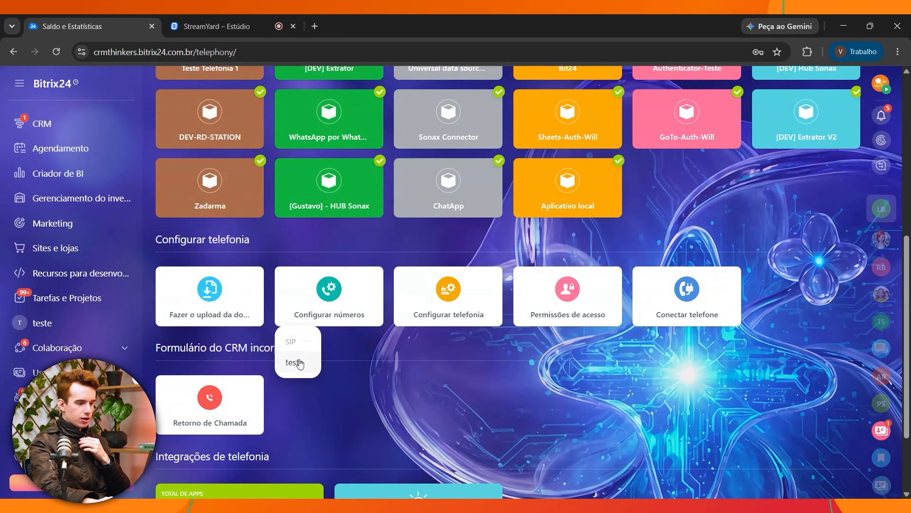
{"action": "left_click", "coordinate": [325, 309]}
{"action": "left_click", "coordinate": [325, 309]}
{"action": "left_click", "coordinate": [294, 363]}
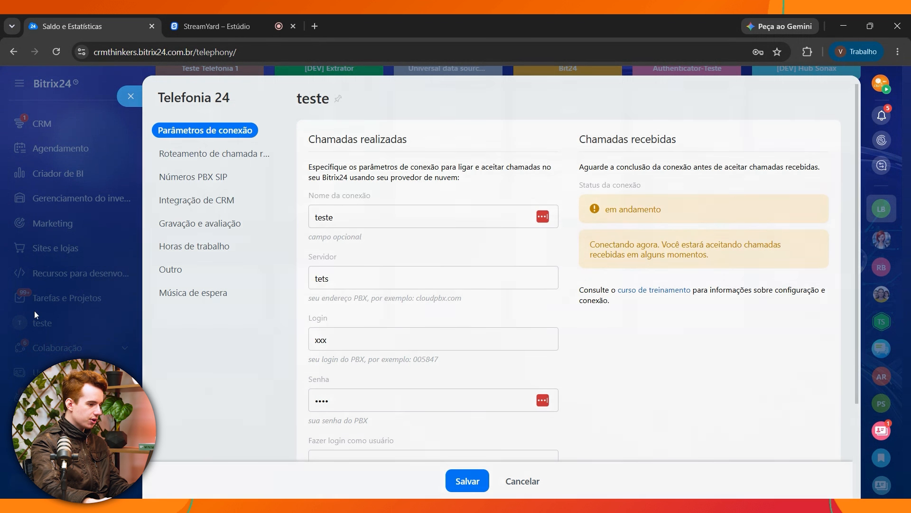
{"action": "left_click", "coordinate": [34, 311]}
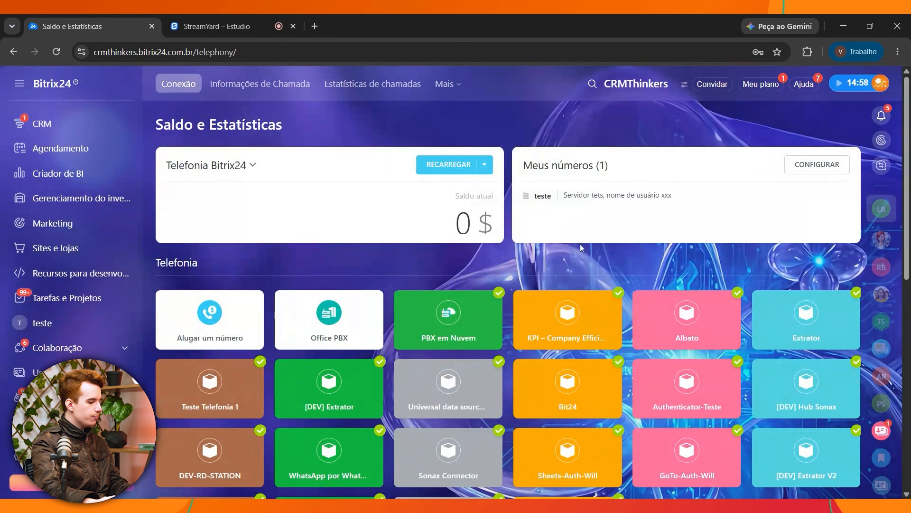
- Open the general telephony settings and examine the backup number, call interface, CRM integration and dialing code sections
{"action": "scroll", "coordinate": [581, 248], "scroll_direction": "down", "scroll_amount": 7}
{"action": "left_click", "coordinate": [435, 272]}
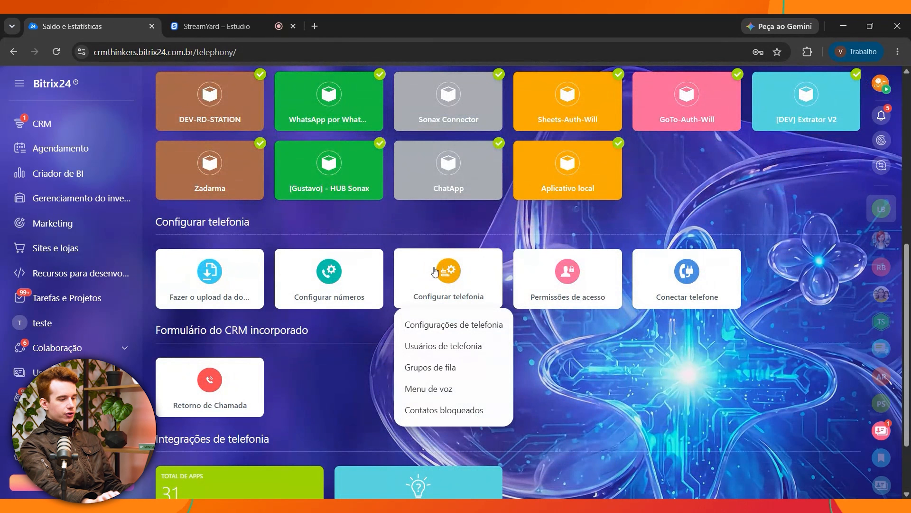
{"action": "left_click", "coordinate": [474, 319]}
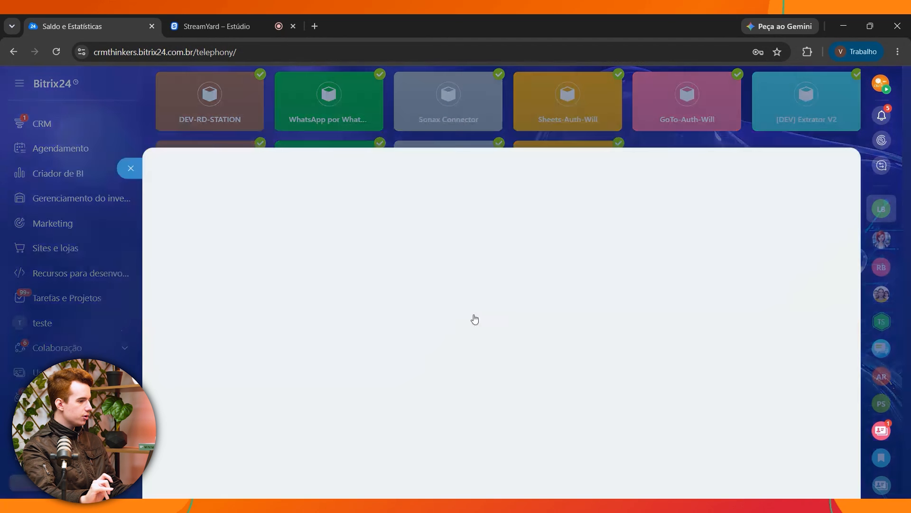
{"action": "left_click_drag", "start_coordinate": [310, 195], "coordinate": [155, 182]}
{"action": "scroll", "coordinate": [329, 234], "scroll_direction": "down", "scroll_amount": 4}
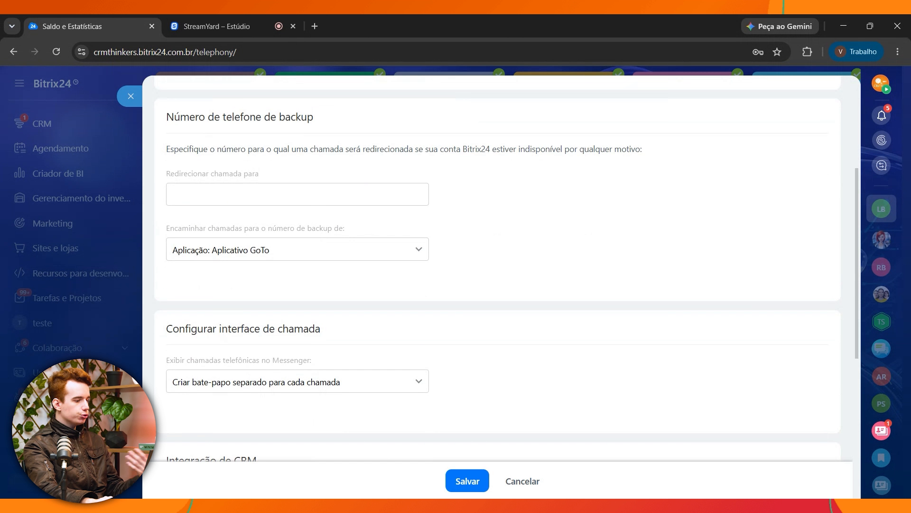
{"action": "scroll", "coordinate": [291, 274], "scroll_direction": "up", "scroll_amount": 1}
{"action": "scroll", "coordinate": [291, 274], "scroll_direction": "down", "scroll_amount": 4}
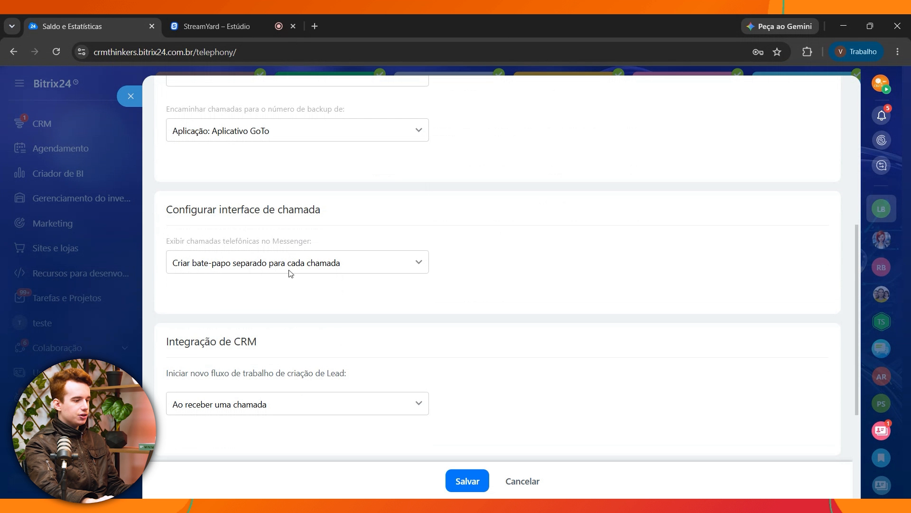
{"action": "scroll", "coordinate": [314, 315], "scroll_direction": "down", "scroll_amount": 3}
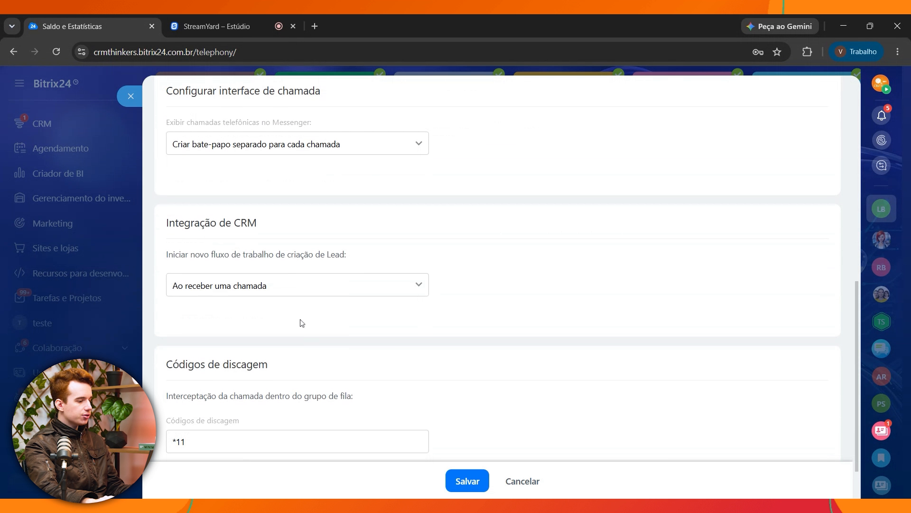
{"action": "left_click_drag", "start_coordinate": [185, 254], "coordinate": [375, 270]}
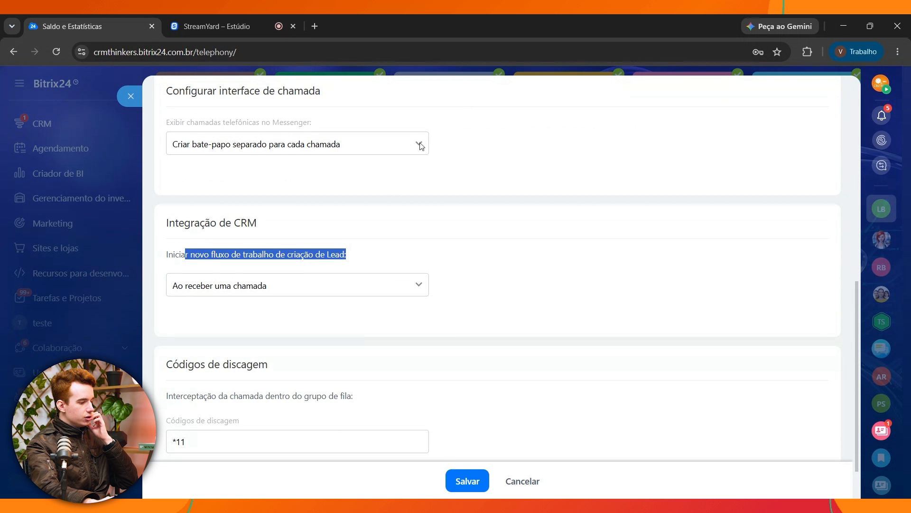
{"action": "left_click", "coordinate": [287, 301]}
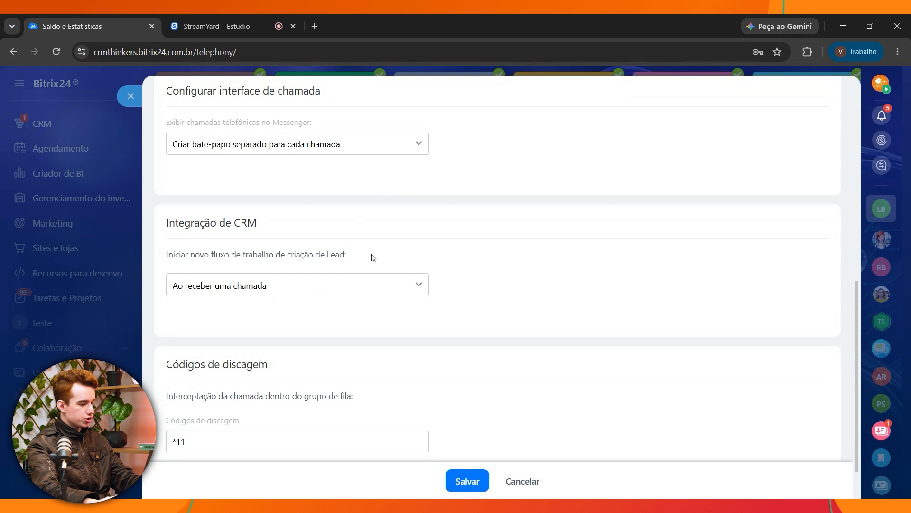
- Examine the dialing codes section of the general telephony settings and close the settings without saving
{"action": "scroll", "coordinate": [373, 256], "scroll_direction": "down", "scroll_amount": 2}
{"action": "left_click_drag", "start_coordinate": [173, 312], "coordinate": [309, 344]}
{"action": "left_click", "coordinate": [311, 349]}
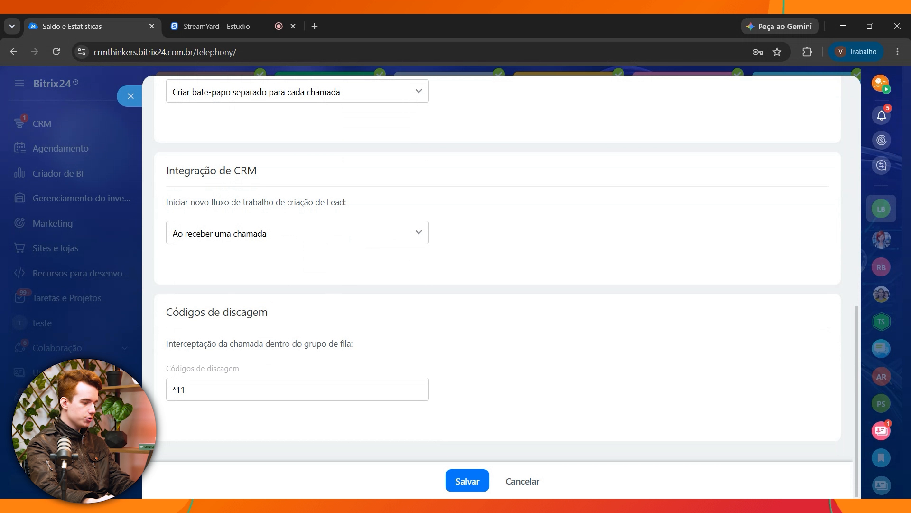
{"action": "left_click", "coordinate": [95, 312]}
- Open the telephony users list, look at the first user's phone configuration and close it
{"action": "left_click", "coordinate": [448, 292]}
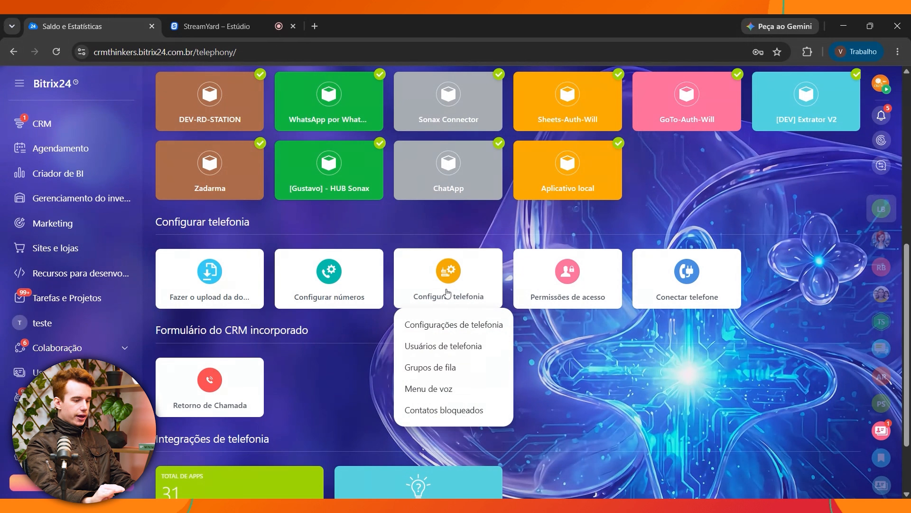
{"action": "left_click", "coordinate": [443, 353]}
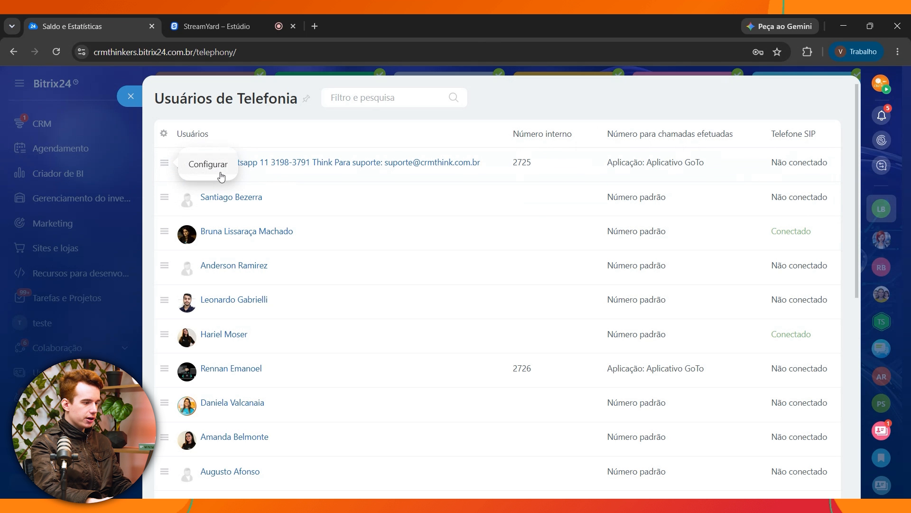
{"action": "left_click", "coordinate": [173, 161]}
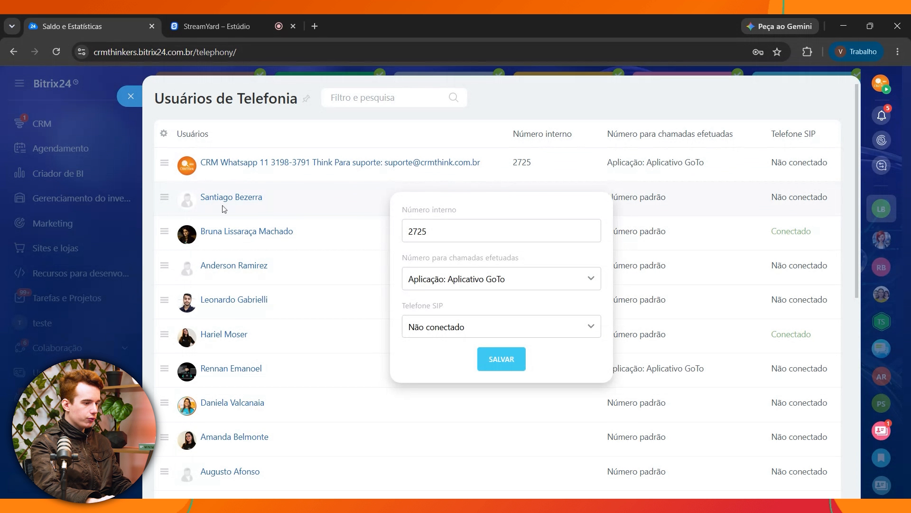
{"action": "left_click", "coordinate": [312, 219]}
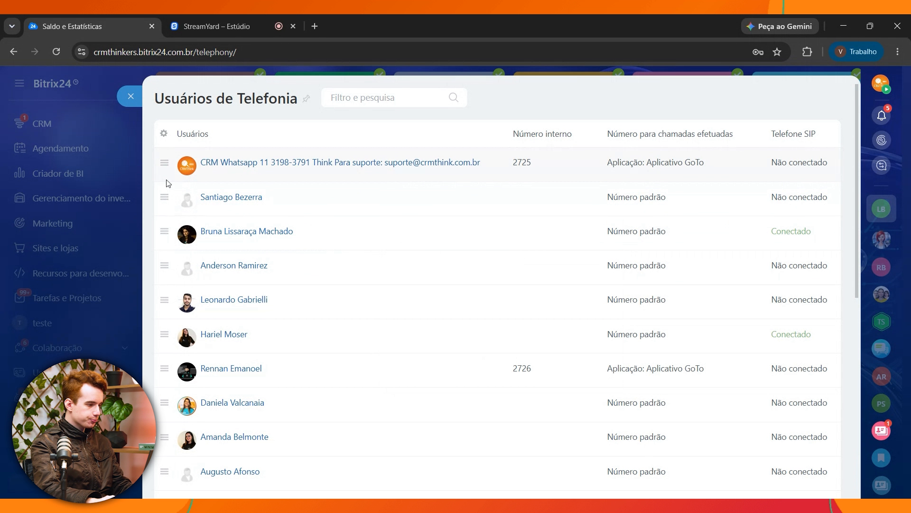
- Reopen the first user's phone configuration, review the outgoing call number and SIP phone options, and return to the telephony overview
{"action": "left_click", "coordinate": [164, 162]}
{"action": "left_click", "coordinate": [196, 174]}
{"action": "left_click", "coordinate": [166, 162]}
{"action": "left_click", "coordinate": [165, 163]}
{"action": "left_click", "coordinate": [199, 174]}
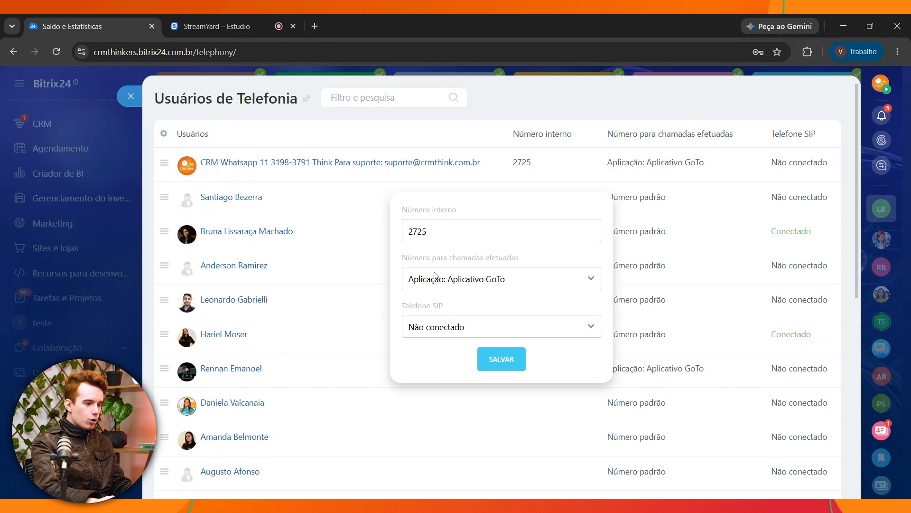
{"action": "left_click_drag", "start_coordinate": [401, 258], "coordinate": [499, 282]}
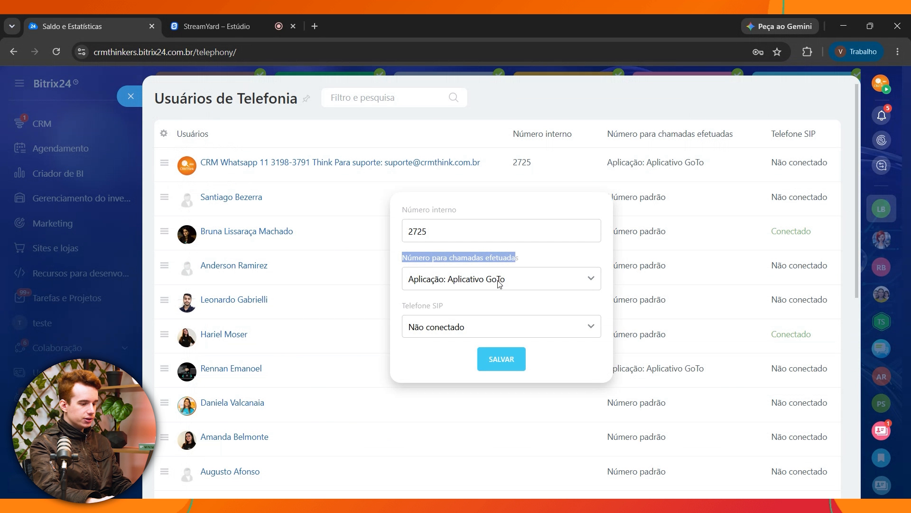
{"action": "left_click", "coordinate": [468, 308]}
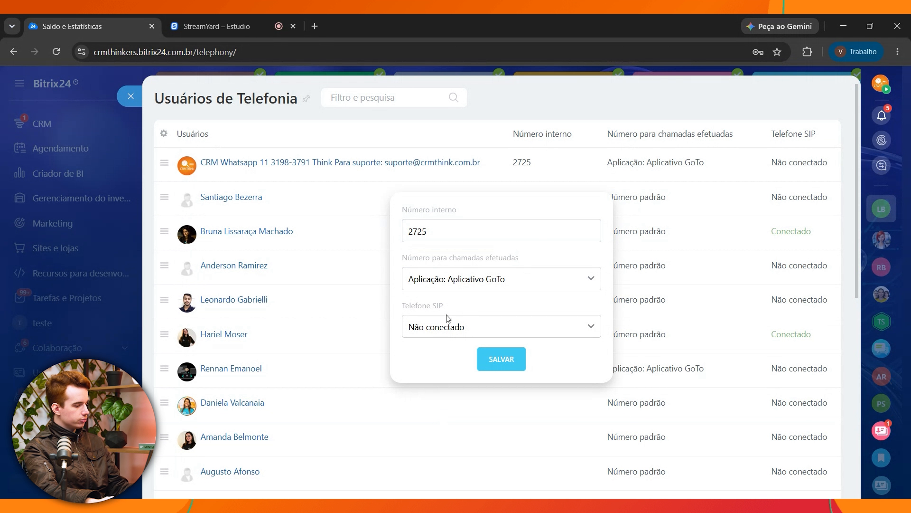
{"action": "key", "text": "Escape"}
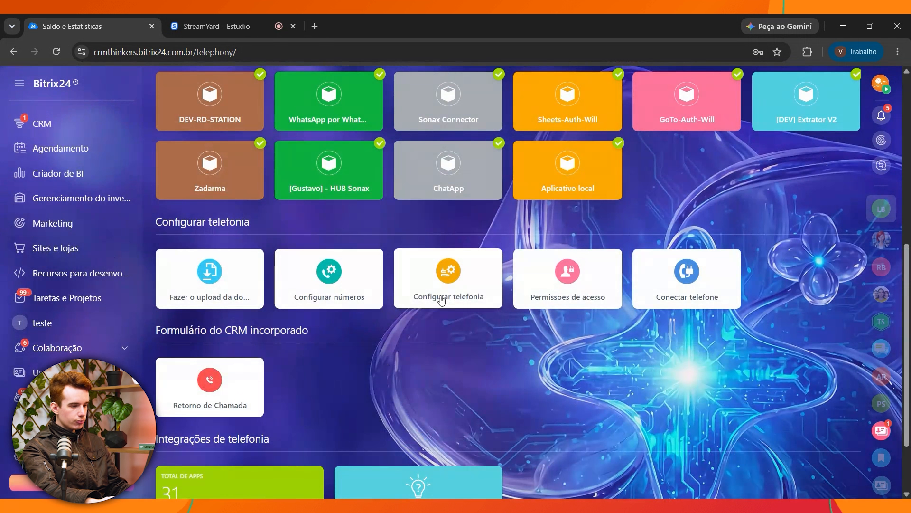
- Open the queue groups, review the Teste123 group's member, distribution and missed call settings, and return to the telephony overview
{"action": "left_click", "coordinate": [442, 292]}
{"action": "left_click", "coordinate": [439, 367]}
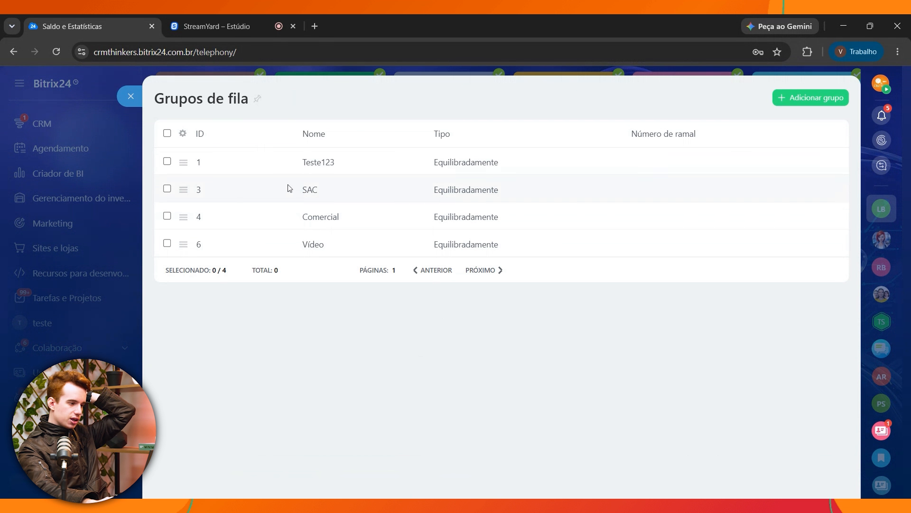
{"action": "left_click", "coordinate": [182, 161]}
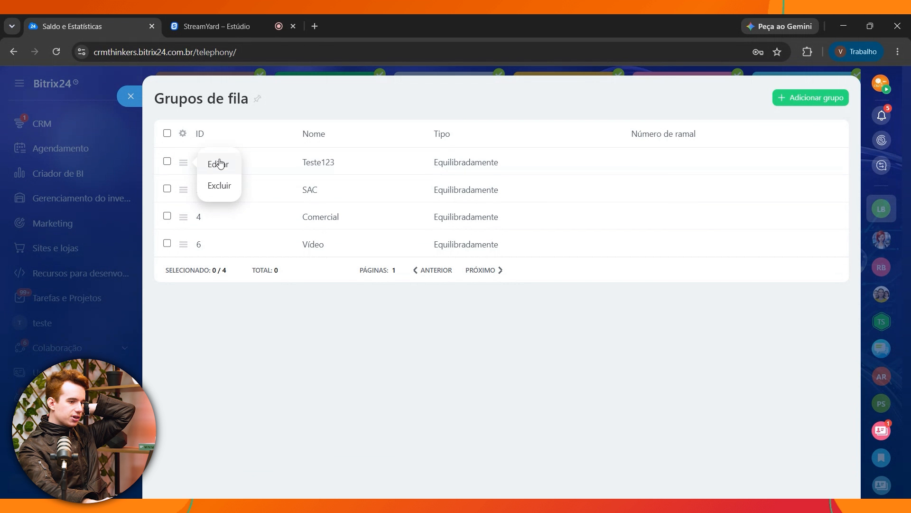
{"action": "left_click", "coordinate": [220, 162]}
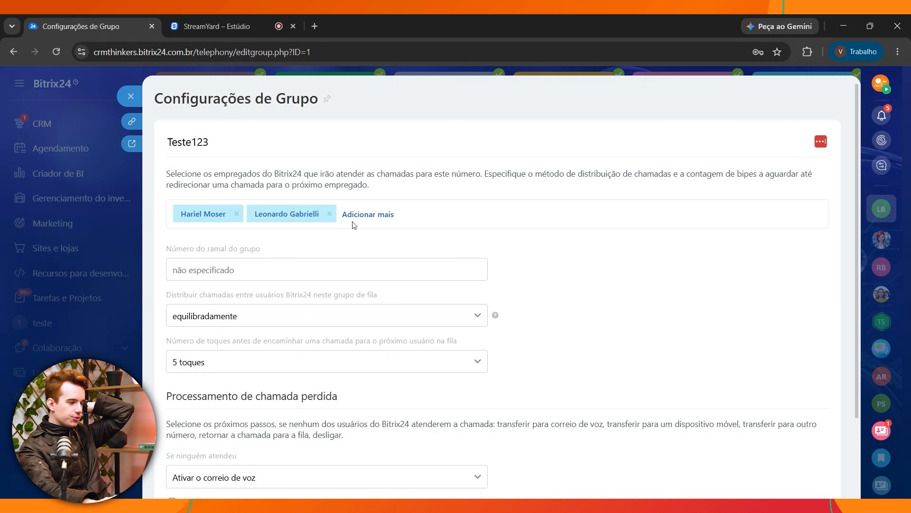
{"action": "scroll", "coordinate": [314, 328], "scroll_direction": "down", "scroll_amount": 3}
{"action": "scroll", "coordinate": [314, 327], "scroll_direction": "up", "scroll_amount": 3}
{"action": "left_click", "coordinate": [2, 300]}
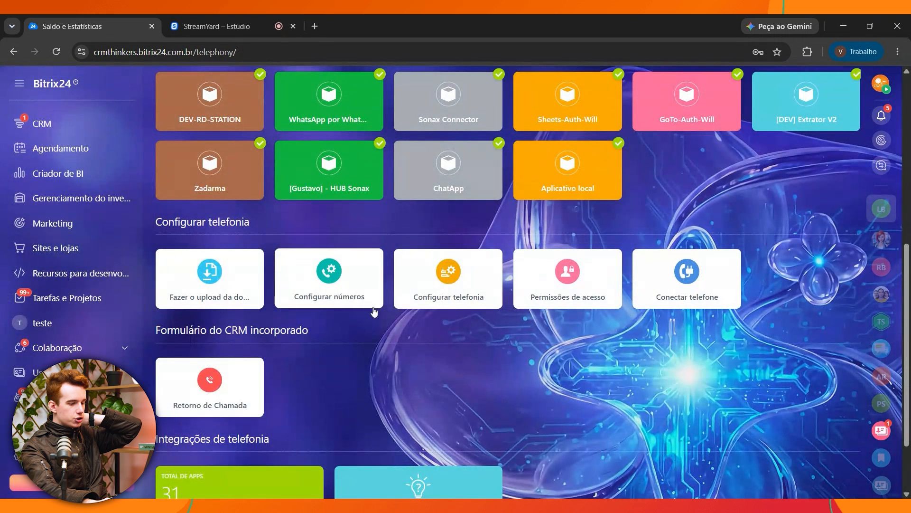
- Open the voice menus, look into the first IVR menu in the list, and return to the telephony overview
{"action": "left_click", "coordinate": [448, 297]}
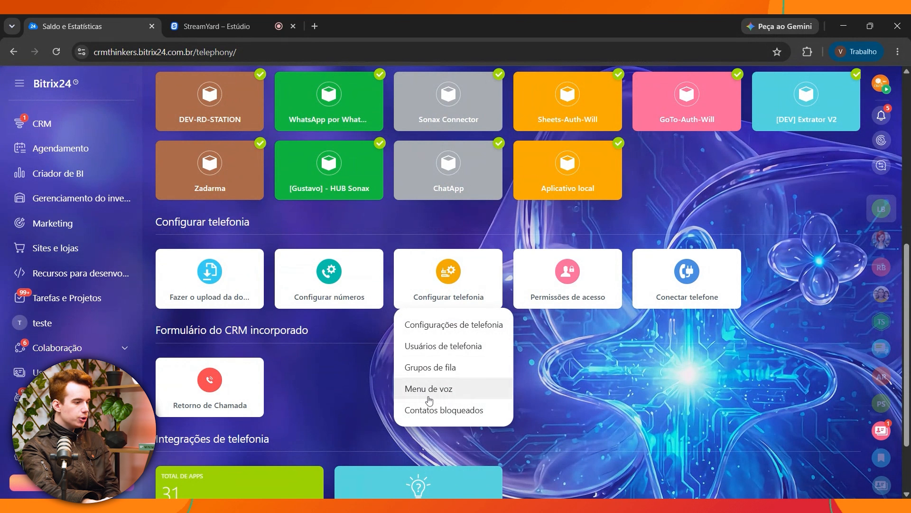
{"action": "left_click", "coordinate": [427, 390]}
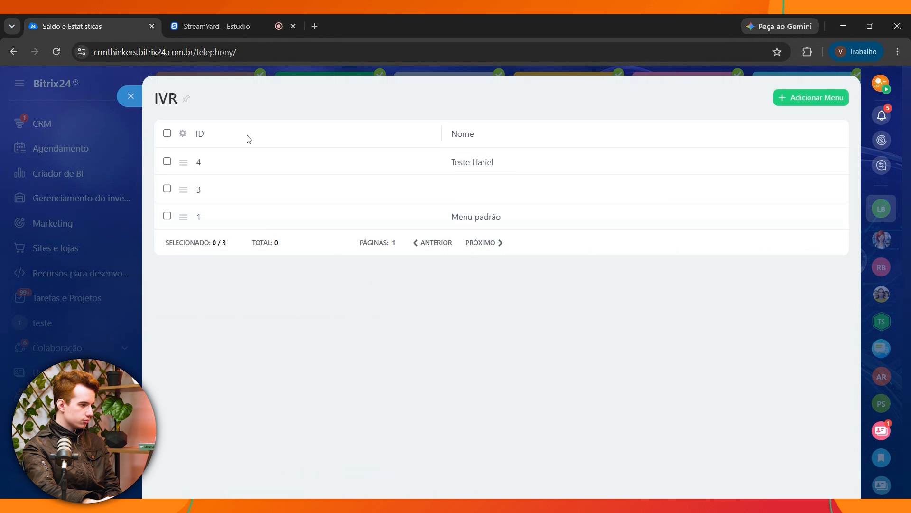
{"action": "left_click", "coordinate": [183, 163]}
{"action": "left_click", "coordinate": [205, 166]}
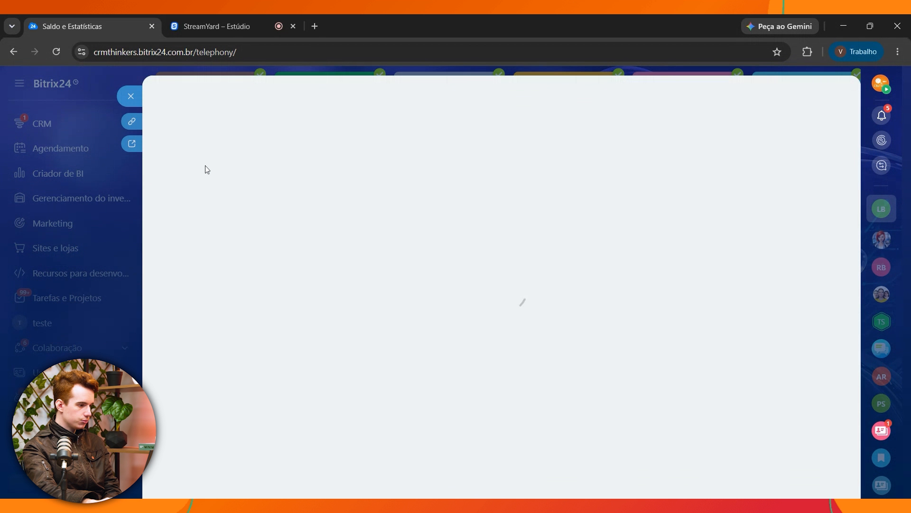
{"action": "scroll", "coordinate": [305, 278], "scroll_direction": "down", "scroll_amount": 10}
{"action": "left_click", "coordinate": [132, 258]}
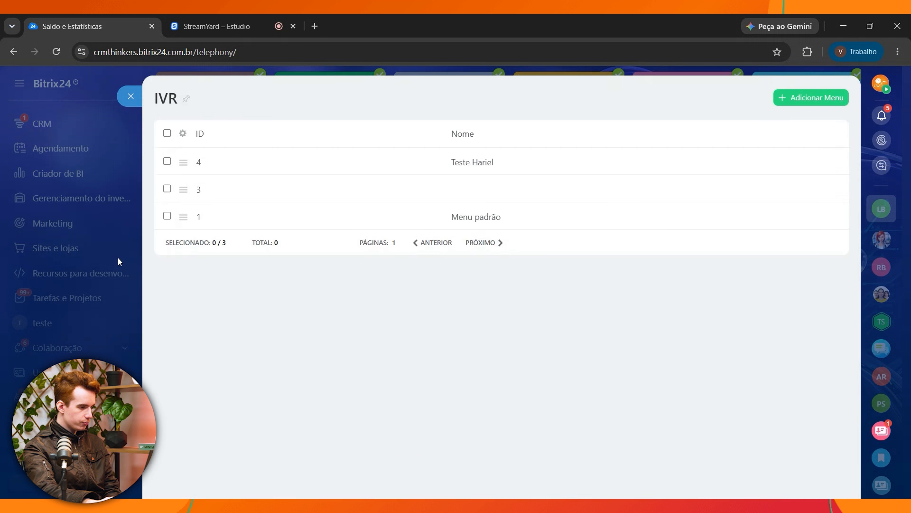
{"action": "left_click", "coordinate": [118, 258]}
- Open the telephony access permissions and add an individual user with the Gerente role
{"action": "left_click", "coordinate": [449, 277]}
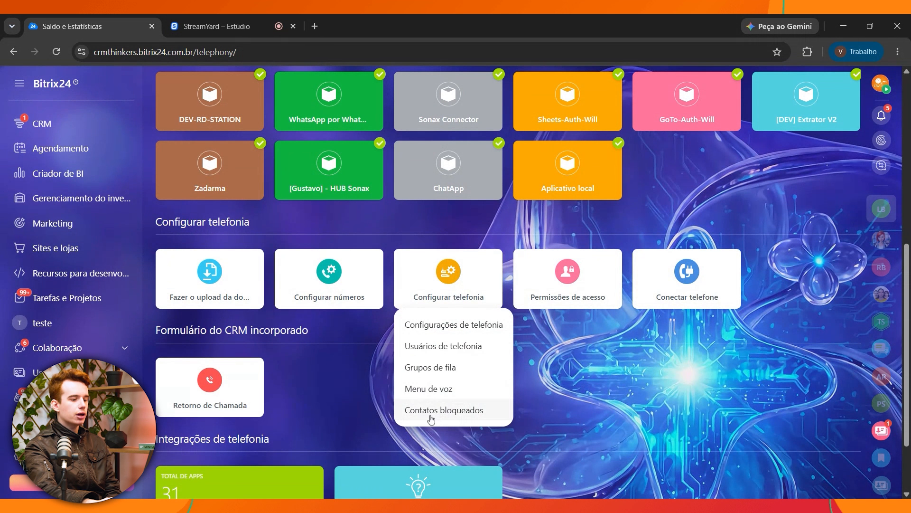
{"action": "left_click", "coordinate": [546, 287]}
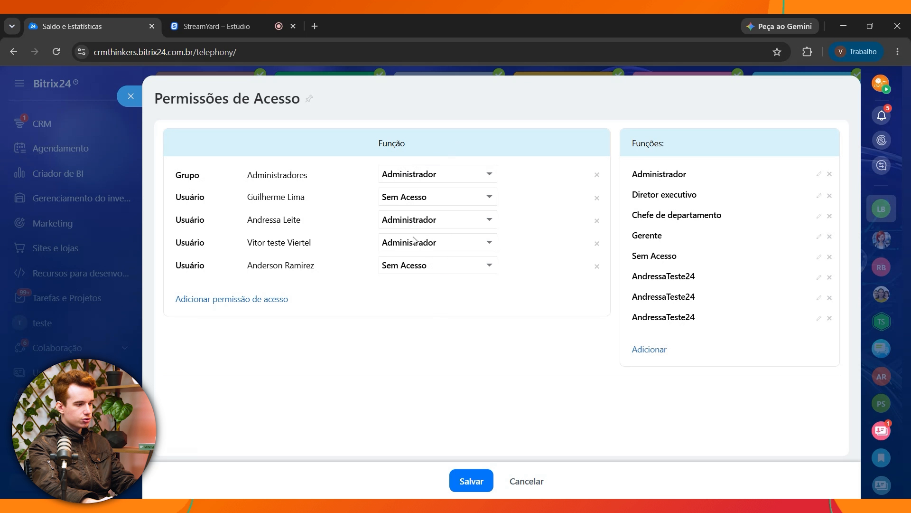
{"action": "left_click", "coordinate": [236, 302]}
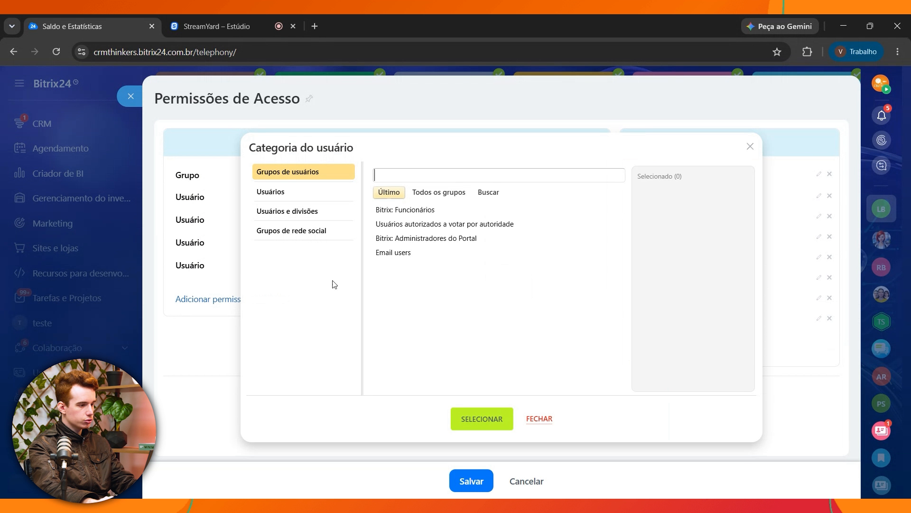
{"action": "left_click", "coordinate": [299, 193]}
{"action": "left_click", "coordinate": [315, 211]}
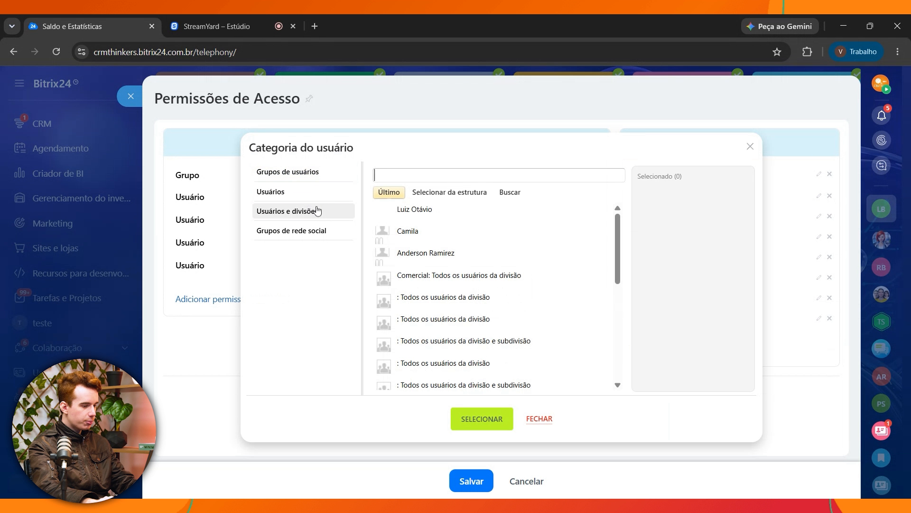
{"action": "left_click", "coordinate": [285, 192]}
{"action": "left_click", "coordinate": [517, 226]}
{"action": "left_click", "coordinate": [481, 419]}
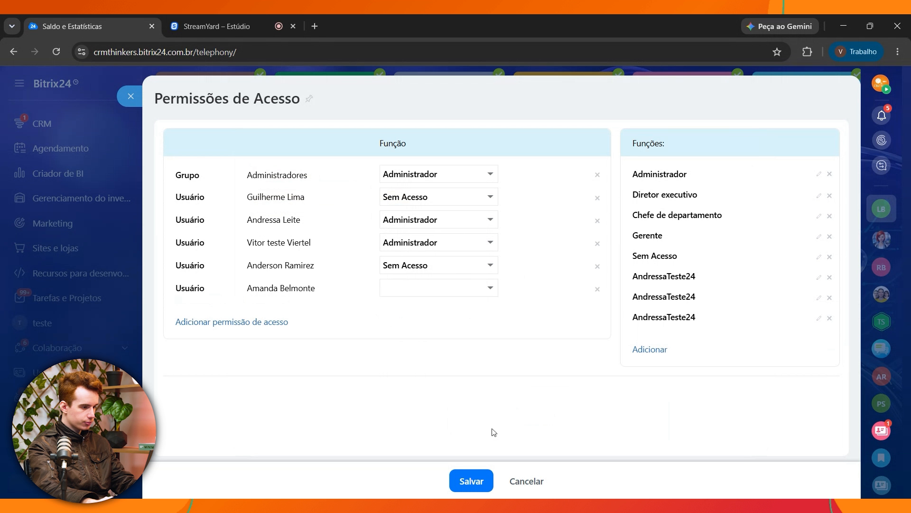
{"action": "left_click", "coordinate": [409, 305]}
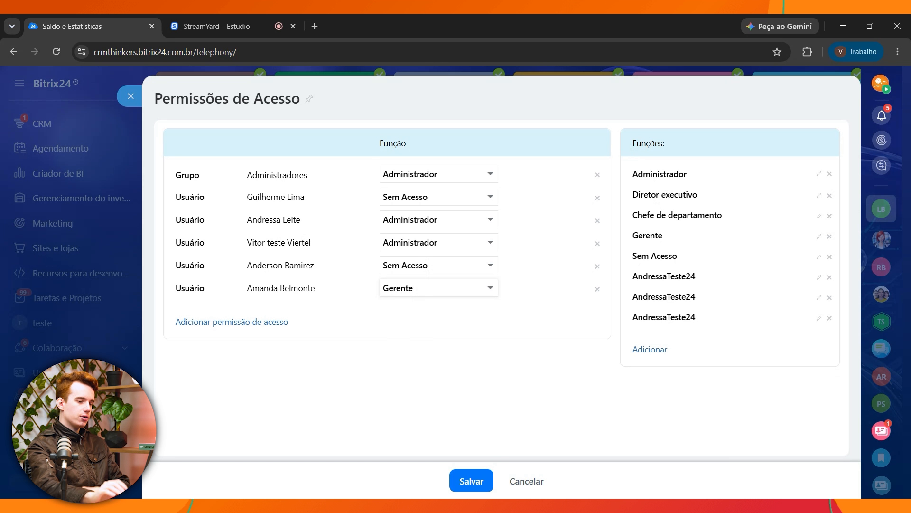
- Start a new role named Teste vídeo and set its call statistics viewing permission to Pessoal
{"action": "left_click", "coordinate": [661, 349]}
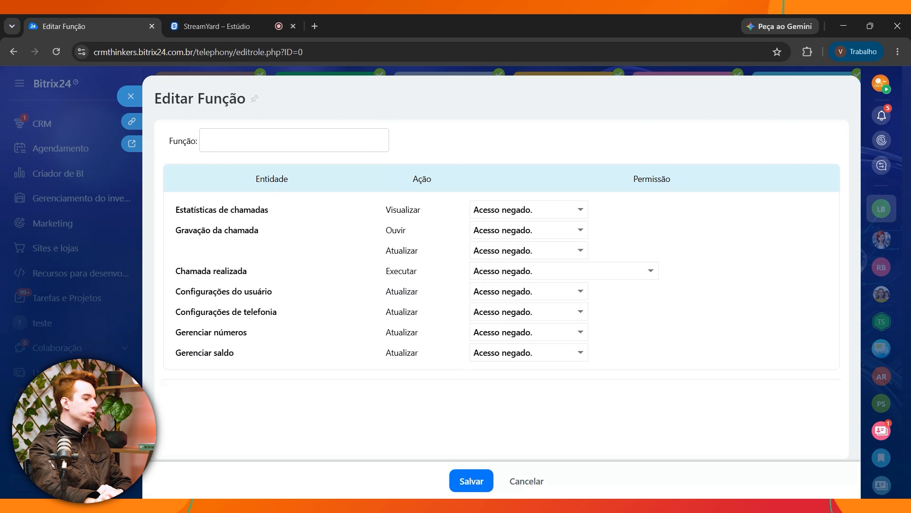
{"action": "left_click", "coordinate": [226, 151]}
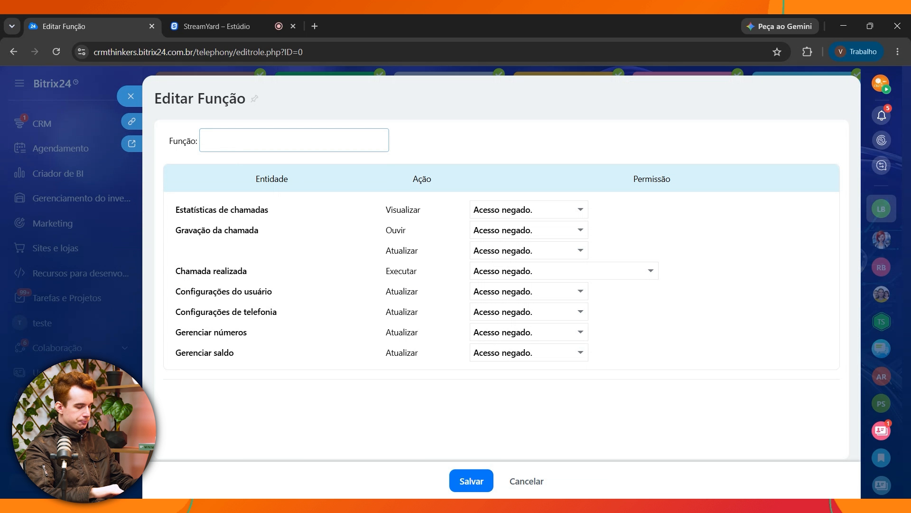
{"action": "type", "text": "Teste vídeo"}
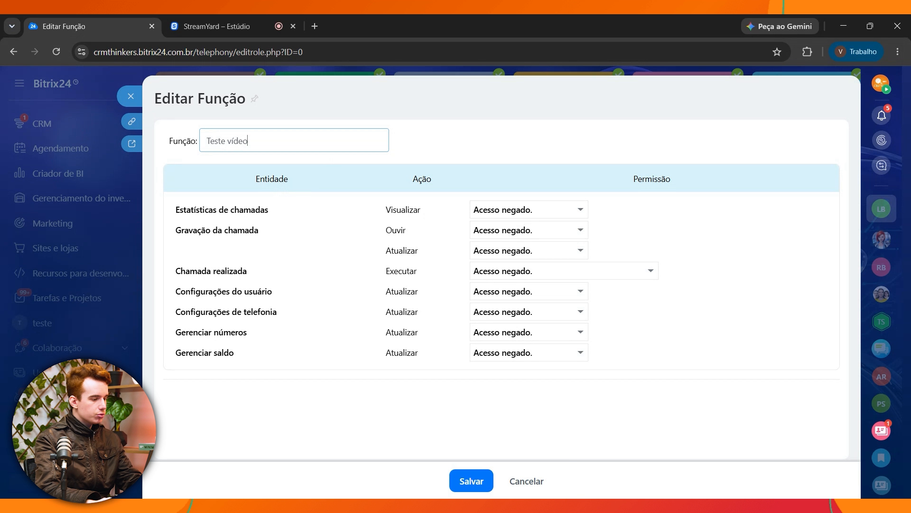
{"action": "left_click_drag", "start_coordinate": [249, 141], "coordinate": [147, 131]}
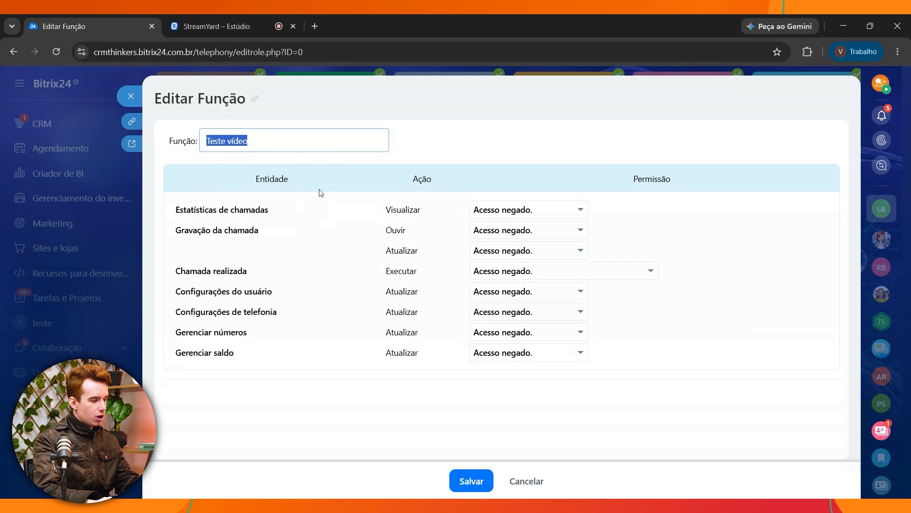
{"action": "left_click", "coordinate": [503, 216]}
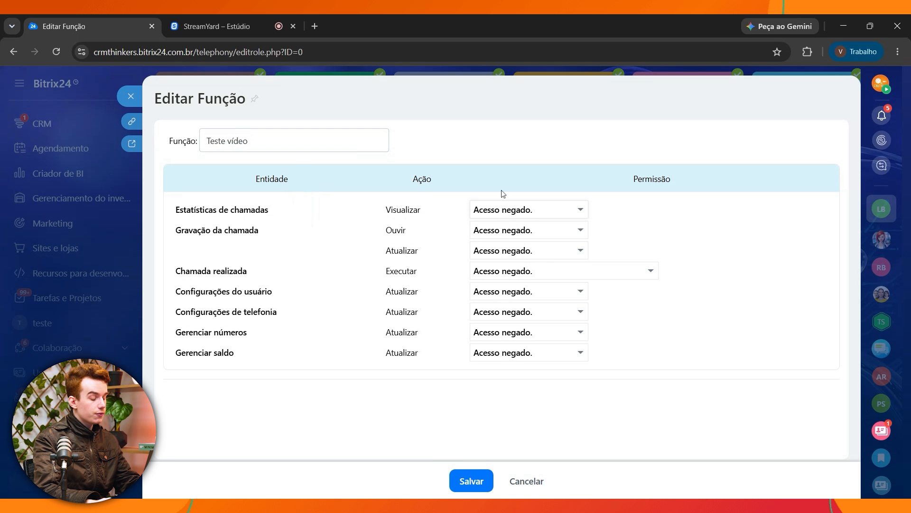
{"action": "left_click", "coordinate": [511, 235]}
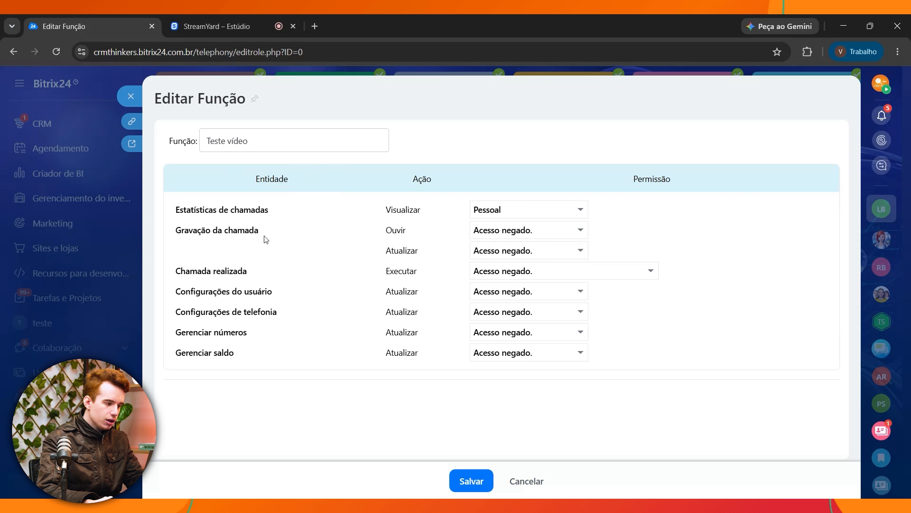
- Review the new role's call recording permissions, close the role unsaved and cancel the access permission changes
{"action": "left_click_drag", "start_coordinate": [265, 240], "coordinate": [132, 264]}
{"action": "left_click", "coordinate": [165, 246]}
{"action": "left_click_drag", "start_coordinate": [180, 247], "coordinate": [278, 232]}
{"action": "left_click", "coordinate": [278, 233]}
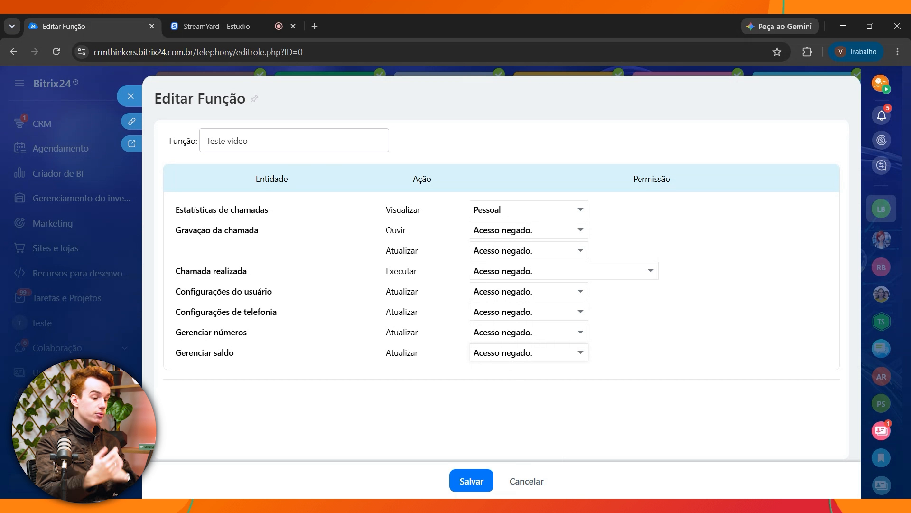
{"action": "left_click", "coordinate": [78, 344]}
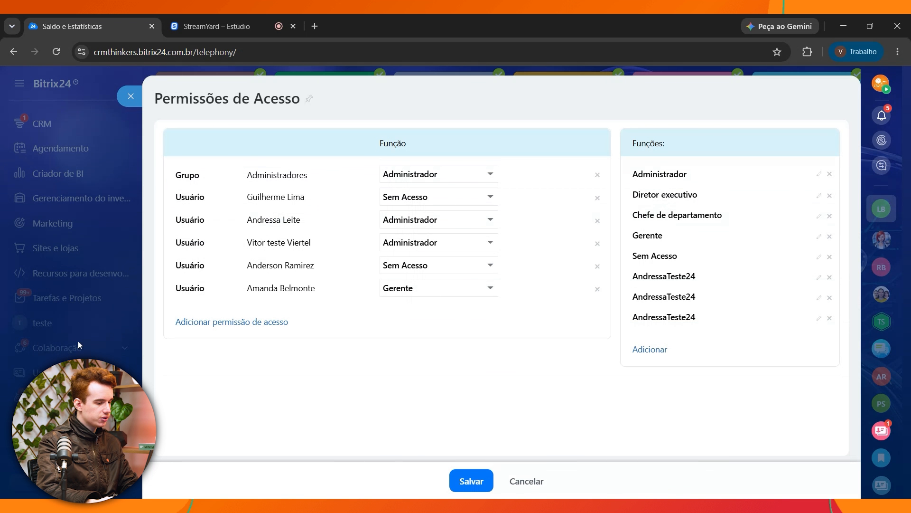
{"action": "left_click", "coordinate": [537, 480]}
- Open the help article on connecting SIP phones and look at its title
{"action": "left_click", "coordinate": [673, 305]}
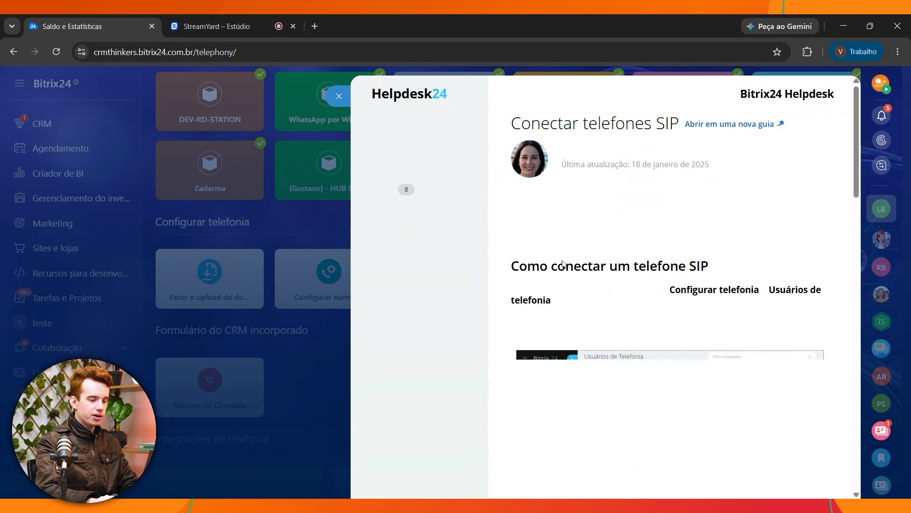
{"action": "left_click_drag", "start_coordinate": [511, 123], "coordinate": [667, 125]}
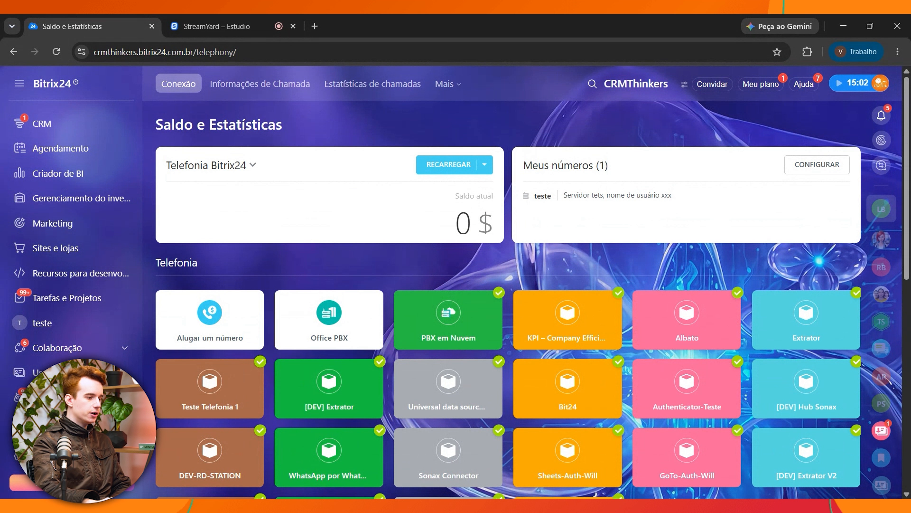
- Open the call information list and examine its columns through to the CRM and observation fields
{"action": "left_click", "coordinate": [238, 94]}
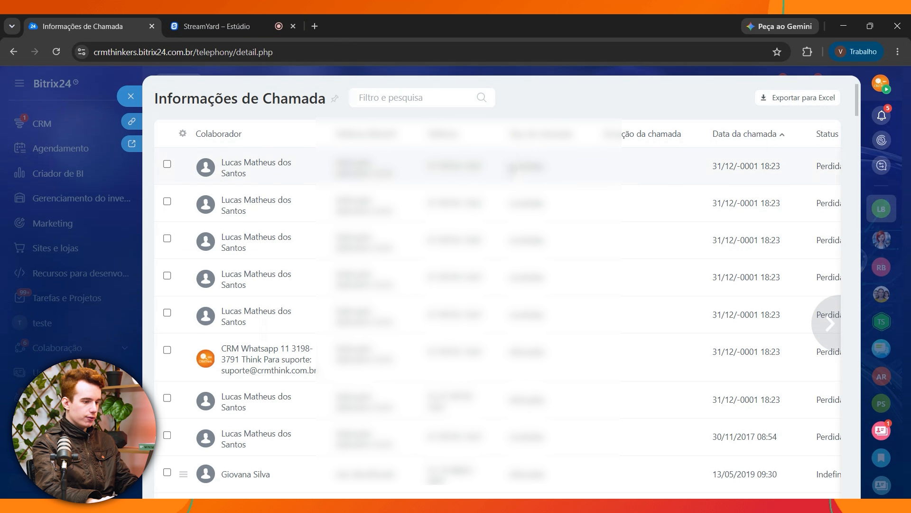
{"action": "mouse_move", "coordinate": [833, 326]}
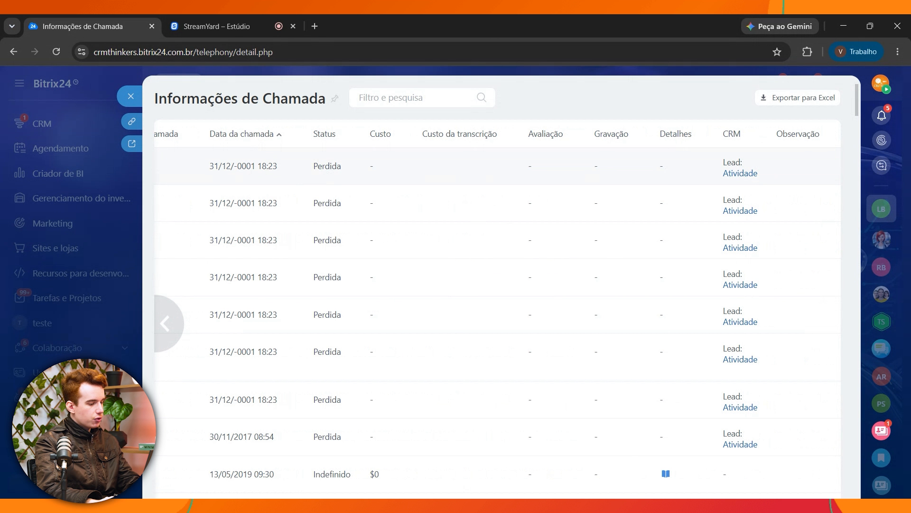
- Open the details log of the 13/05/2019 09:30 call, then close it and return to the call list
{"action": "scroll", "coordinate": [568, 260], "scroll_direction": "down", "scroll_amount": 1}
{"action": "scroll", "coordinate": [568, 260], "scroll_direction": "up", "scroll_amount": 1}
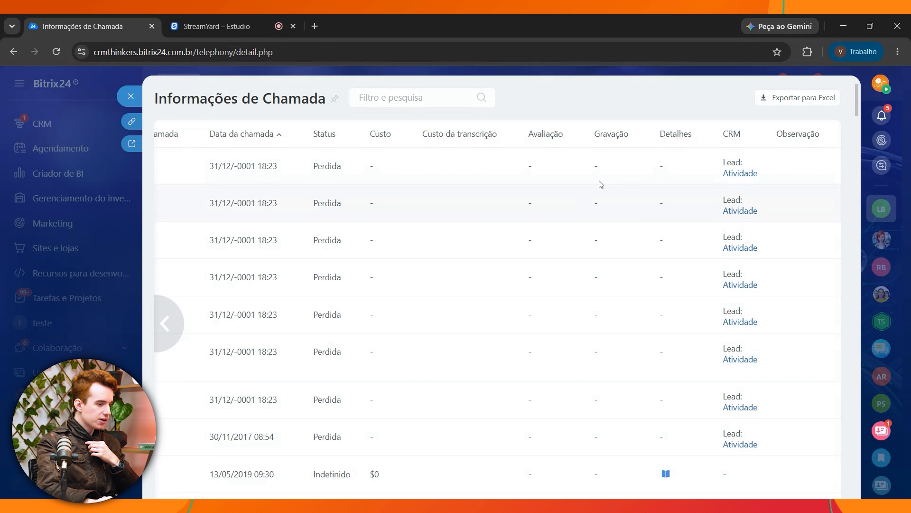
{"action": "scroll", "coordinate": [677, 237], "scroll_direction": "down", "scroll_amount": 3}
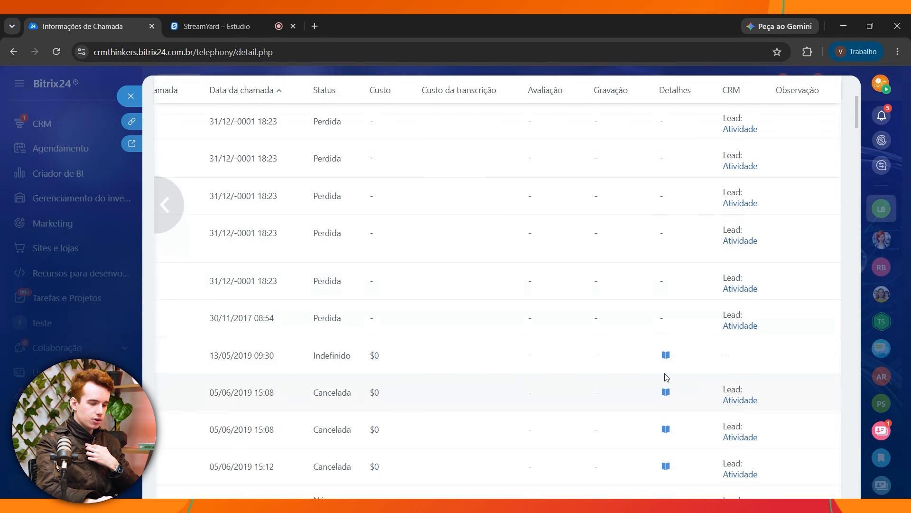
{"action": "scroll", "coordinate": [665, 354], "scroll_direction": "up", "scroll_amount": 3}
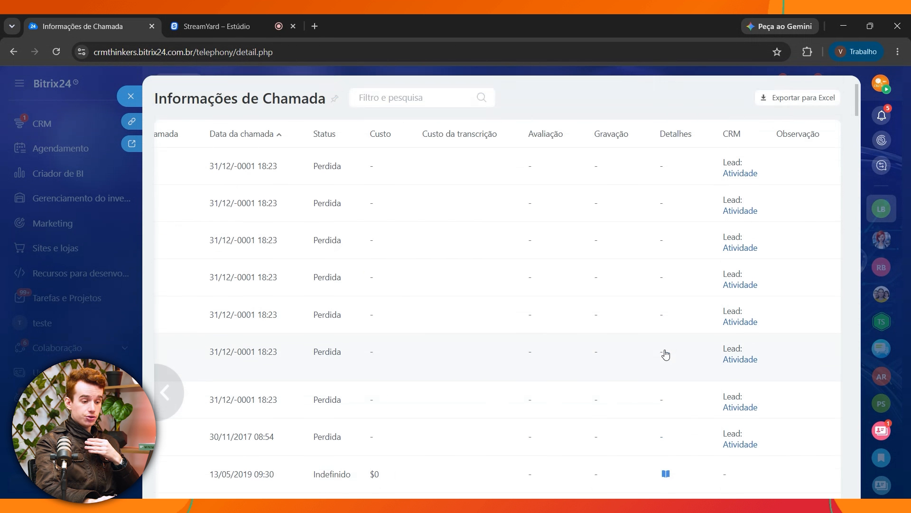
{"action": "scroll", "coordinate": [665, 353], "scroll_direction": "down", "scroll_amount": 3}
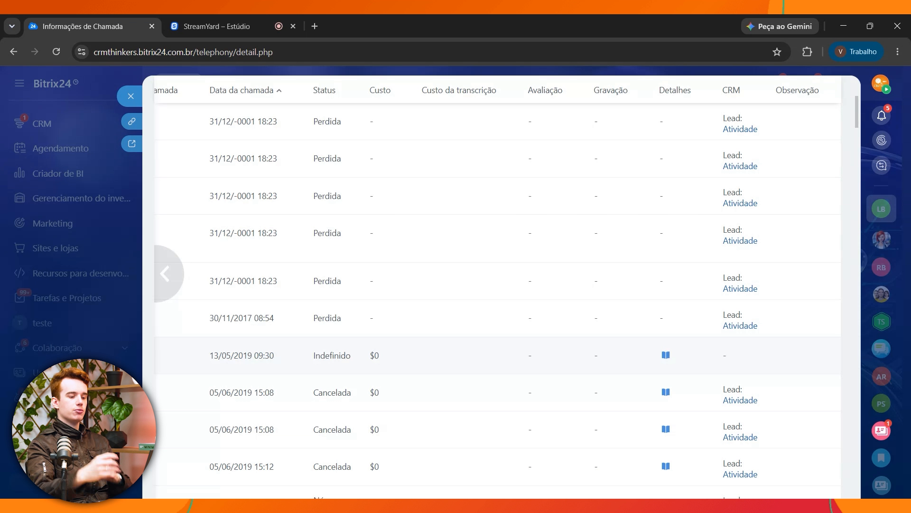
{"action": "left_click", "coordinate": [666, 357]}
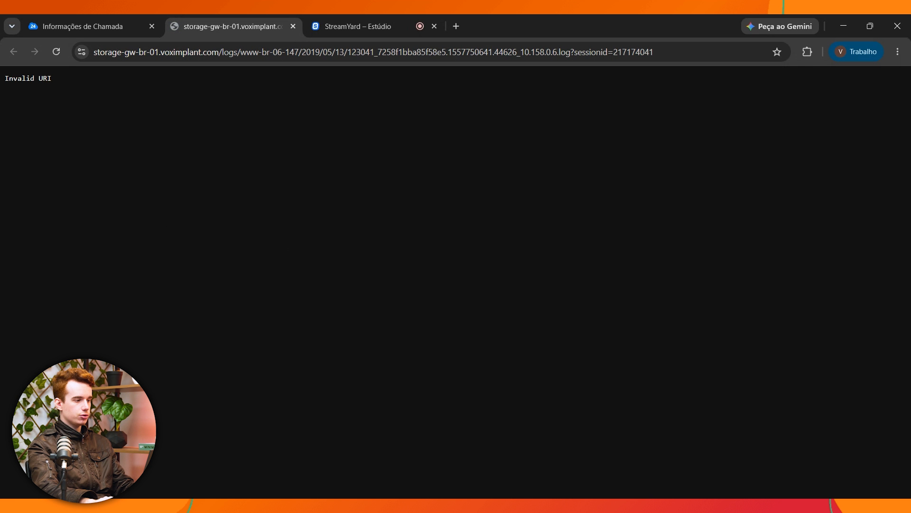
{"action": "left_click", "coordinate": [292, 27]}
- Examine the CRM activity links and the Excel export option of the call list, then return to its first columns
{"action": "scroll", "coordinate": [383, 257], "scroll_direction": "down", "scroll_amount": 3}
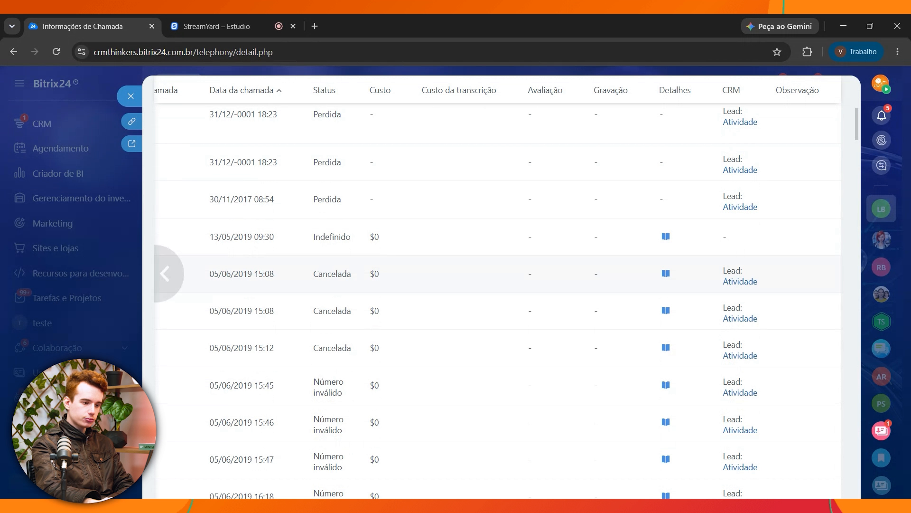
{"action": "scroll", "coordinate": [391, 250], "scroll_direction": "up", "scroll_amount": 5}
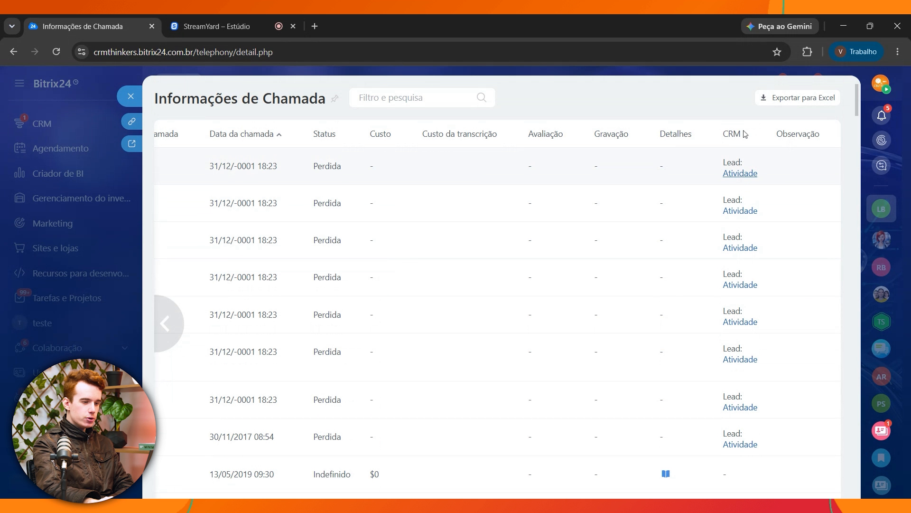
{"action": "scroll", "coordinate": [769, 223], "scroll_direction": "down", "scroll_amount": 7}
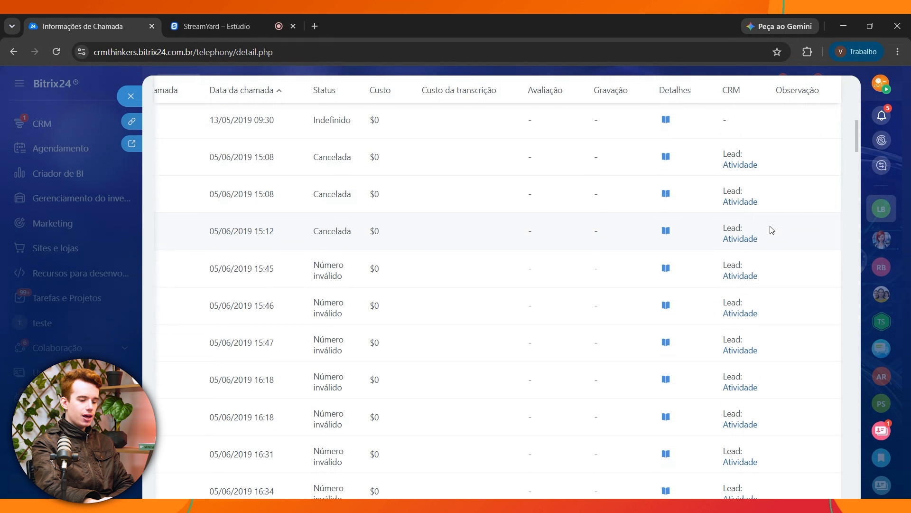
{"action": "scroll", "coordinate": [771, 230], "scroll_direction": "up", "scroll_amount": 7}
{"action": "left_click", "coordinate": [745, 174]}
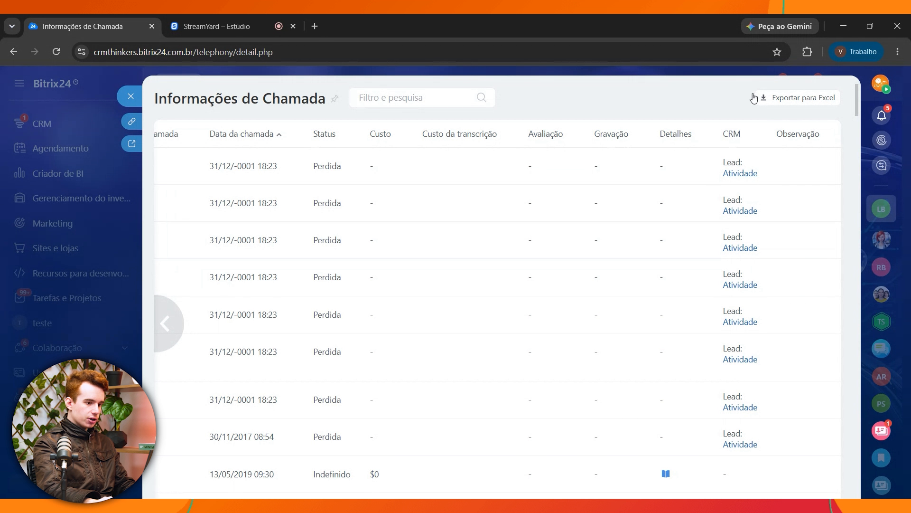
{"action": "left_click", "coordinate": [772, 100]}
{"action": "left_click_drag", "start_coordinate": [342, 269], "coordinate": [615, 284]}
{"action": "left_click", "coordinate": [684, 238]}
{"action": "scroll", "coordinate": [389, 155], "scroll_direction": "left", "scroll_amount": 10}
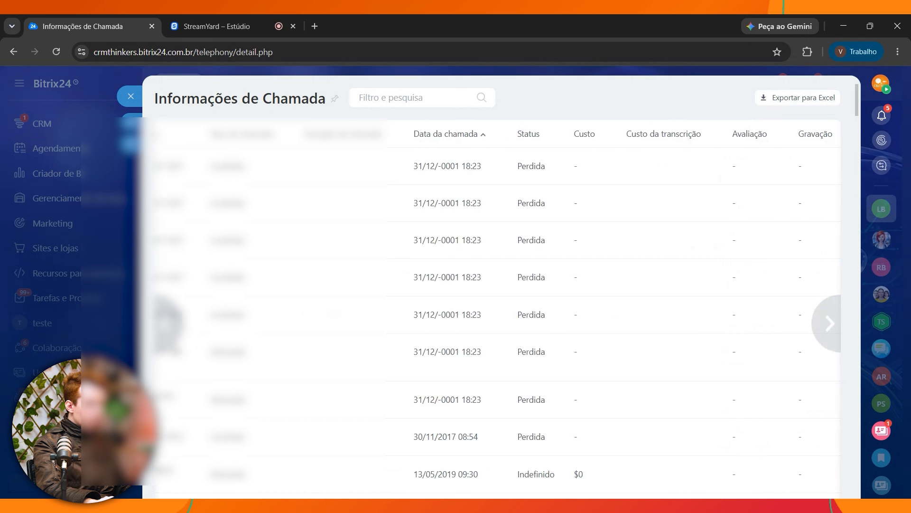
- Filter the call list by the CRM Whatsapp collaborator, call date Este mês and call type efetuadas
{"action": "left_click", "coordinate": [409, 96]}
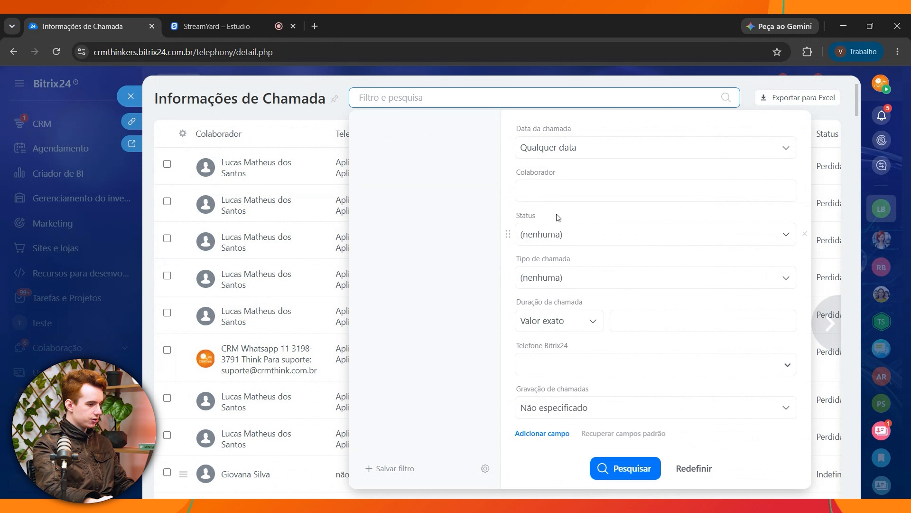
{"action": "left_click", "coordinate": [546, 190]}
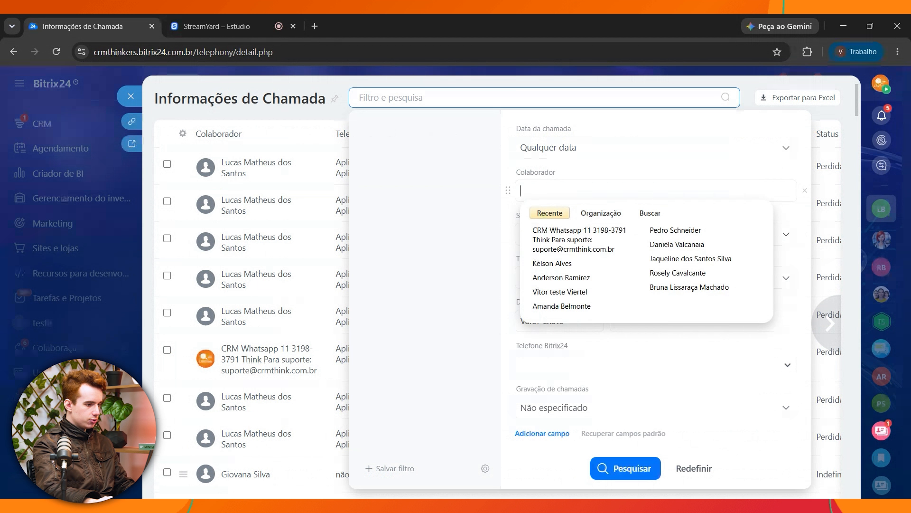
{"action": "left_click", "coordinate": [581, 239]}
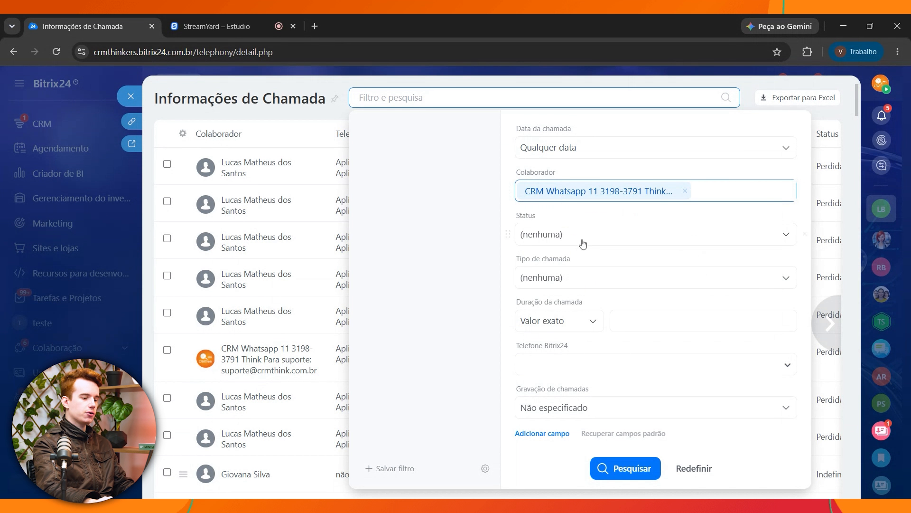
{"action": "left_click", "coordinate": [541, 147]}
{"action": "scroll", "coordinate": [567, 238], "scroll_direction": "down", "scroll_amount": 4}
{"action": "scroll", "coordinate": [568, 238], "scroll_direction": "up", "scroll_amount": 3}
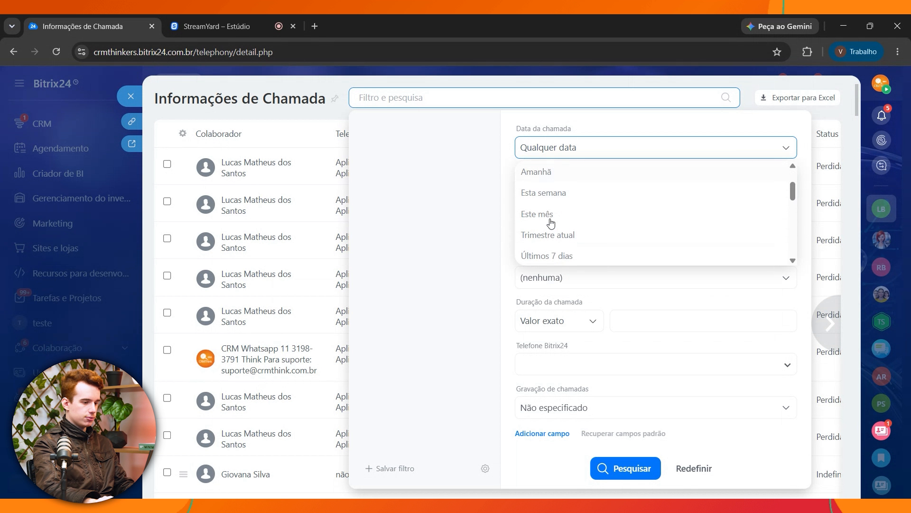
{"action": "left_click", "coordinate": [562, 217]}
{"action": "left_click", "coordinate": [525, 282]}
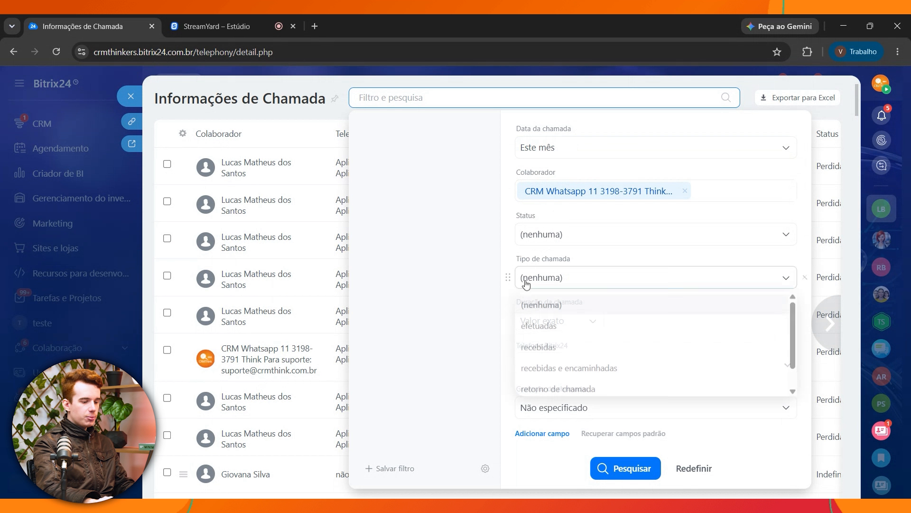
{"action": "left_click", "coordinate": [559, 333]}
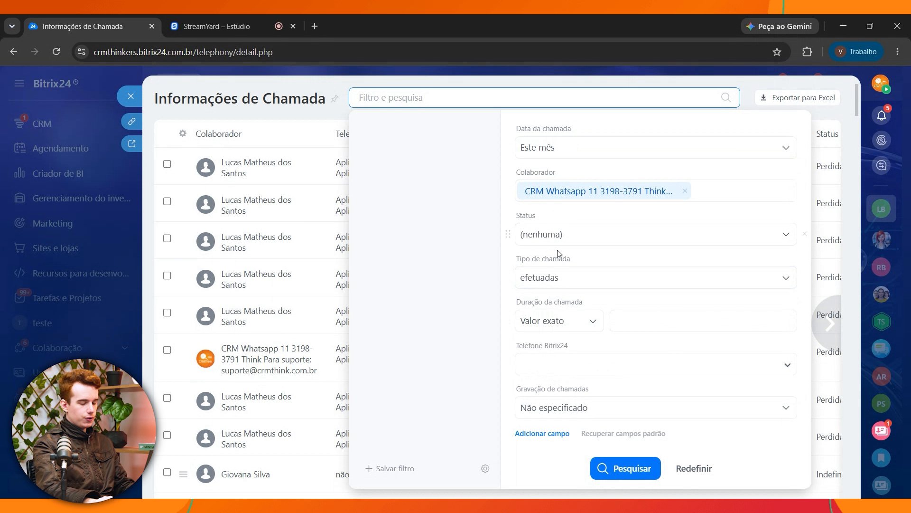
{"action": "left_click", "coordinate": [635, 471]}
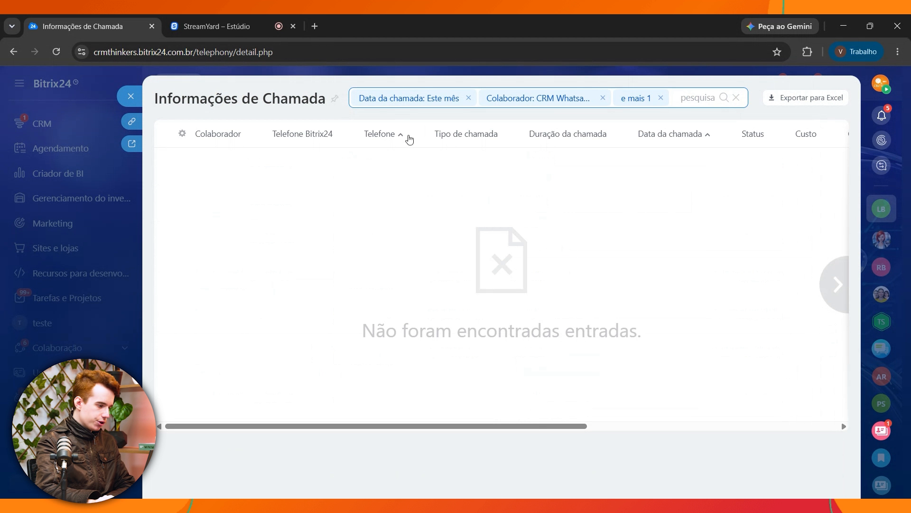
- Close the call information and examine the call statistics report, including the call distribution across employees
{"action": "left_click", "coordinate": [38, 204]}
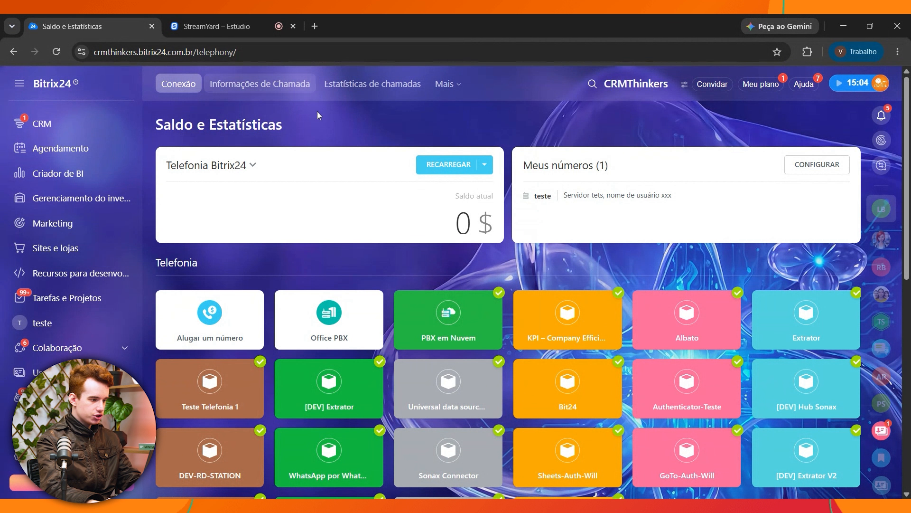
{"action": "left_click", "coordinate": [364, 99]}
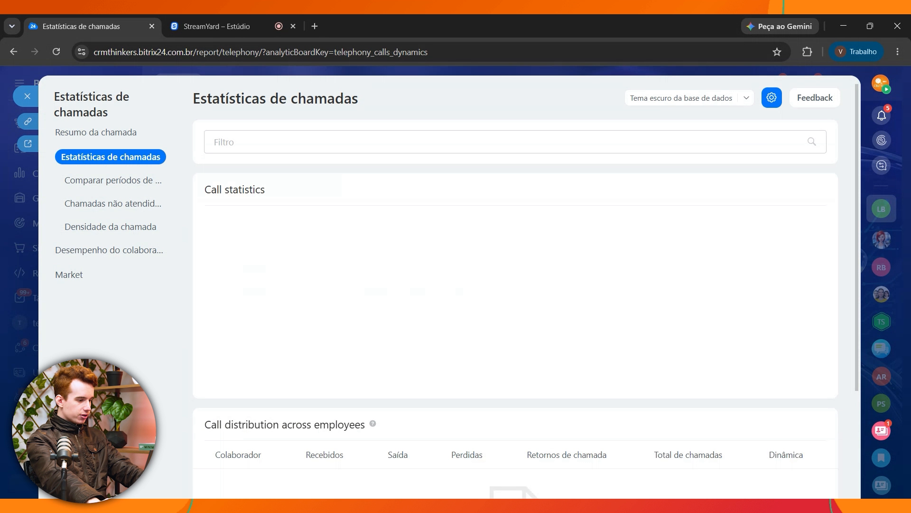
{"action": "scroll", "coordinate": [342, 217], "scroll_direction": "down", "scroll_amount": 3}
{"action": "scroll", "coordinate": [328, 266], "scroll_direction": "up", "scroll_amount": 3}
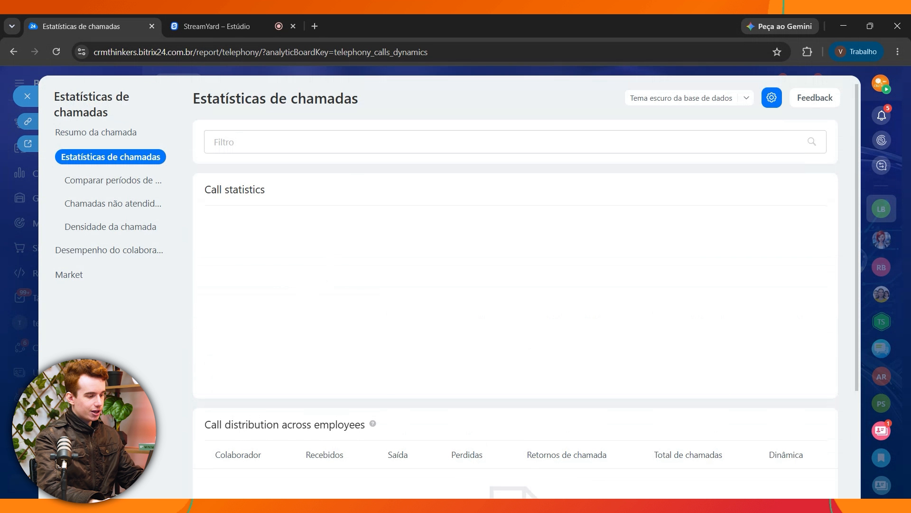
{"action": "scroll", "coordinate": [341, 265], "scroll_direction": "down", "scroll_amount": 3}
{"action": "scroll", "coordinate": [304, 273], "scroll_direction": "up", "scroll_amount": 2}
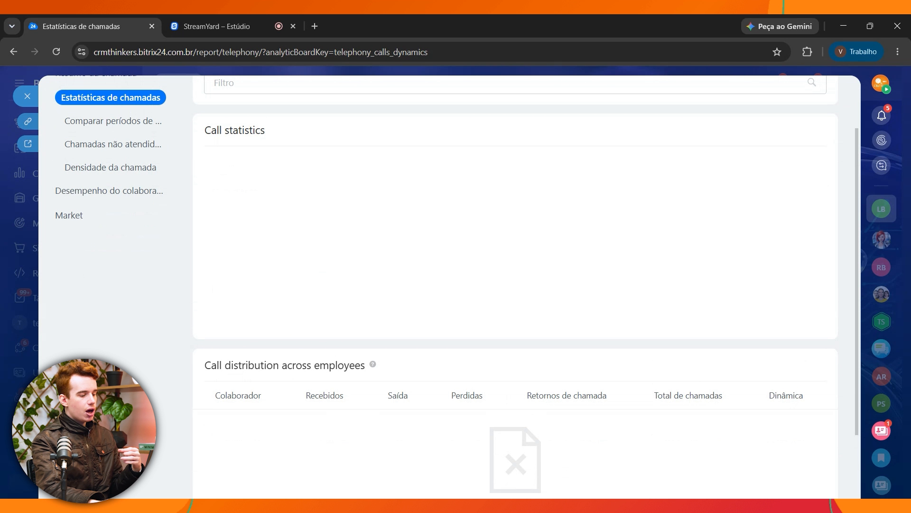
{"action": "scroll", "coordinate": [258, 256], "scroll_direction": "down", "scroll_amount": 2}
{"action": "left_click_drag", "start_coordinate": [212, 284], "coordinate": [360, 276]}
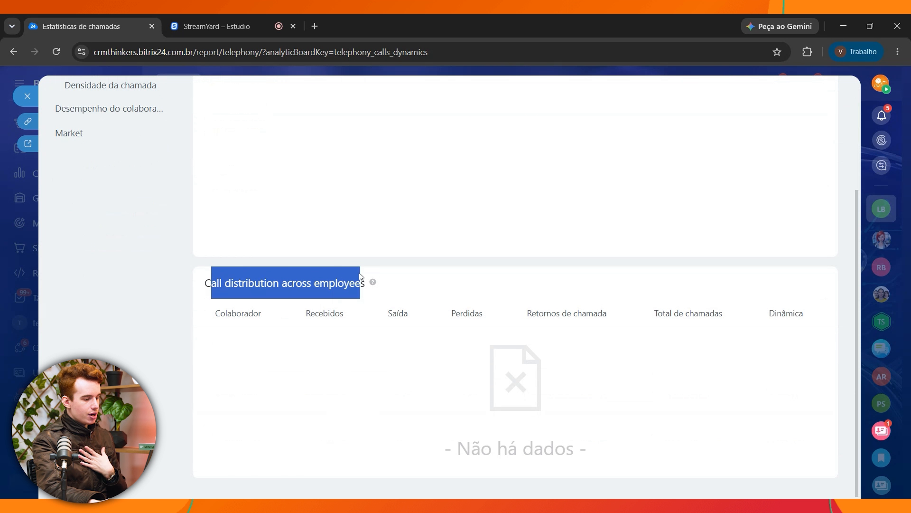
{"action": "left_click", "coordinate": [232, 317]}
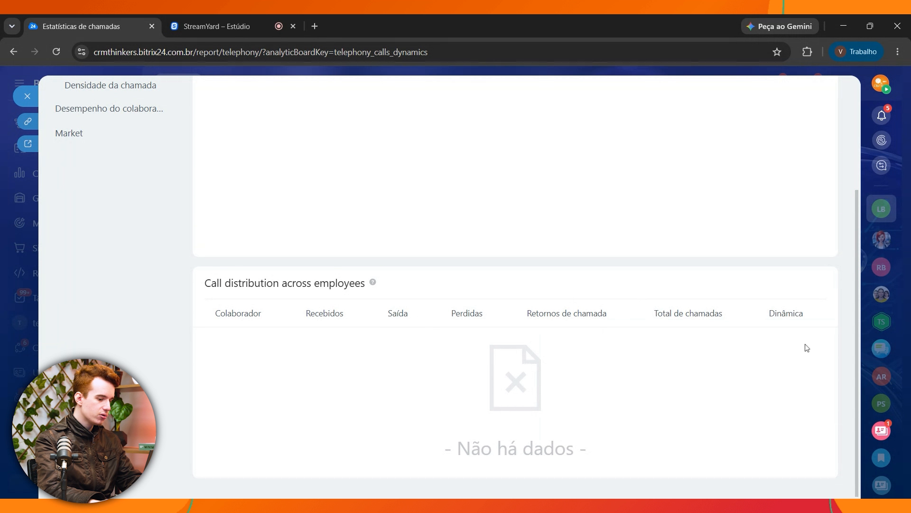
{"action": "scroll", "coordinate": [734, 325], "scroll_direction": "up", "scroll_amount": 3}
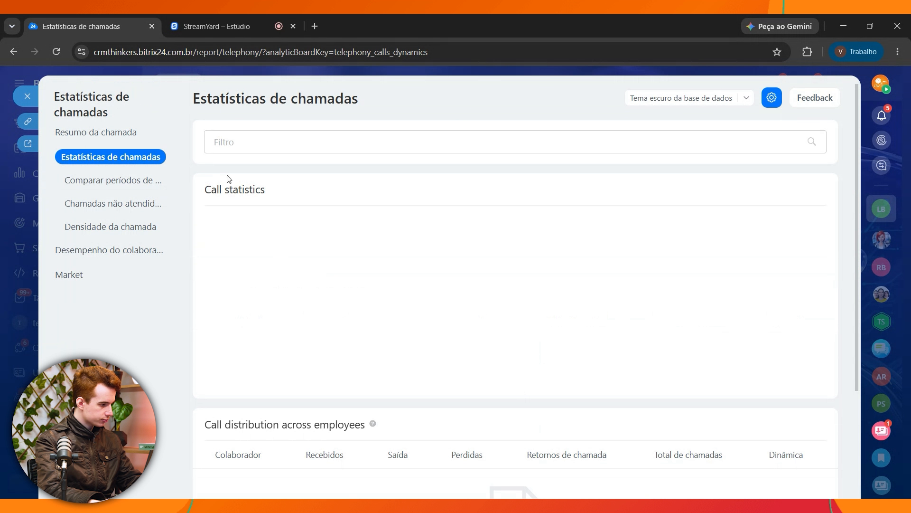
- Open the Comparar períodos de tempo report and look through its chart and table
{"action": "left_click", "coordinate": [109, 180]}
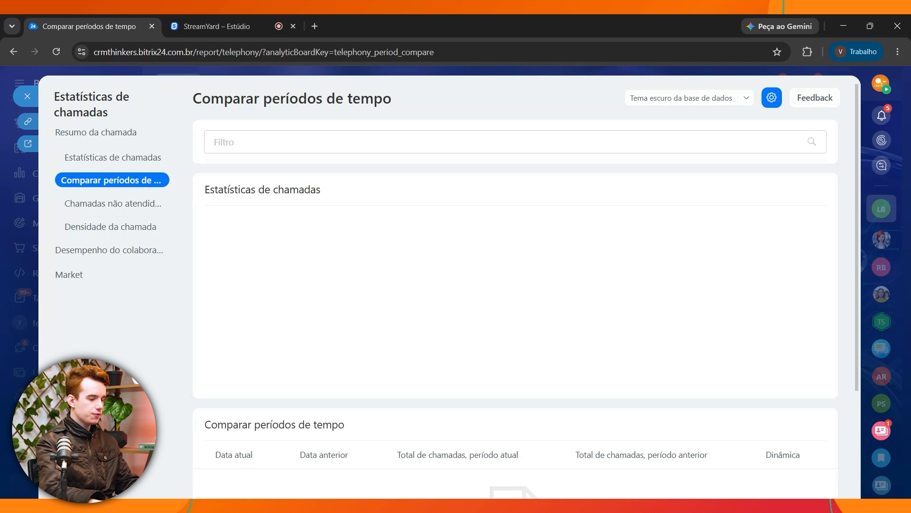
{"action": "scroll", "coordinate": [569, 403], "scroll_direction": "down", "scroll_amount": 3}
{"action": "scroll", "coordinate": [371, 258], "scroll_direction": "up", "scroll_amount": 3}
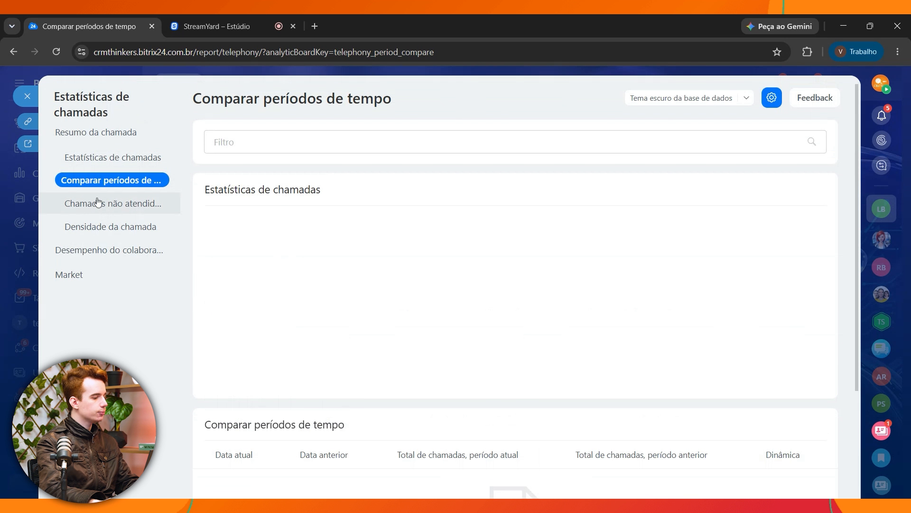
- Open the Chamadas não atendidas report and examine its dynamics chart and statistics table
{"action": "left_click", "coordinate": [80, 205]}
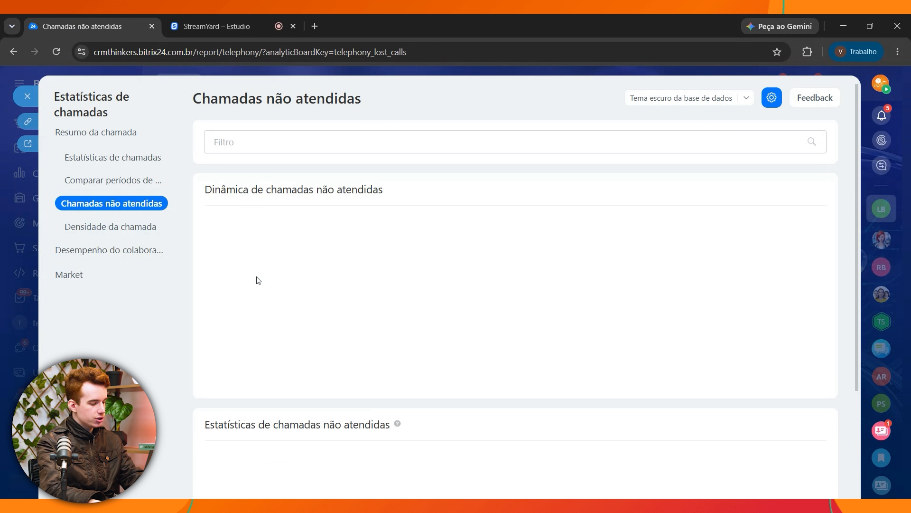
{"action": "scroll", "coordinate": [258, 282], "scroll_direction": "down", "scroll_amount": 3}
{"action": "scroll", "coordinate": [247, 266], "scroll_direction": "up", "scroll_amount": 3}
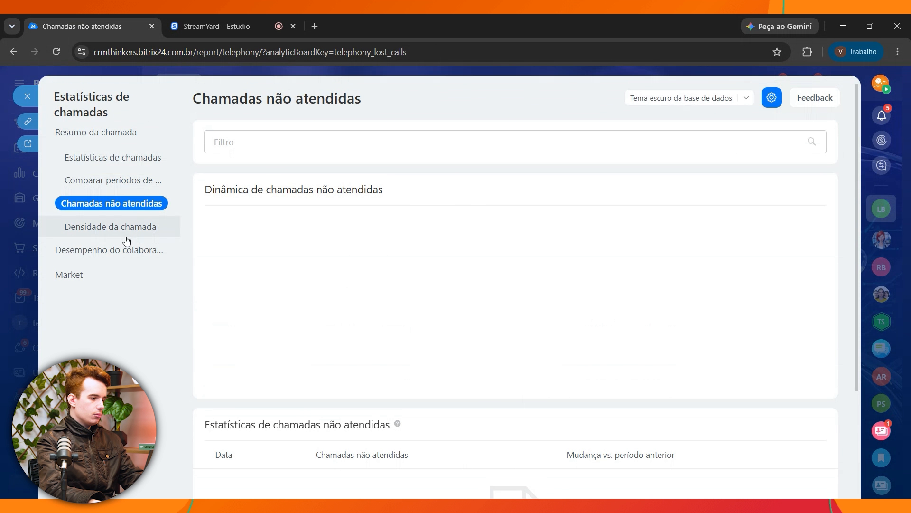
{"action": "left_click_drag", "start_coordinate": [212, 188], "coordinate": [432, 216]}
{"action": "scroll", "coordinate": [433, 216], "scroll_direction": "down", "scroll_amount": 3}
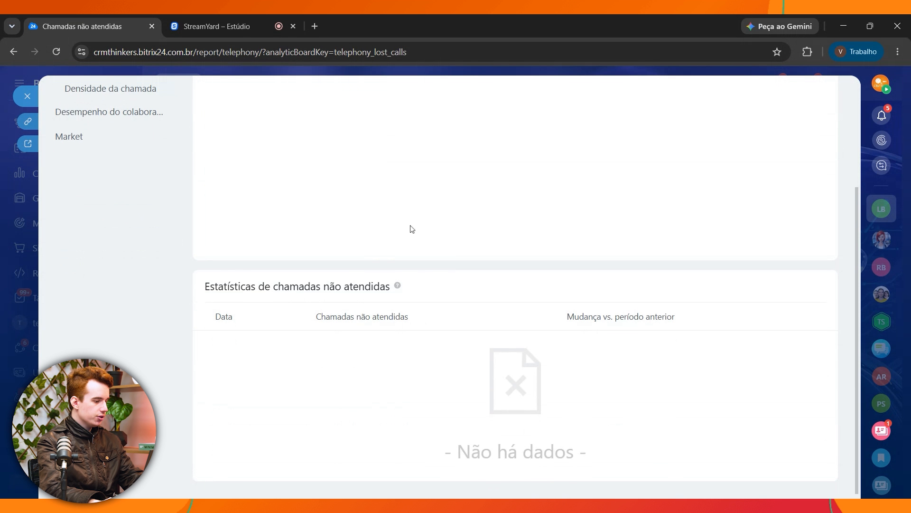
{"action": "left_click_drag", "start_coordinate": [228, 273], "coordinate": [386, 284]}
{"action": "scroll", "coordinate": [201, 255], "scroll_direction": "up", "scroll_amount": 3}
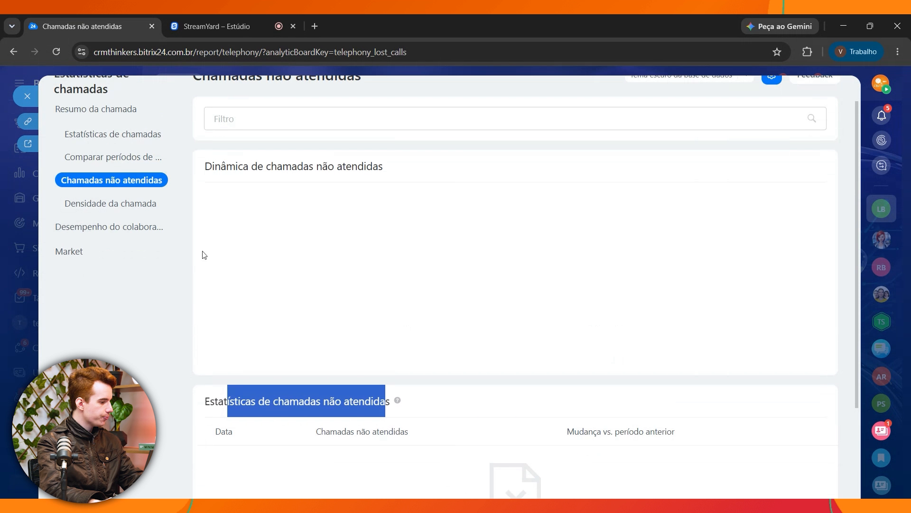
- Open the Densidade da chamada report and look at the call heatmap
{"action": "left_click", "coordinate": [108, 236]}
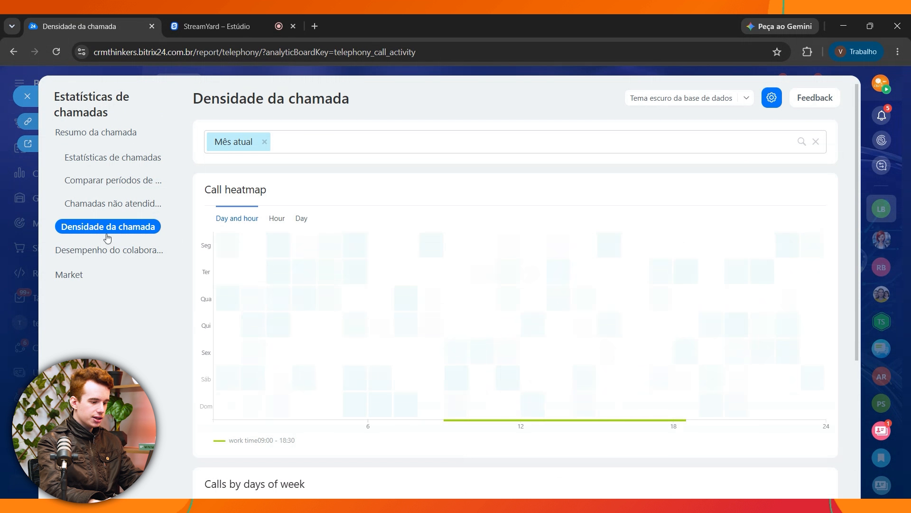
{"action": "scroll", "coordinate": [470, 169], "scroll_direction": "down", "scroll_amount": 1}
{"action": "scroll", "coordinate": [382, 169], "scroll_direction": "up", "scroll_amount": 1}
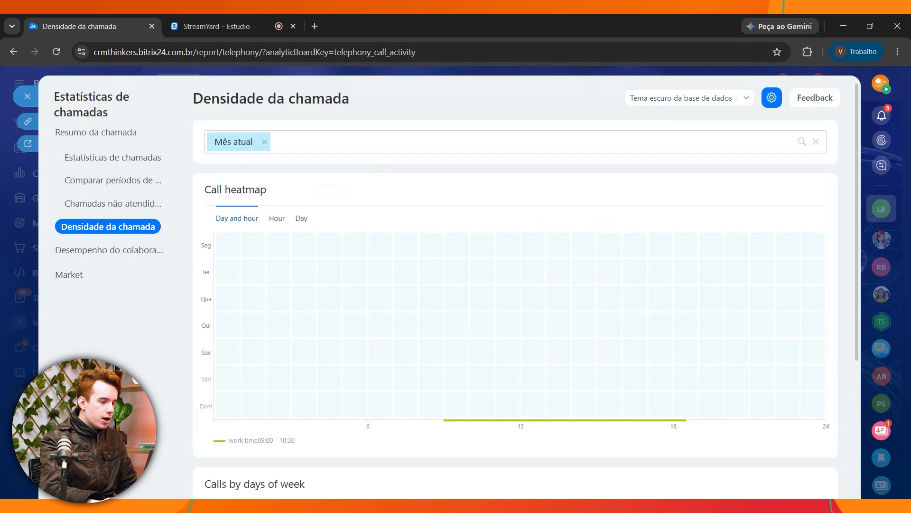
- Replace the current-month filter of the Densidade da chamada report with the year 2026 and run the search
{"action": "left_click", "coordinate": [264, 141]}
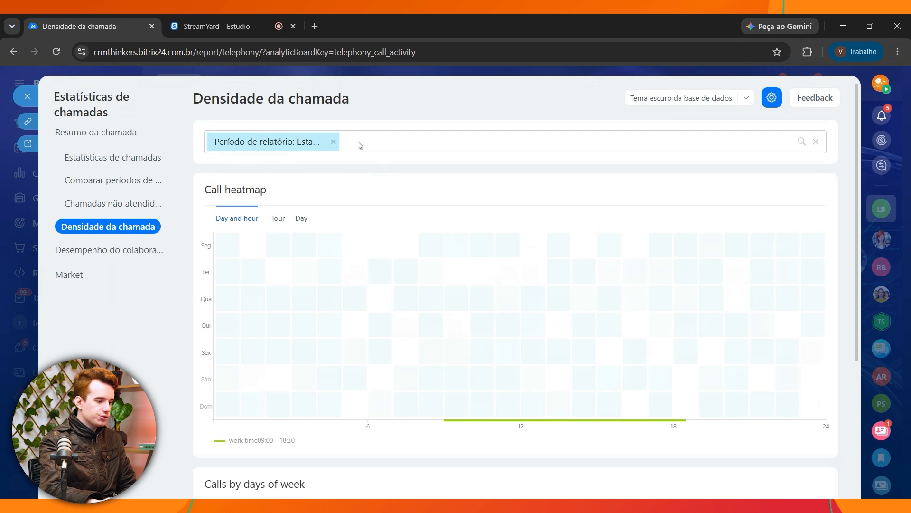
{"action": "left_click", "coordinate": [361, 145]}
{"action": "left_click", "coordinate": [378, 190]}
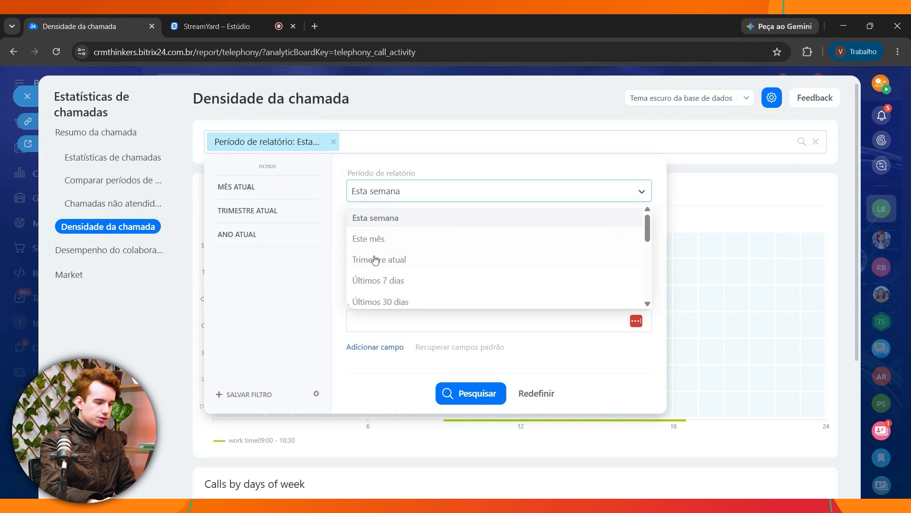
{"action": "scroll", "coordinate": [389, 270], "scroll_direction": "down", "scroll_amount": 3}
{"action": "left_click", "coordinate": [379, 250]}
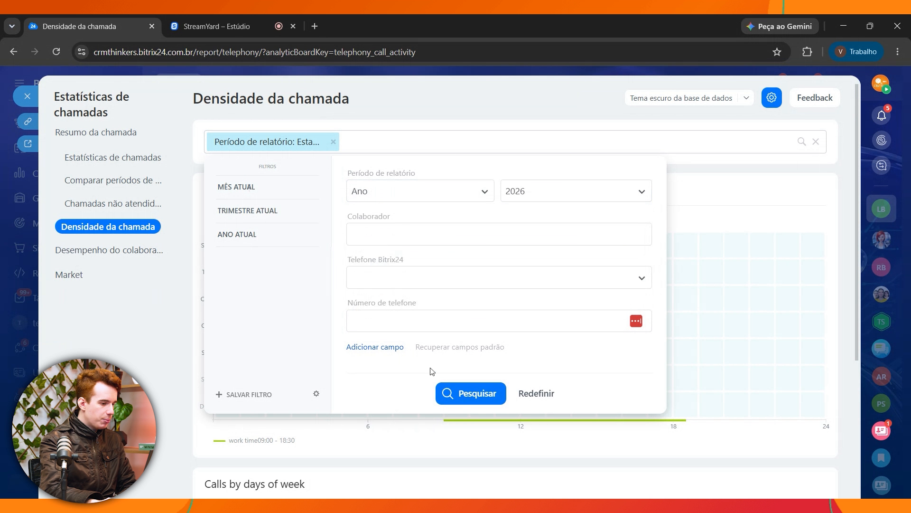
{"action": "left_click", "coordinate": [450, 387]}
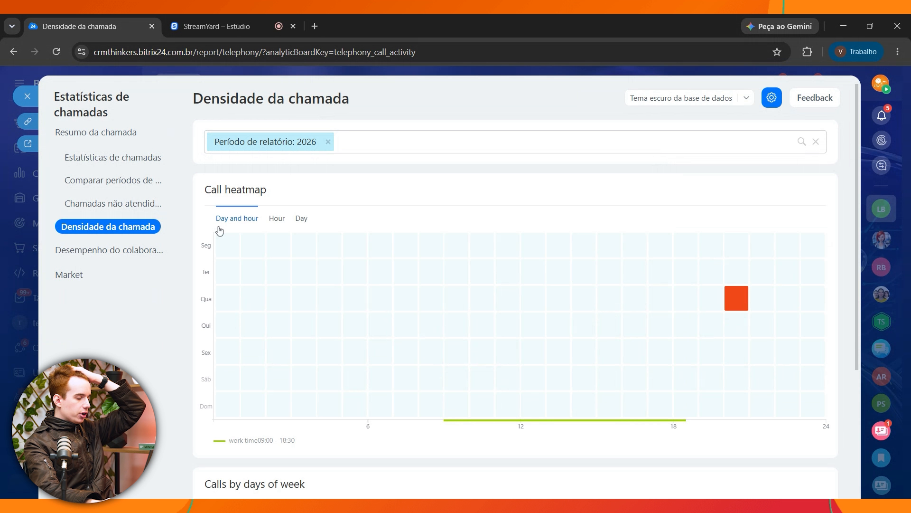
- Examine the call heatmap by hour, by day, and by day and hour, along with the calls by days of week table
{"action": "left_click", "coordinate": [276, 218]}
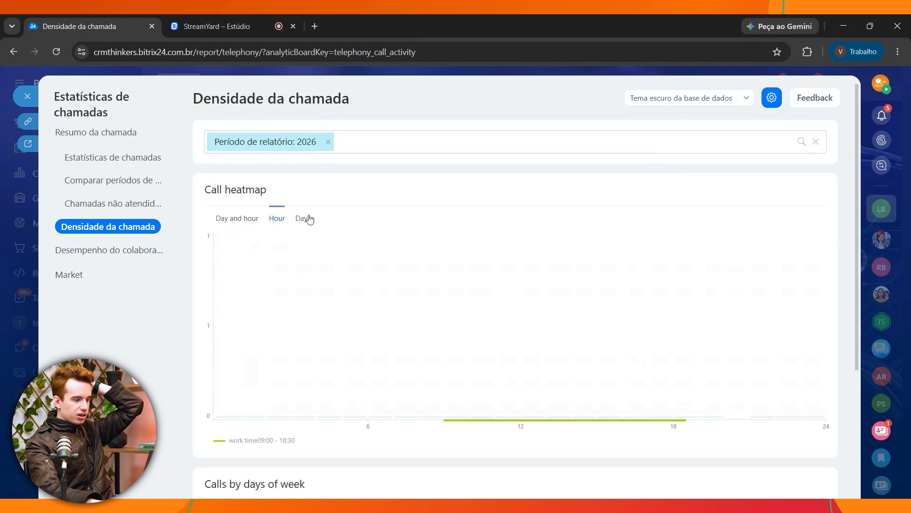
{"action": "left_click", "coordinate": [301, 218]}
{"action": "mouse_move", "coordinate": [281, 298]}
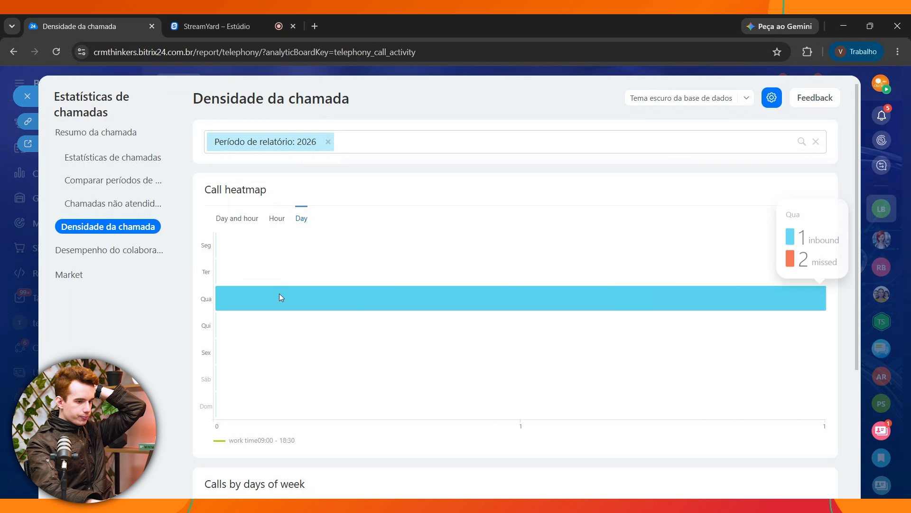
{"action": "left_click", "coordinate": [247, 220]}
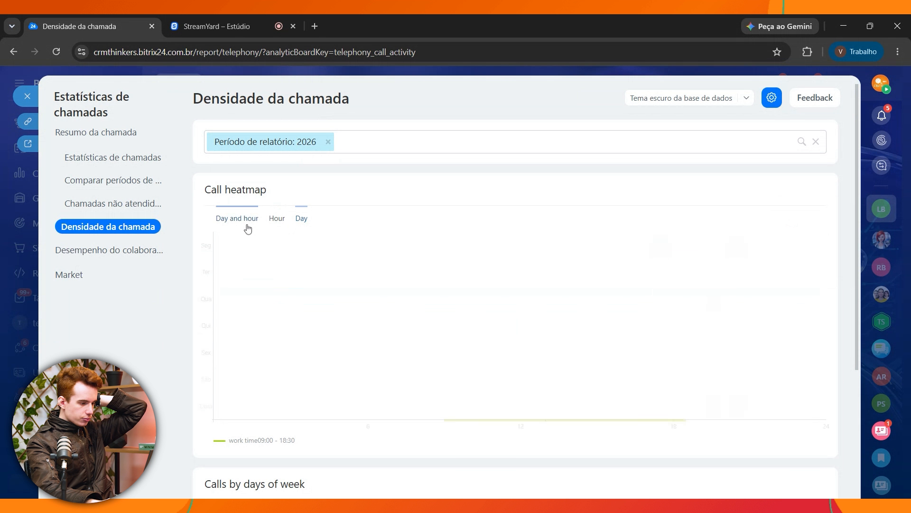
{"action": "scroll", "coordinate": [340, 292], "scroll_direction": "down", "scroll_amount": 4}
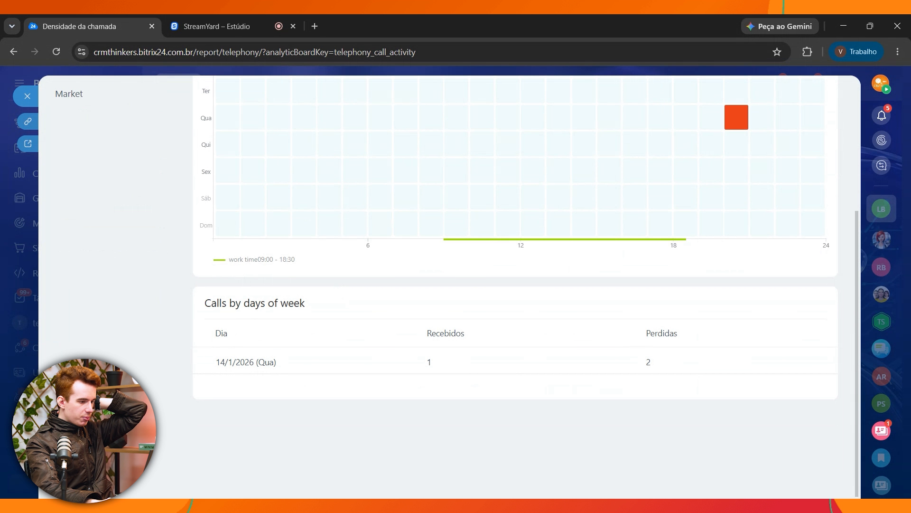
{"action": "triple_click", "coordinate": [256, 361]}
{"action": "scroll", "coordinate": [346, 368], "scroll_direction": "up", "scroll_amount": 4}
{"action": "mouse_move", "coordinate": [731, 297]}
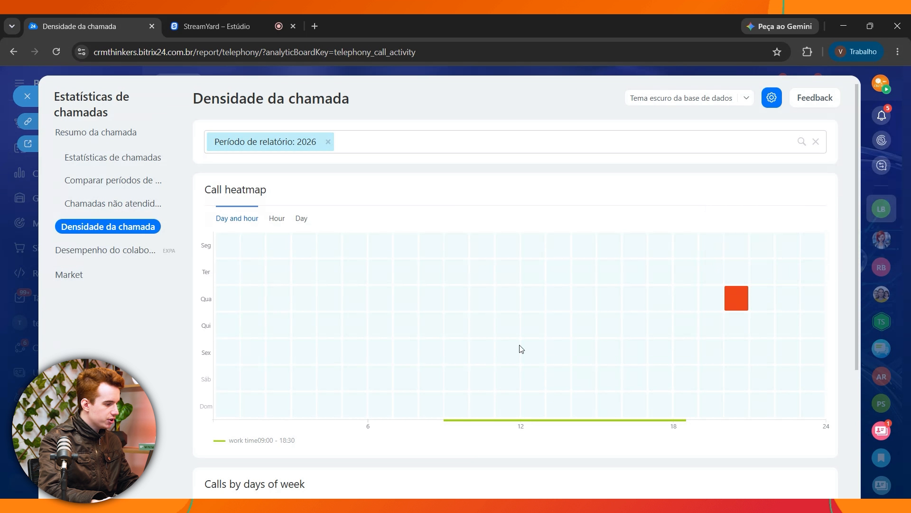
- Expand the Desempenho do colaborador section and open the Envolvimento do colaborador report
{"action": "left_click", "coordinate": [114, 246]}
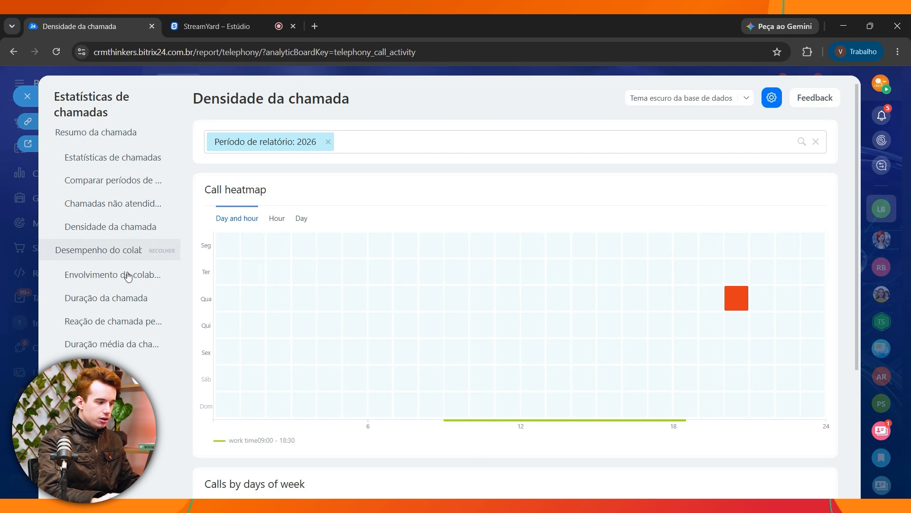
{"action": "left_click", "coordinate": [132, 276]}
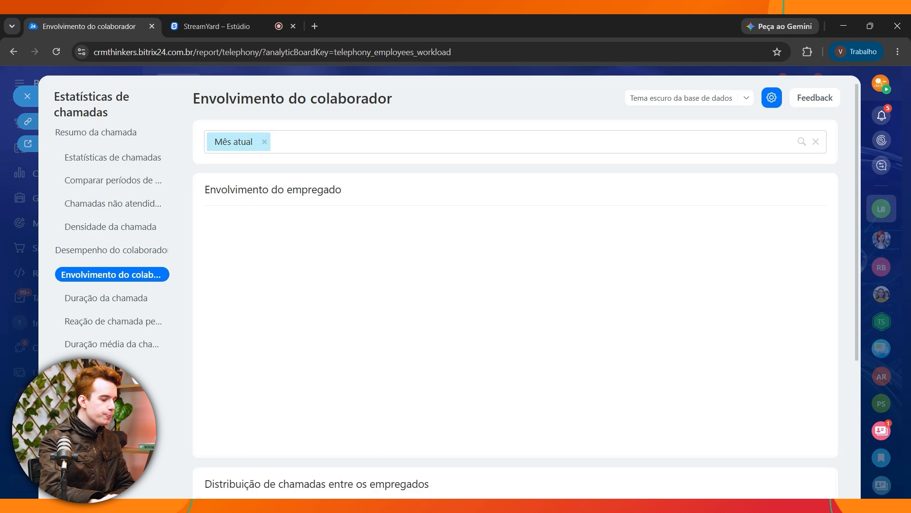
{"action": "scroll", "coordinate": [320, 386], "scroll_direction": "down", "scroll_amount": 3}
{"action": "scroll", "coordinate": [320, 389], "scroll_direction": "up", "scroll_amount": 3}
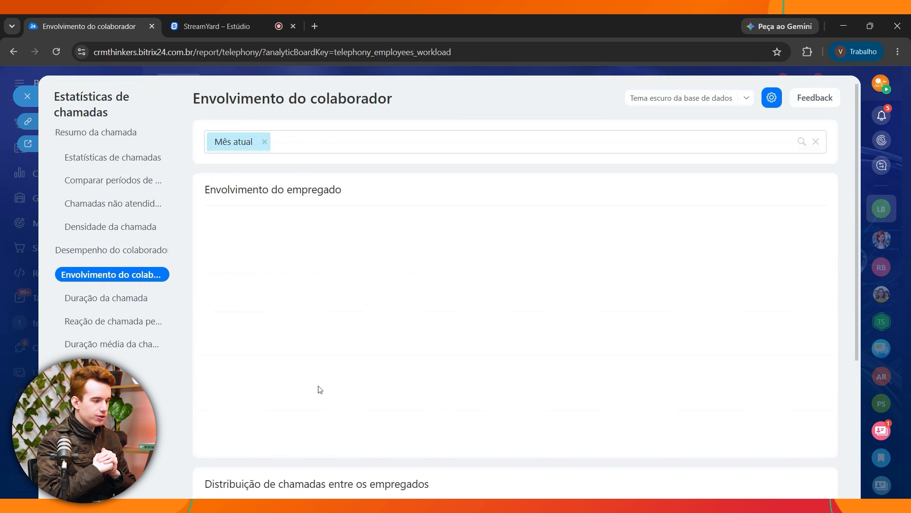
- Filter the Envolvimento do colaborador report by the year 2026 instead of the current month
{"action": "left_click", "coordinate": [264, 144]}
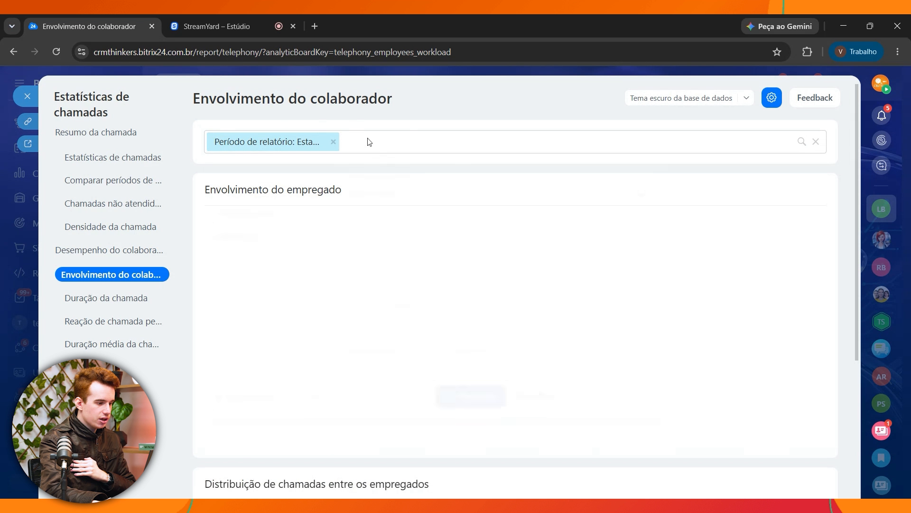
{"action": "left_click", "coordinate": [369, 141]}
{"action": "left_click", "coordinate": [382, 193]}
{"action": "scroll", "coordinate": [401, 255], "scroll_direction": "down", "scroll_amount": 2}
{"action": "scroll", "coordinate": [401, 255], "scroll_direction": "down", "scroll_amount": 4}
{"action": "left_click", "coordinate": [401, 259]}
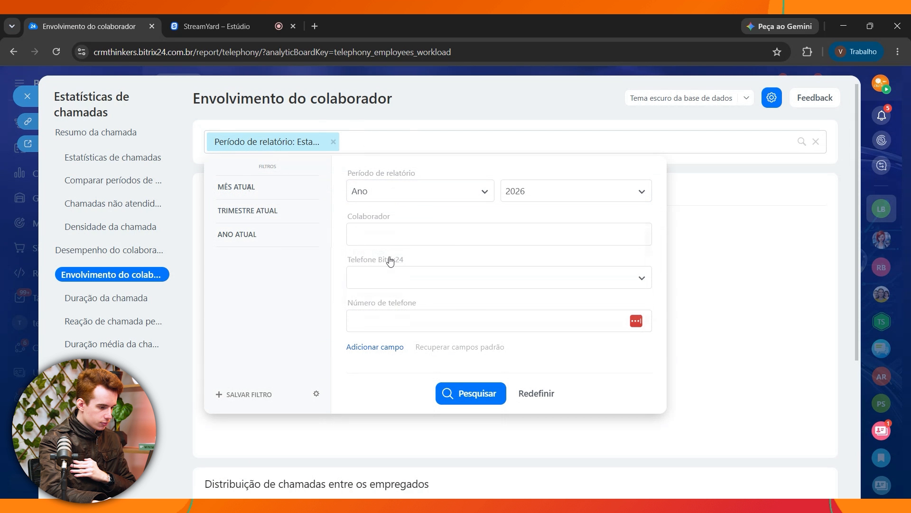
{"action": "left_click", "coordinate": [487, 393]}
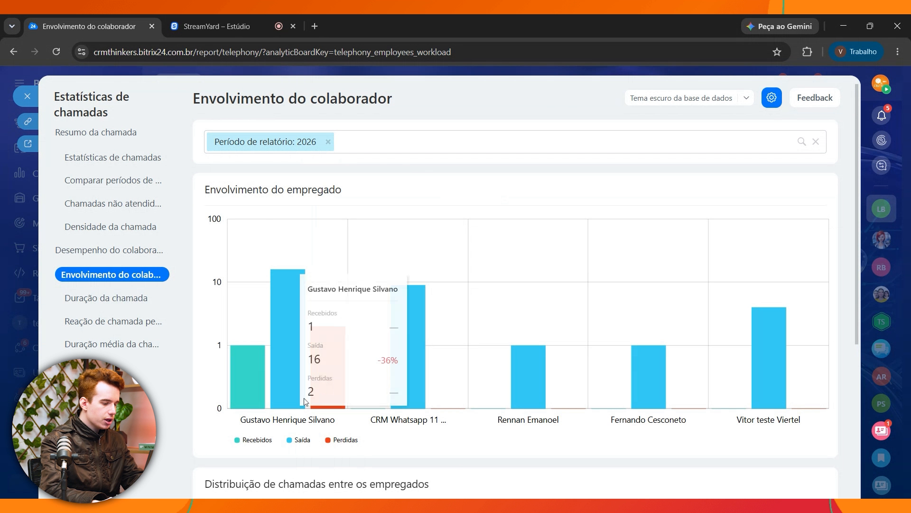
- Examine the employee involvement chart and all columns of the call distribution table, including Dinâmica
{"action": "mouse_move", "coordinate": [252, 386]}
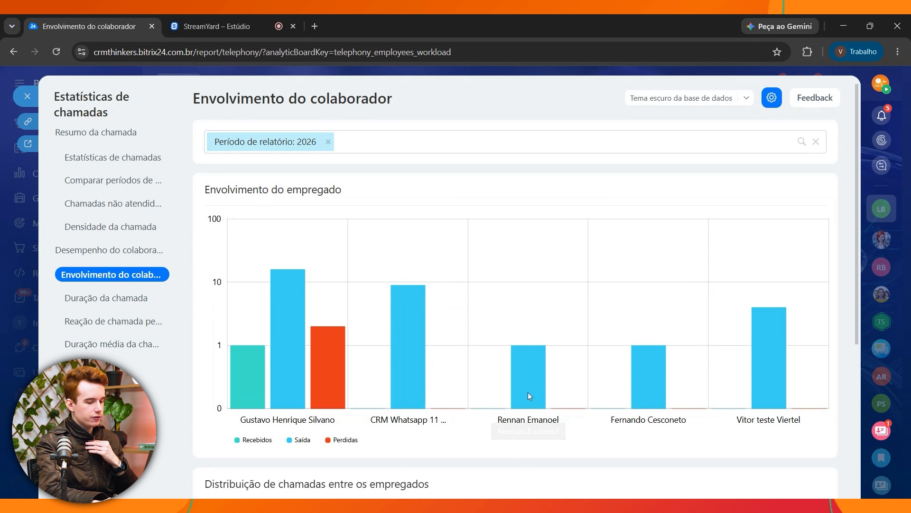
{"action": "scroll", "coordinate": [386, 264], "scroll_direction": "down", "scroll_amount": 5}
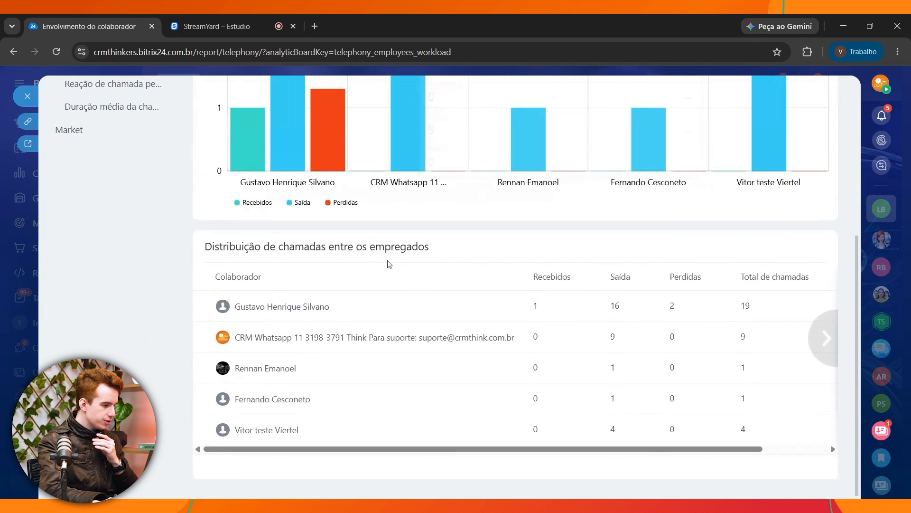
{"action": "left_click_drag", "start_coordinate": [219, 246], "coordinate": [424, 247]}
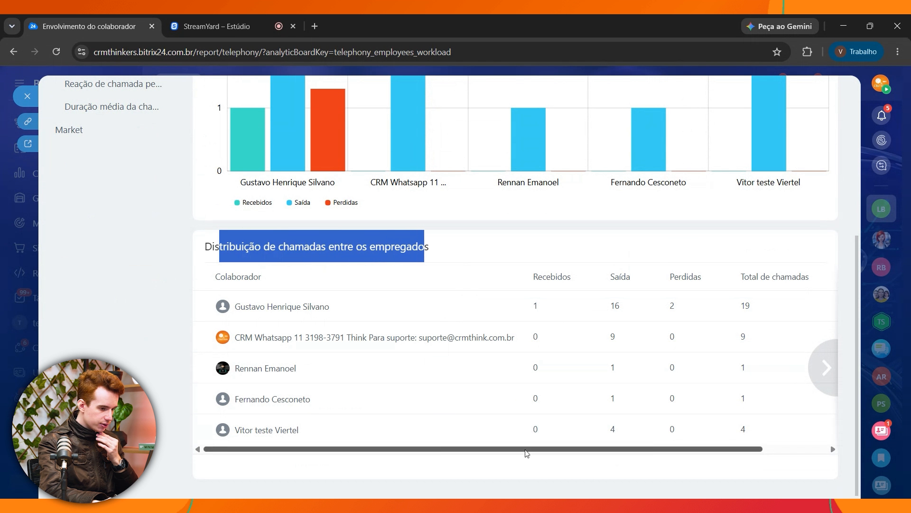
{"action": "left_click_drag", "start_coordinate": [522, 449], "coordinate": [641, 468]}
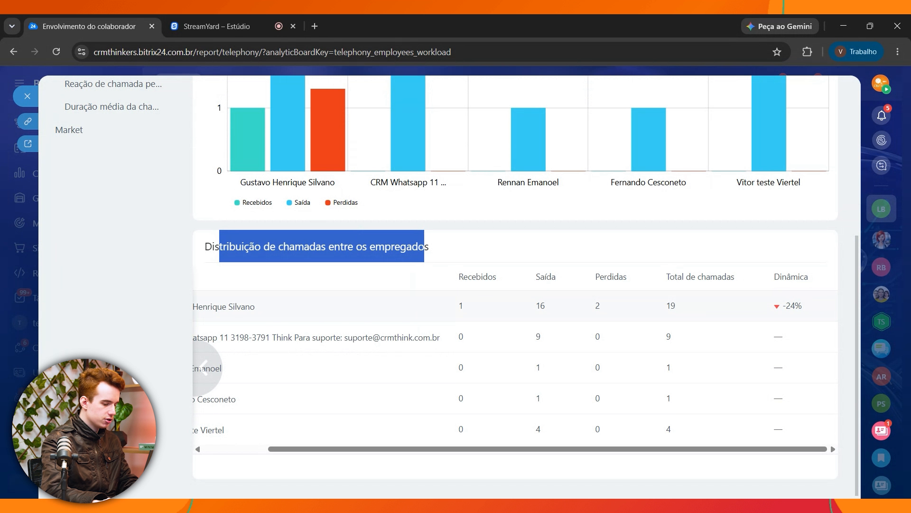
{"action": "left_click_drag", "start_coordinate": [723, 449], "coordinate": [455, 446]}
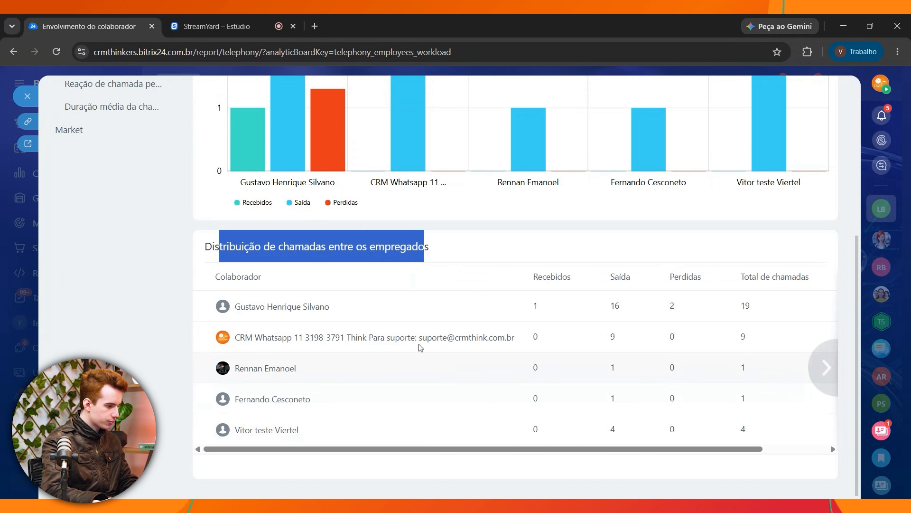
- Open the Duração da chamada report and look through its duration chart and employee call statistics
{"action": "scroll", "coordinate": [278, 364], "scroll_direction": "up", "scroll_amount": 5}
{"action": "left_click", "coordinate": [102, 299]}
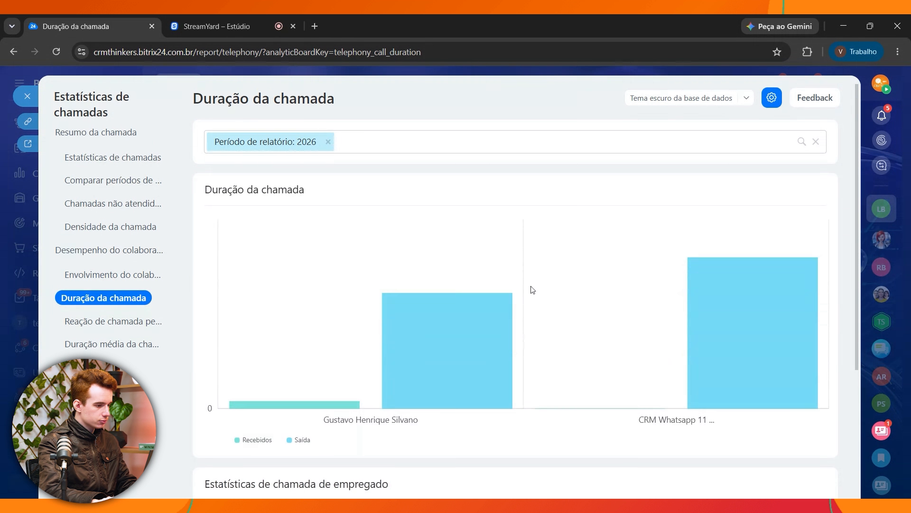
{"action": "scroll", "coordinate": [531, 289], "scroll_direction": "down", "scroll_amount": 2}
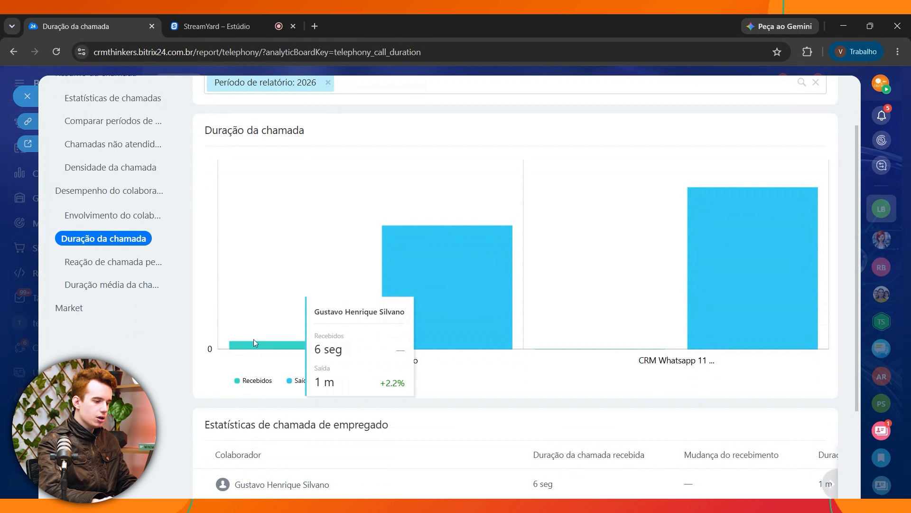
{"action": "left_click", "coordinate": [458, 289]}
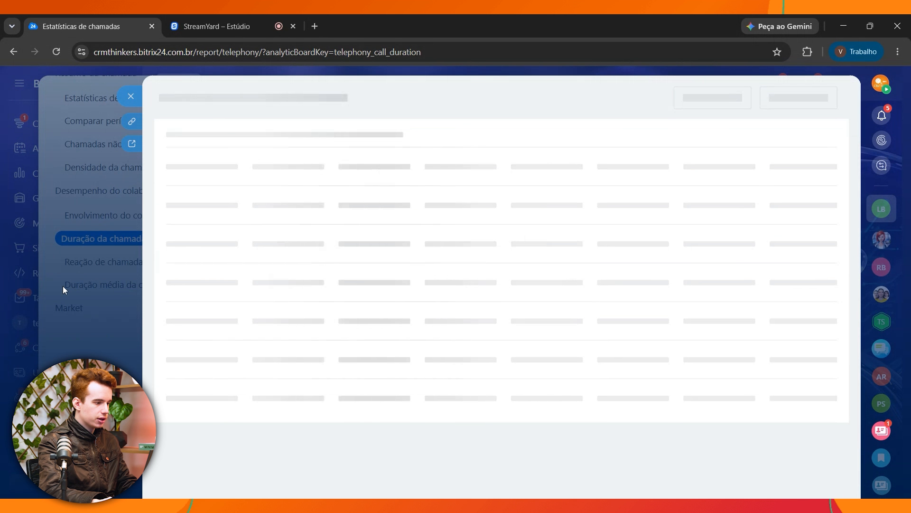
{"action": "scroll", "coordinate": [464, 176], "scroll_direction": "down", "scroll_amount": 8}
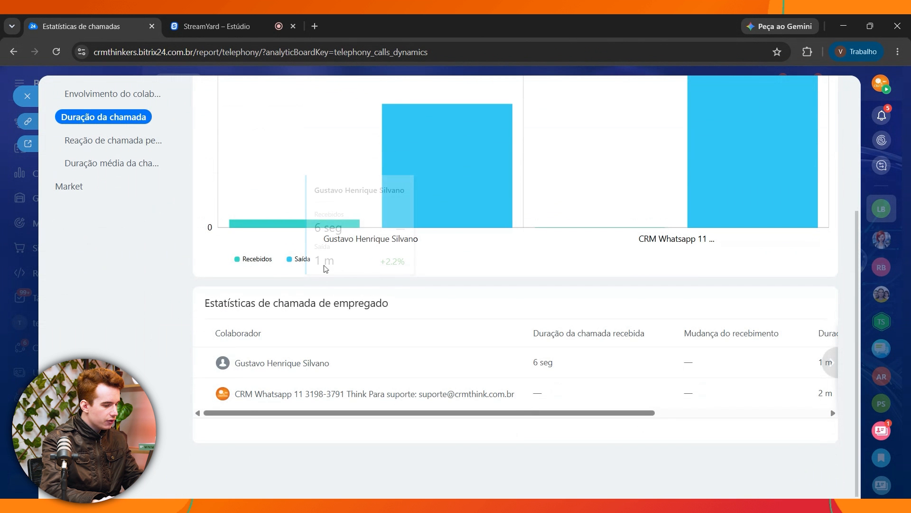
- Open the Reação de chamada perdida report and look over its sections
{"action": "left_click", "coordinate": [94, 142]}
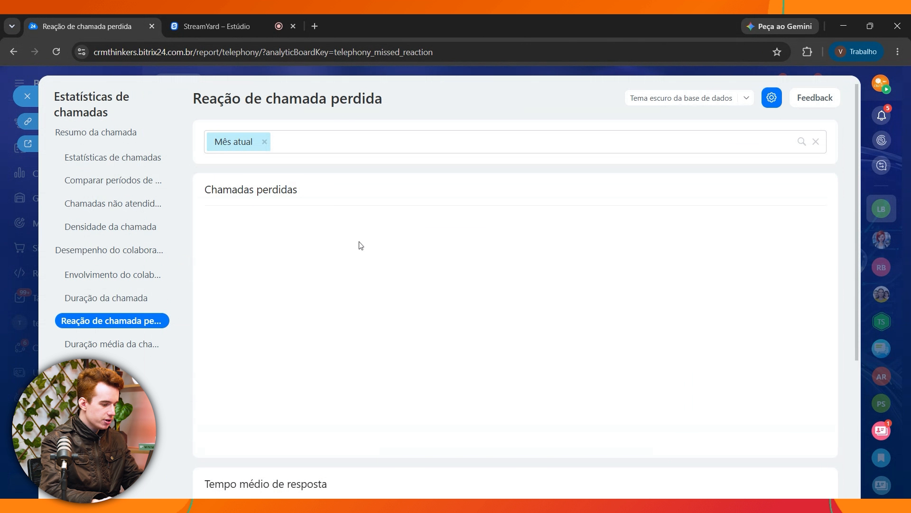
{"action": "scroll", "coordinate": [360, 245], "scroll_direction": "down", "scroll_amount": 3}
{"action": "scroll", "coordinate": [344, 148], "scroll_direction": "up", "scroll_amount": 3}
- Filter the Reação de chamada perdida report by the year 2026 and look through its average response time table
{"action": "left_click", "coordinate": [352, 141]}
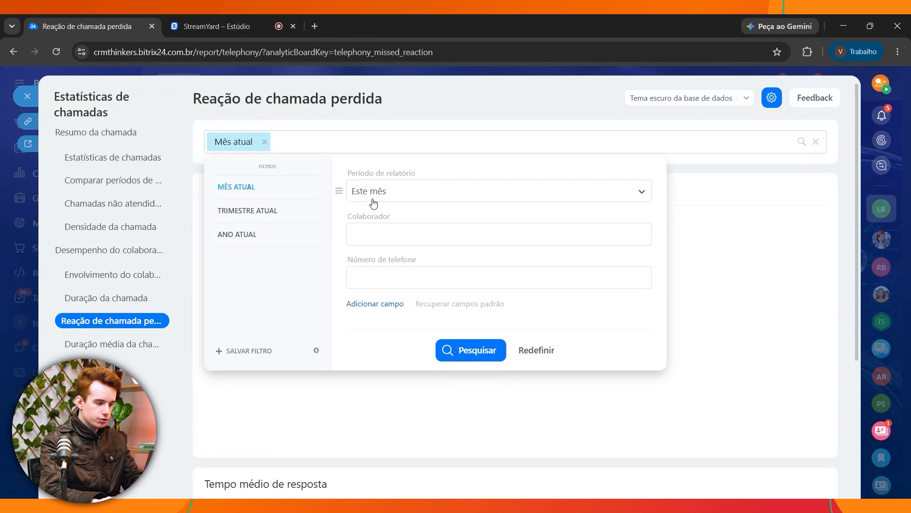
{"action": "left_click", "coordinate": [374, 202]}
{"action": "scroll", "coordinate": [413, 265], "scroll_direction": "down", "scroll_amount": 3}
{"action": "left_click", "coordinate": [395, 236]}
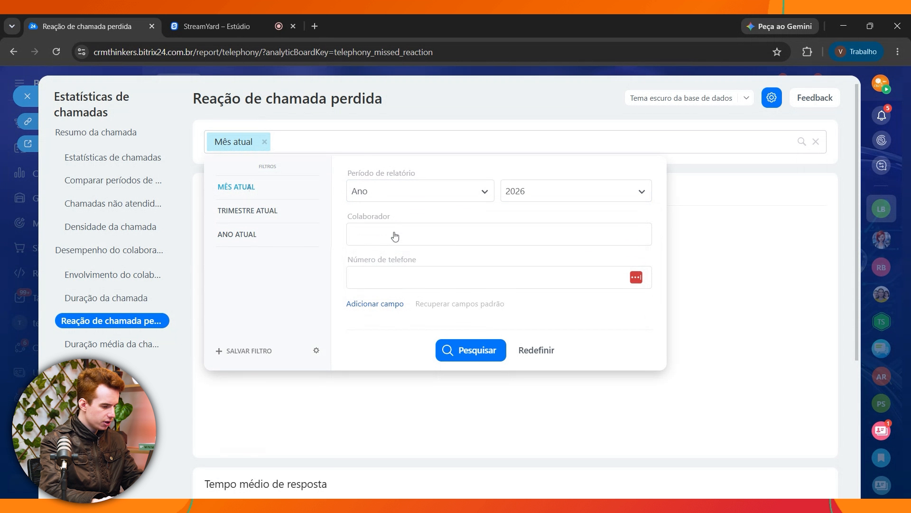
{"action": "left_click", "coordinate": [471, 357]}
{"action": "scroll", "coordinate": [528, 262], "scroll_direction": "down", "scroll_amount": 3}
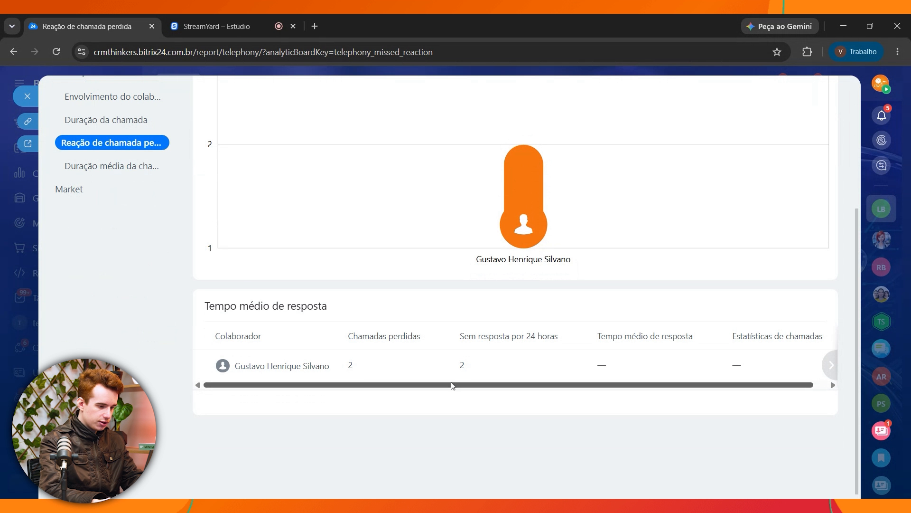
{"action": "left_click_drag", "start_coordinate": [452, 385], "coordinate": [553, 386]}
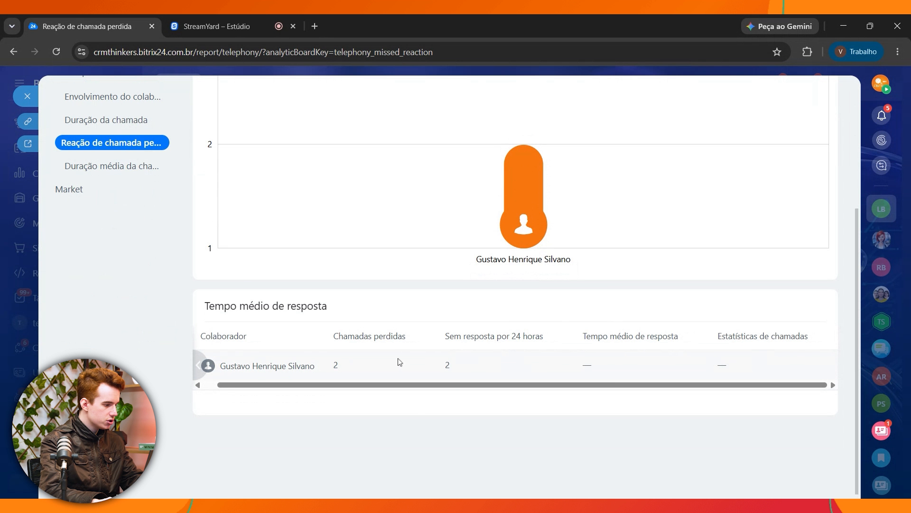
- Open the Duração média da chamada report and filter it by the year 2026
{"action": "scroll", "coordinate": [399, 362], "scroll_direction": "up", "scroll_amount": 3}
{"action": "left_click", "coordinate": [105, 283]}
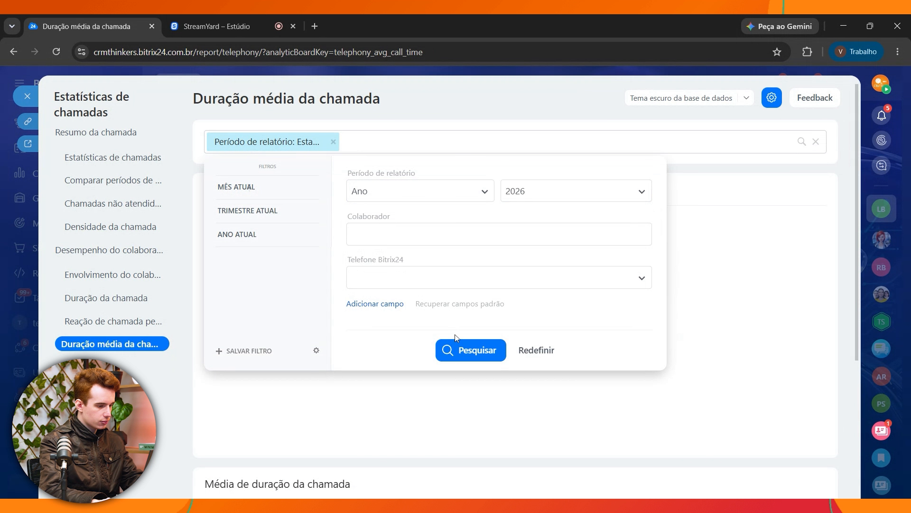
{"action": "left_click", "coordinate": [469, 347]}
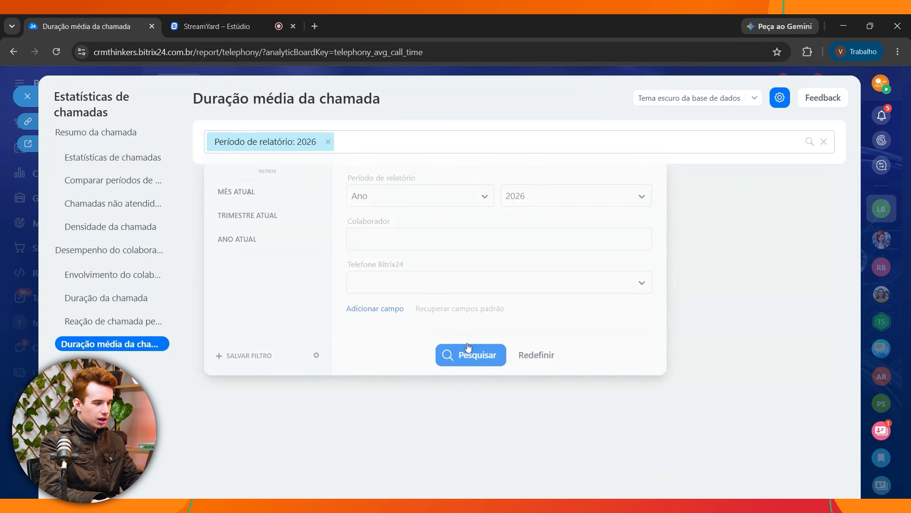
- Examine the average call duration chart and the table of averages per employee
{"action": "scroll", "coordinate": [385, 324], "scroll_direction": "down", "scroll_amount": 1}
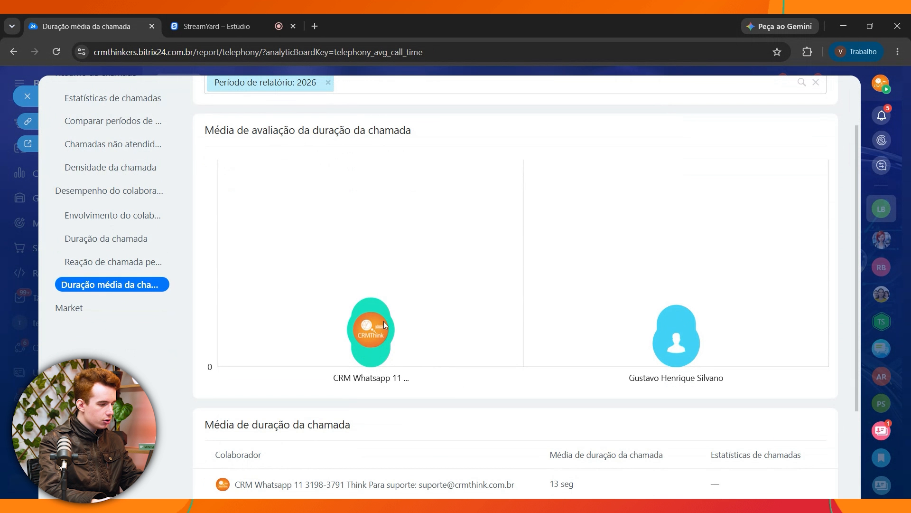
{"action": "scroll", "coordinate": [380, 318], "scroll_direction": "down", "scroll_amount": 2}
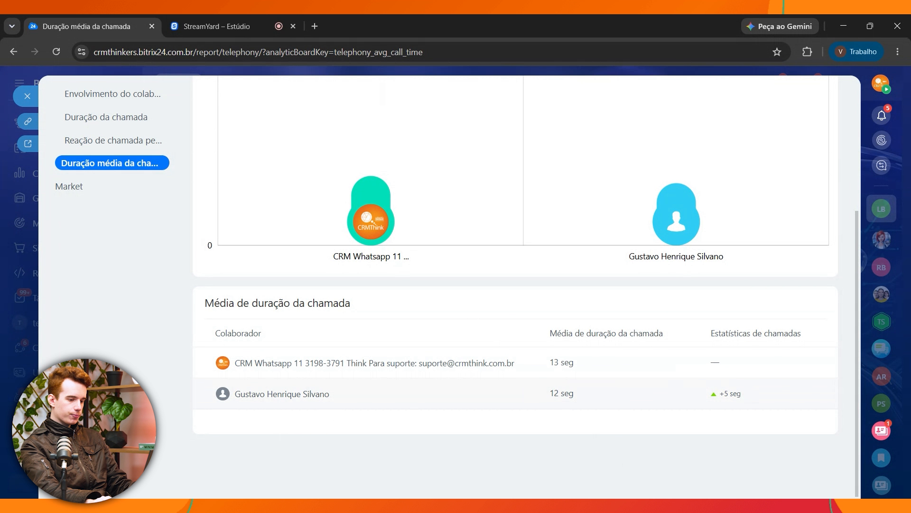
{"action": "scroll", "coordinate": [617, 272], "scroll_direction": "up", "scroll_amount": 1}
{"action": "scroll", "coordinate": [617, 272], "scroll_direction": "down", "scroll_amount": 1}
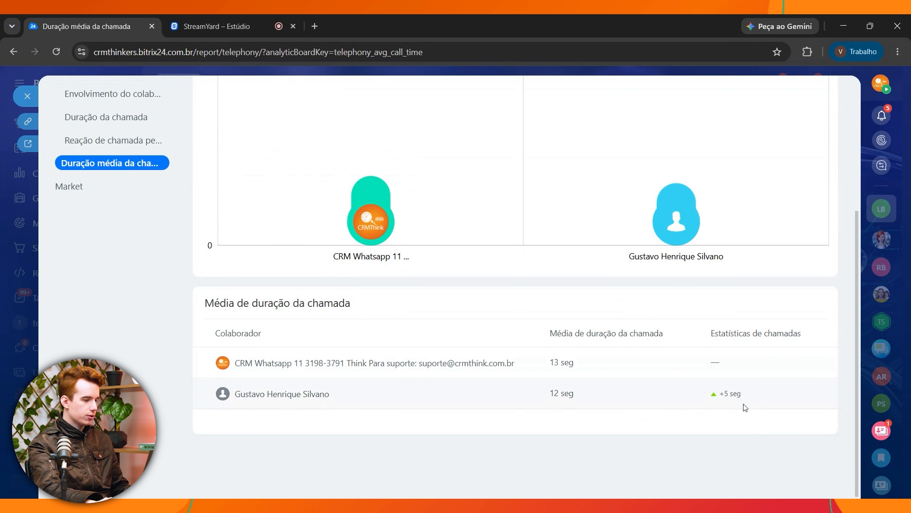